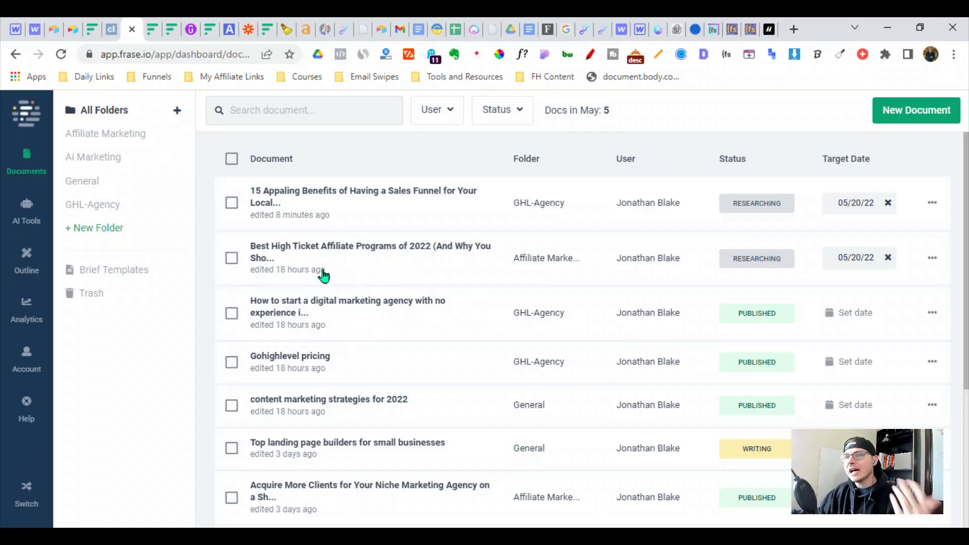
- Open the document on 15 appalling benefits of a sales funnel and review the competing pages in its SERP overview
left_click(340, 212)
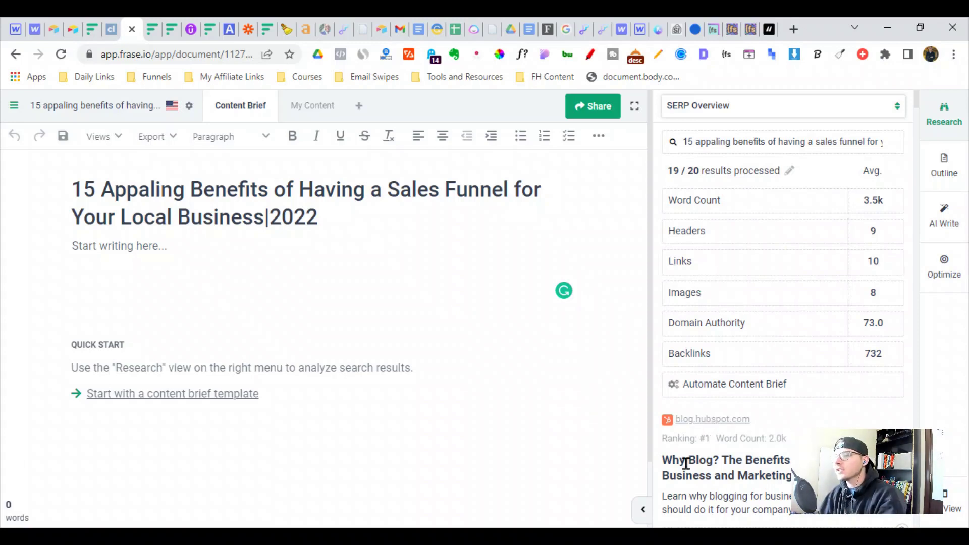
scroll(577, 319, "down", 2)
scroll(742, 454, "down", 4)
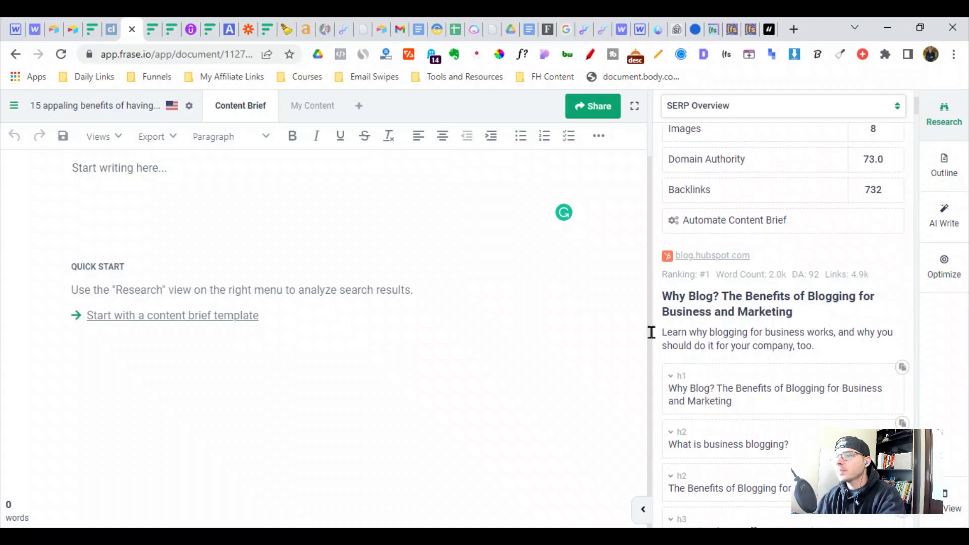
scroll(854, 324, "down", 12)
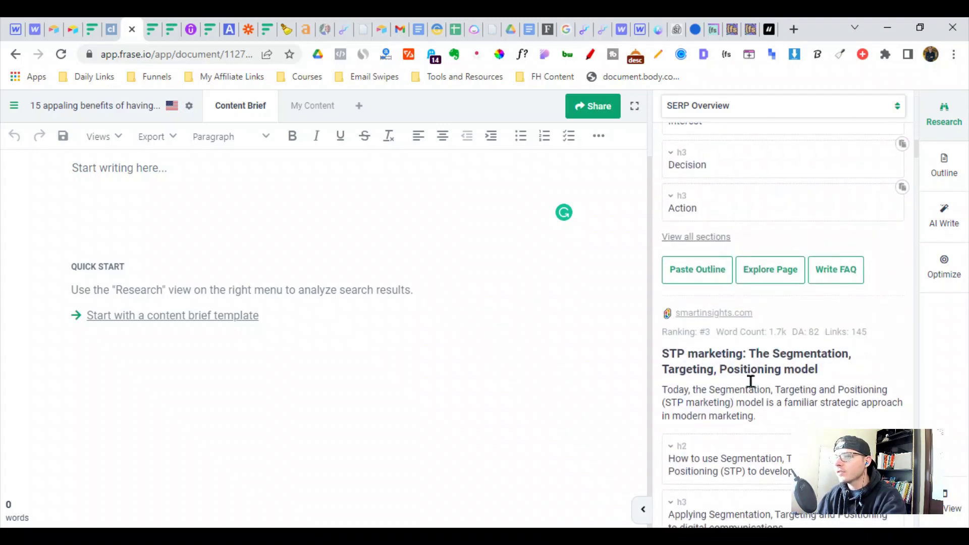
scroll(817, 316, "down", 10)
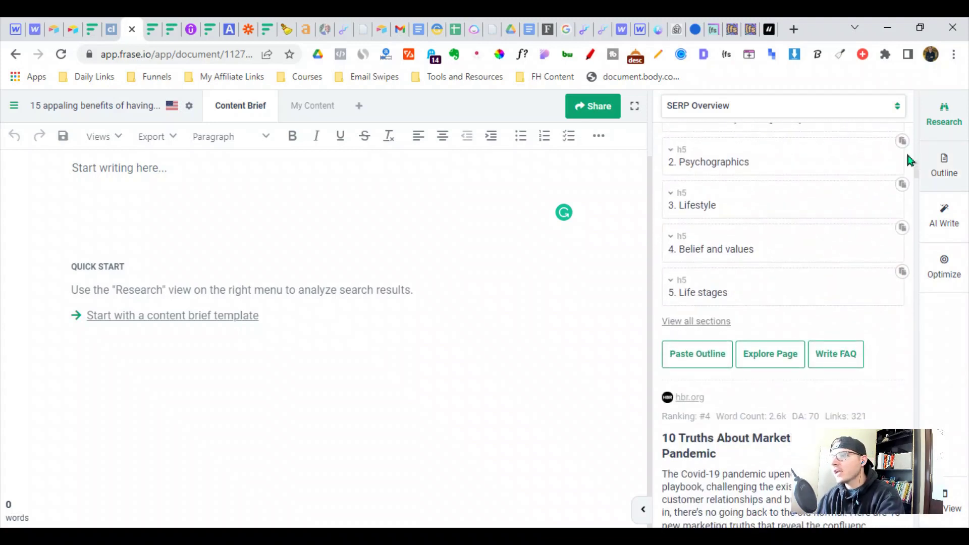
- Open the SERP explorer from the document outline and exclude irrelevant sources such as the HubSpot blogging and Smart Insights STP articles
left_click(945, 172)
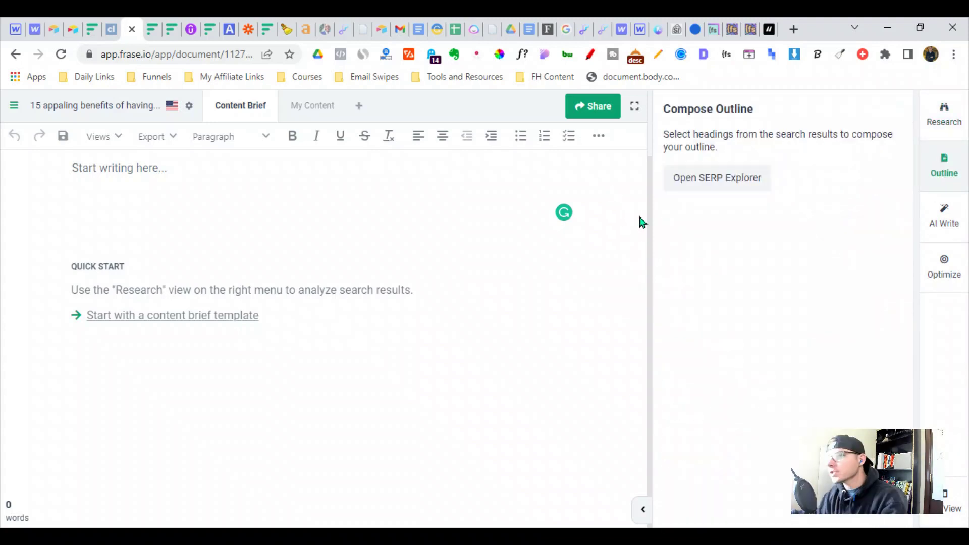
left_click(704, 175)
left_click(948, 170)
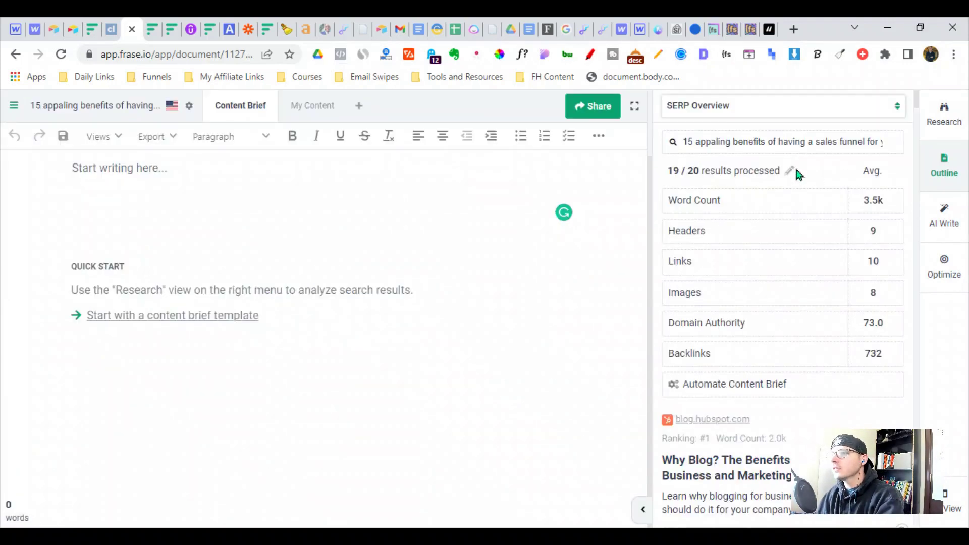
left_click(790, 171)
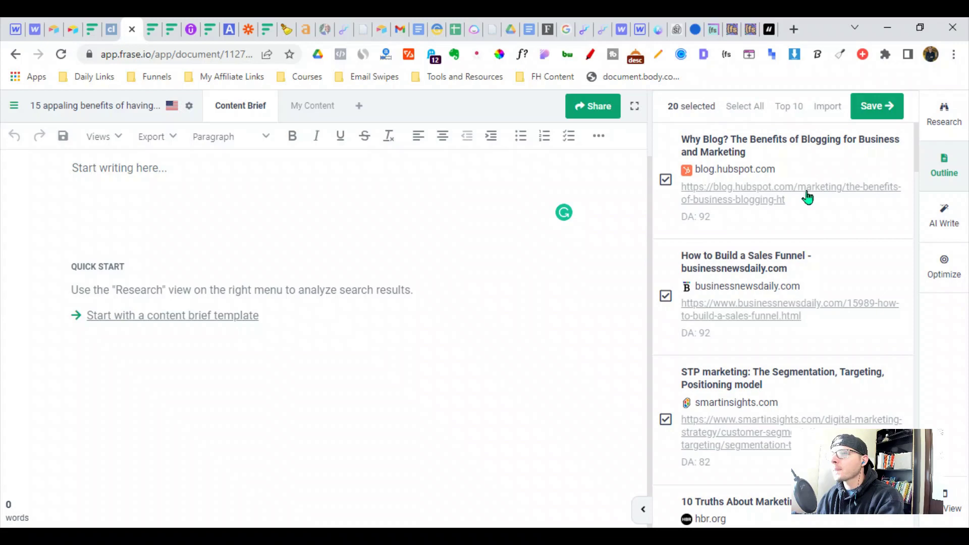
left_click(665, 183)
left_click(754, 313)
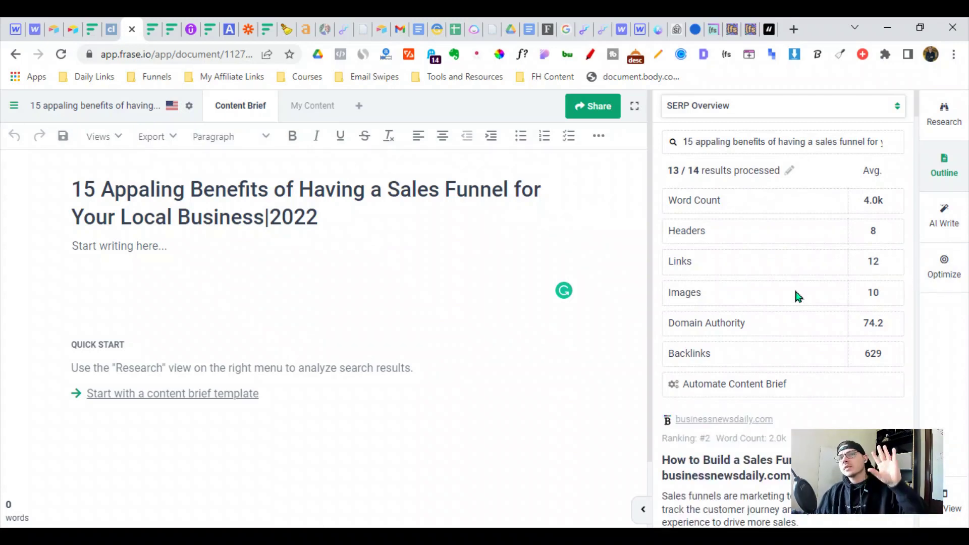
- Review the headings of the remaining competitor pages in the SERP overview
scroll(666, 300, "down", 10)
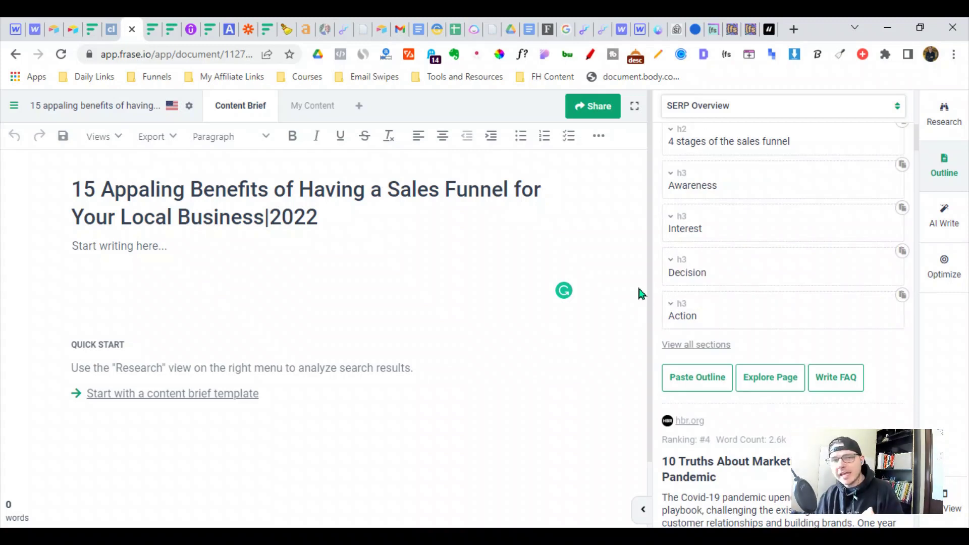
scroll(697, 372, "down", 5)
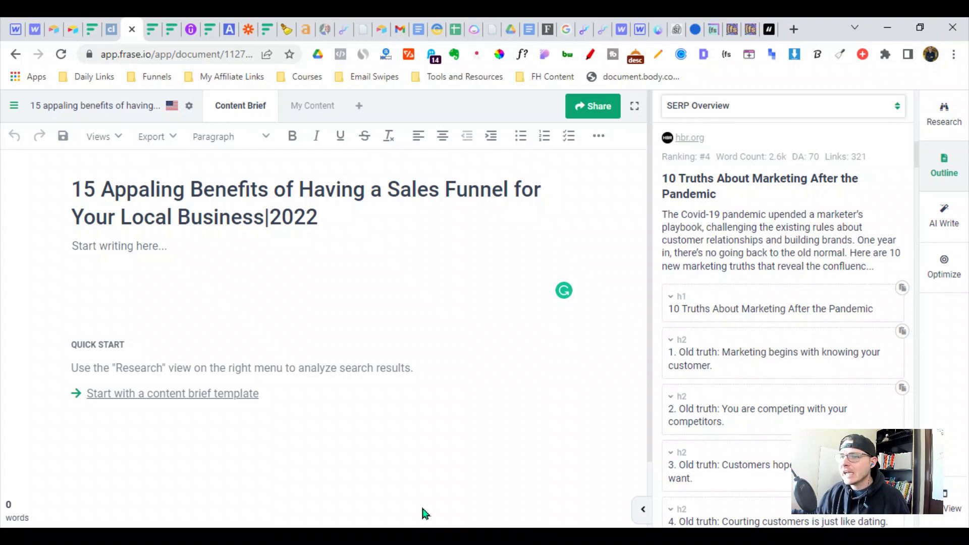
left_click(943, 115)
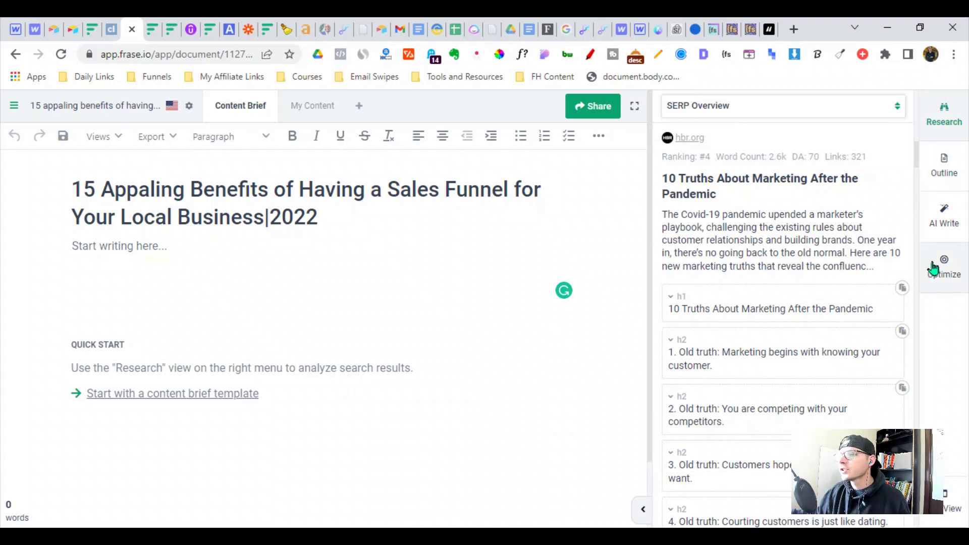
- View the outline composer and browse the available AI writing templates
left_click(955, 172)
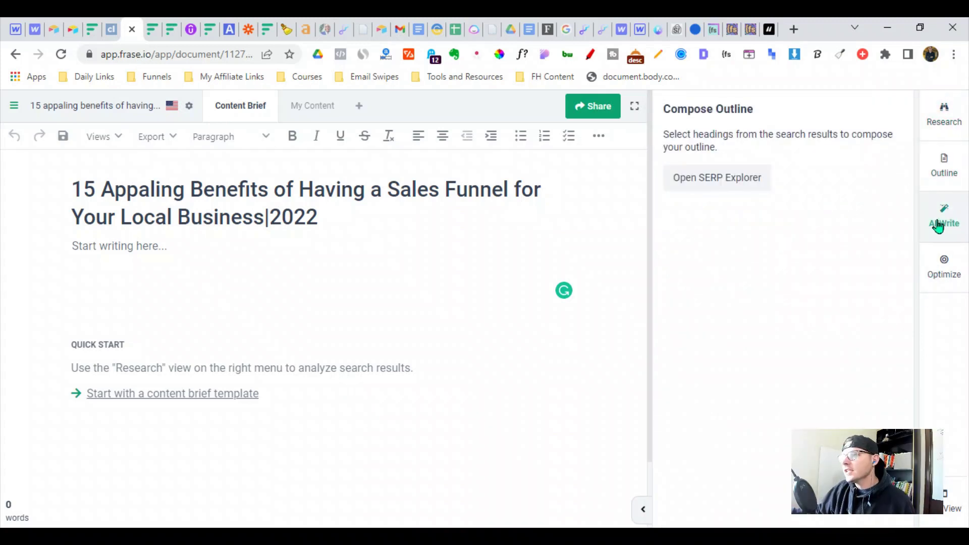
left_click(938, 222)
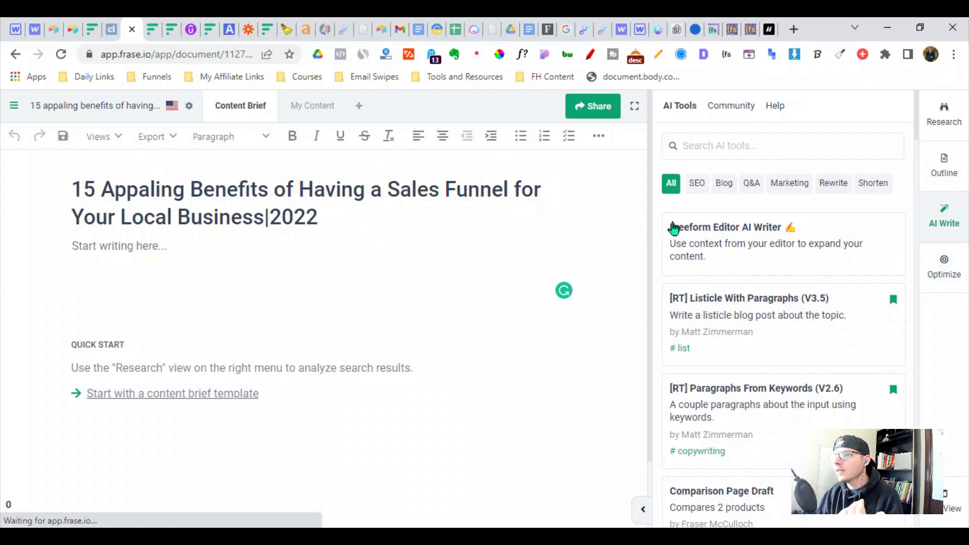
scroll(783, 342, "down", 15)
scroll(797, 310, "down", 5)
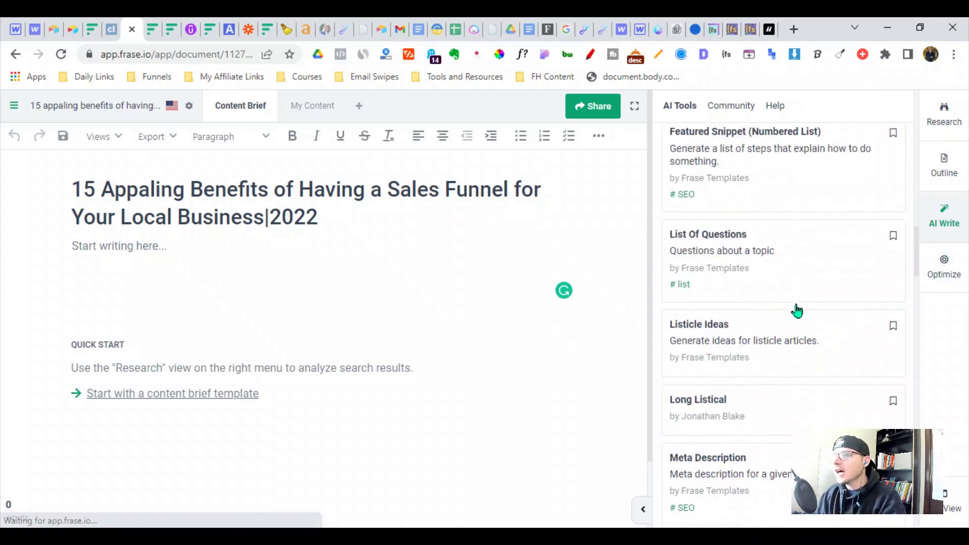
scroll(886, 281, "down", 2)
- View the optimization topics and their category options, and return to the outline view
left_click(944, 267)
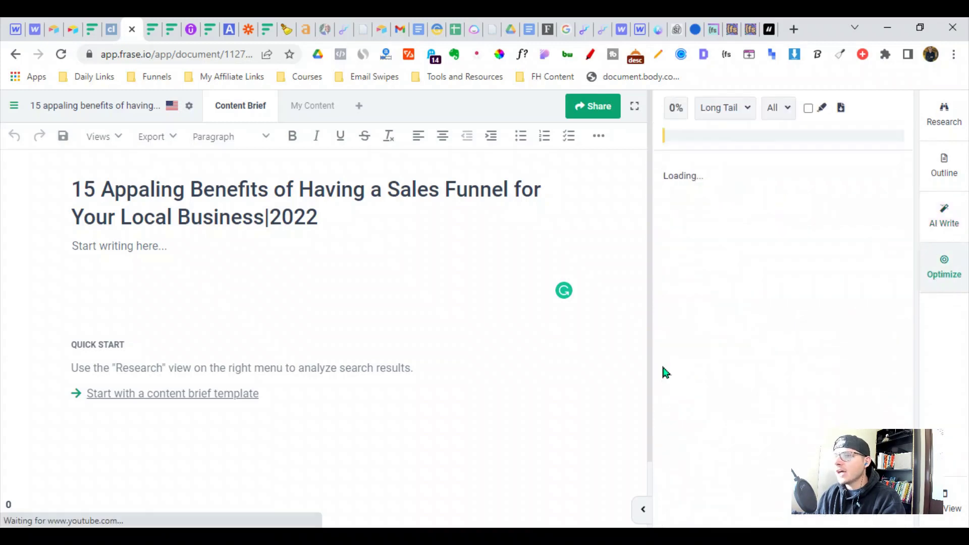
left_click(705, 112)
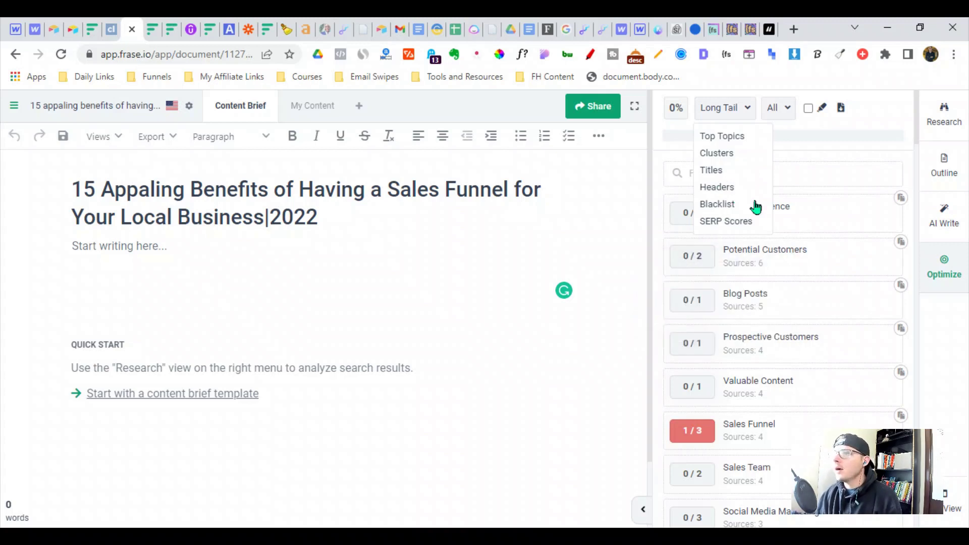
left_click(961, 171)
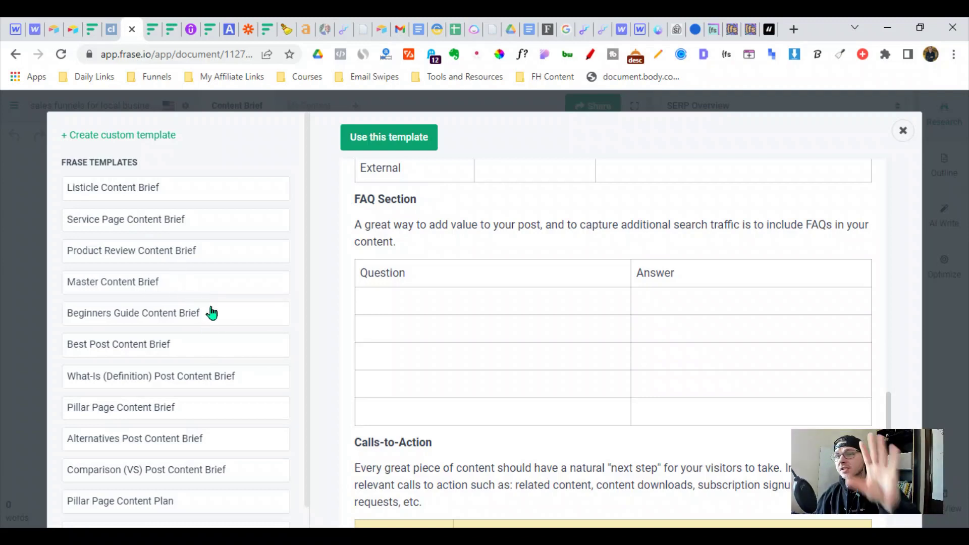
- Browse the content brief templates, preview the Beginners Guide Content Brief's outline, and close the template library
scroll(181, 311, "down", 4)
scroll(136, 497, "down", 1)
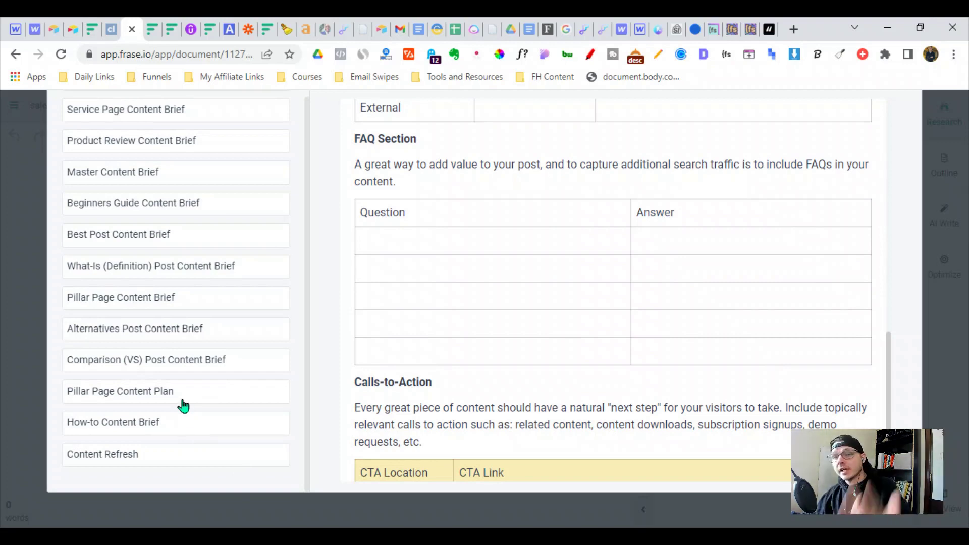
scroll(183, 405, "up", 5)
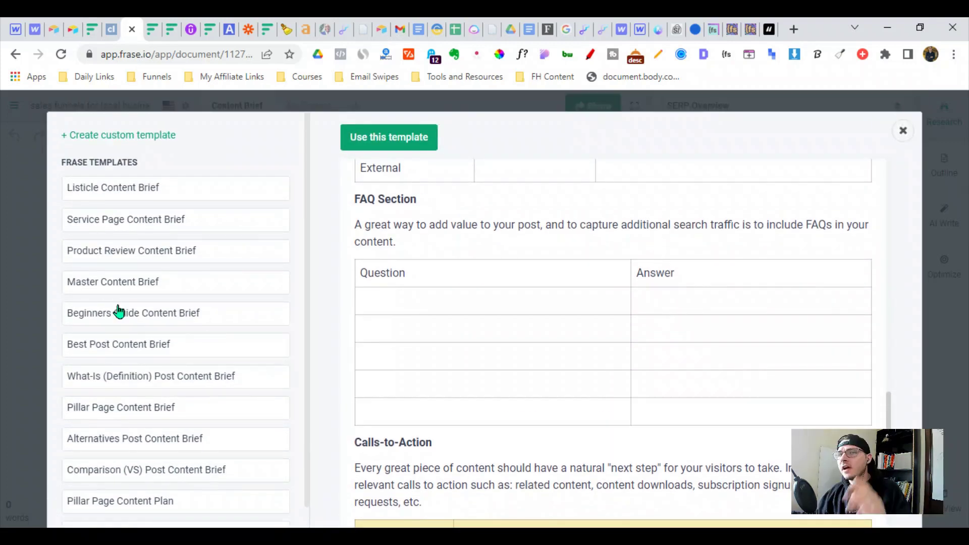
left_click(133, 323)
scroll(367, 322, "down", 5)
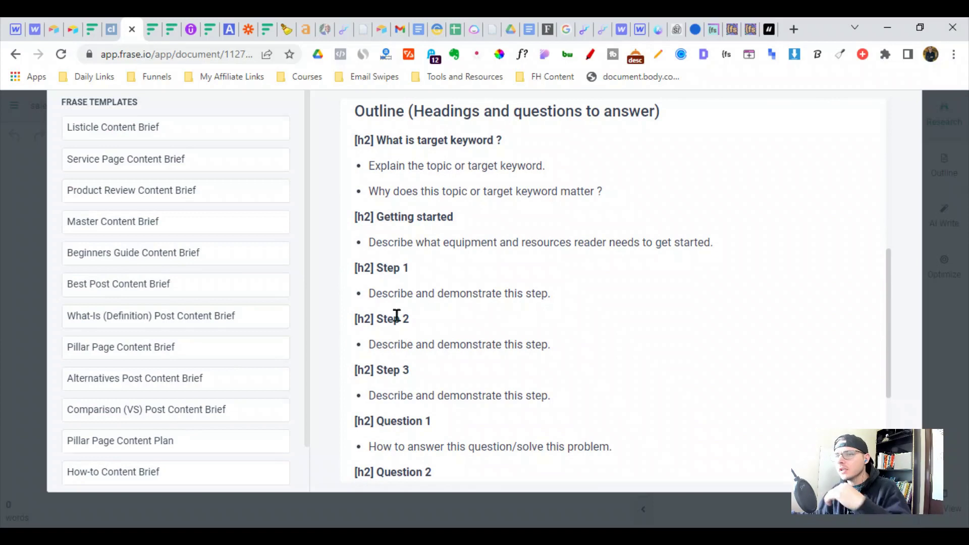
scroll(481, 386, "down", 4)
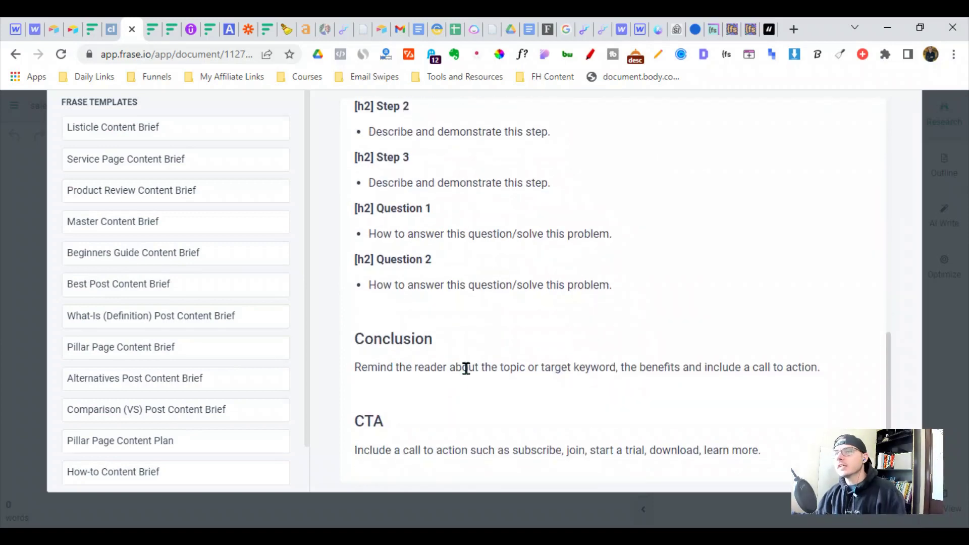
scroll(411, 331, "up", 3)
scroll(439, 364, "down", 3)
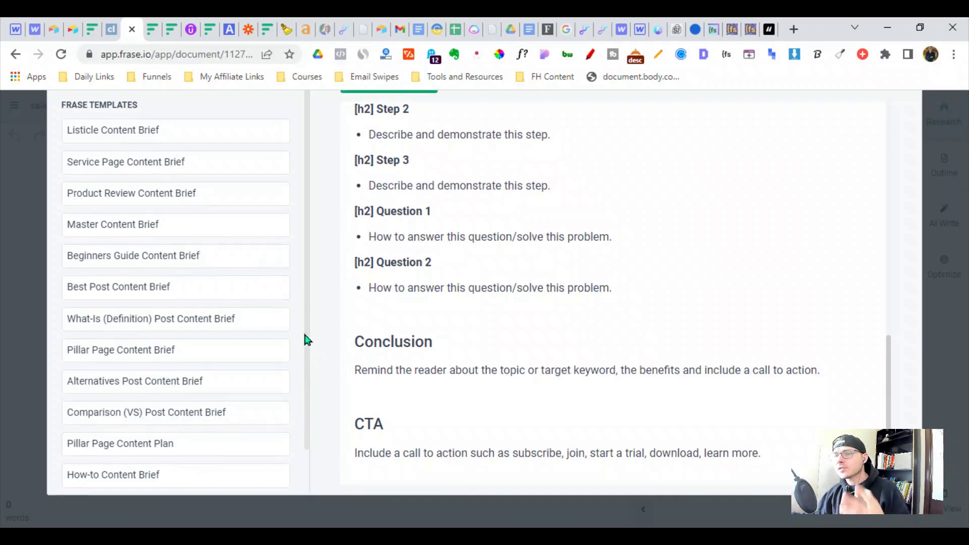
scroll(293, 348, "up", 1)
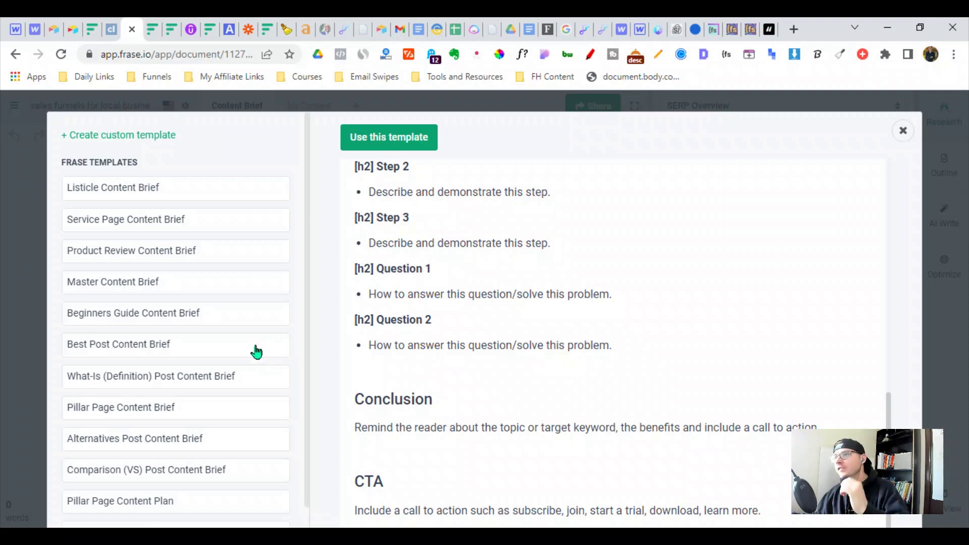
left_click(902, 130)
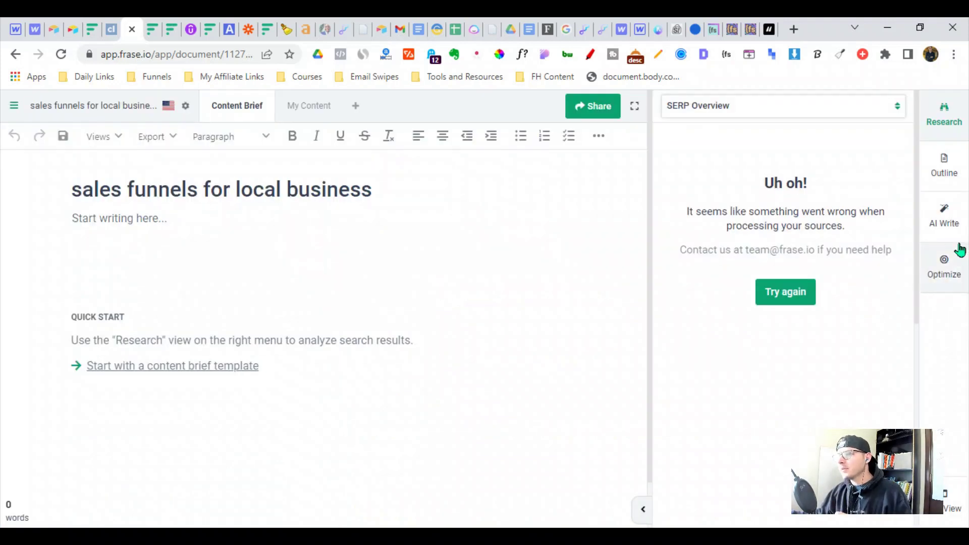
- Retry processing the search sources and insert the Pillar Page brief template into the "sales funnels for local business" document
left_click(785, 291)
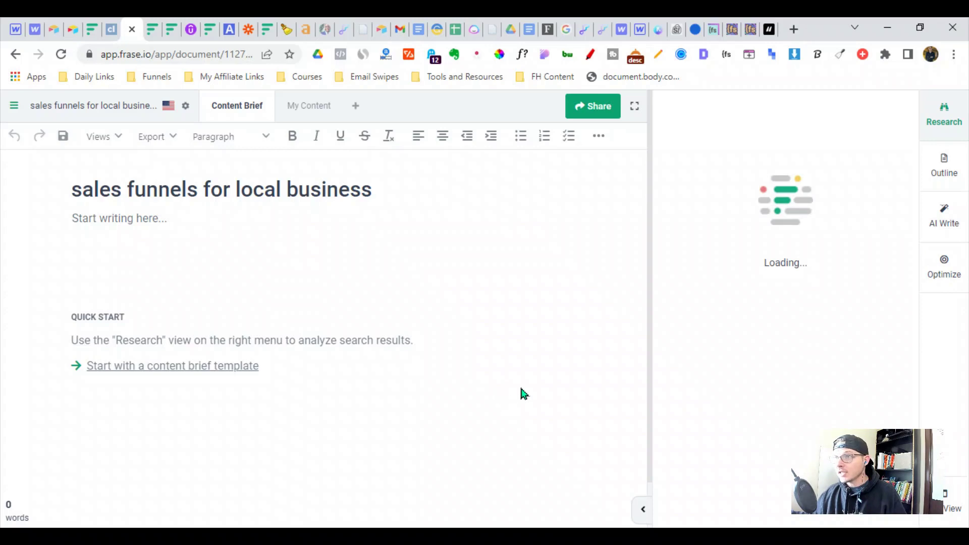
left_click(172, 366)
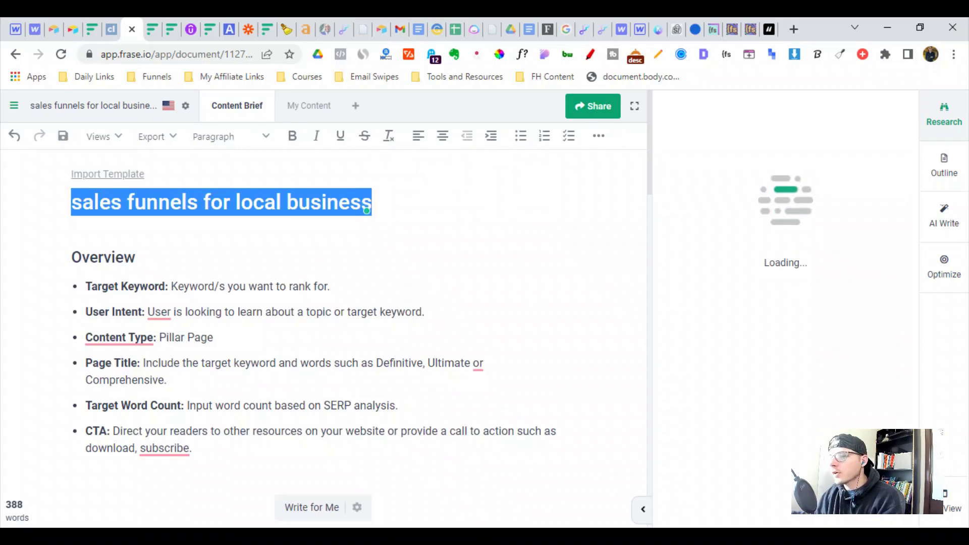
- Switch to Jasper and start a new document with the blog post workflow, ready for the content description
key("alt+Tab")
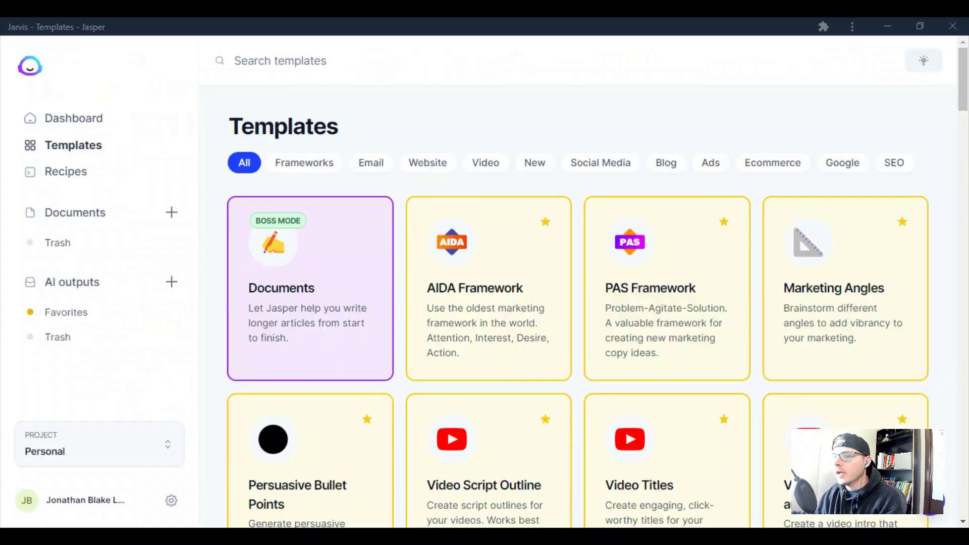
left_click(316, 292)
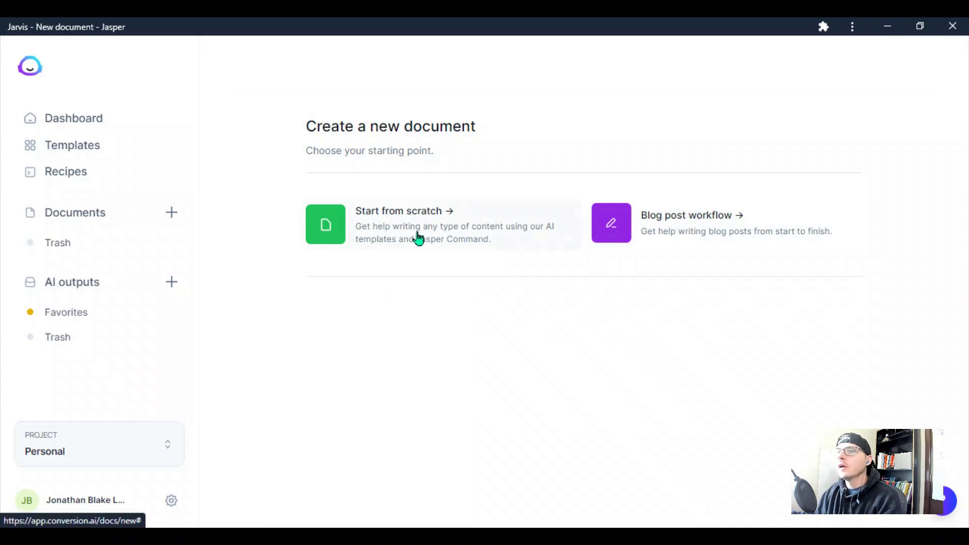
left_click(614, 240)
left_click(425, 331)
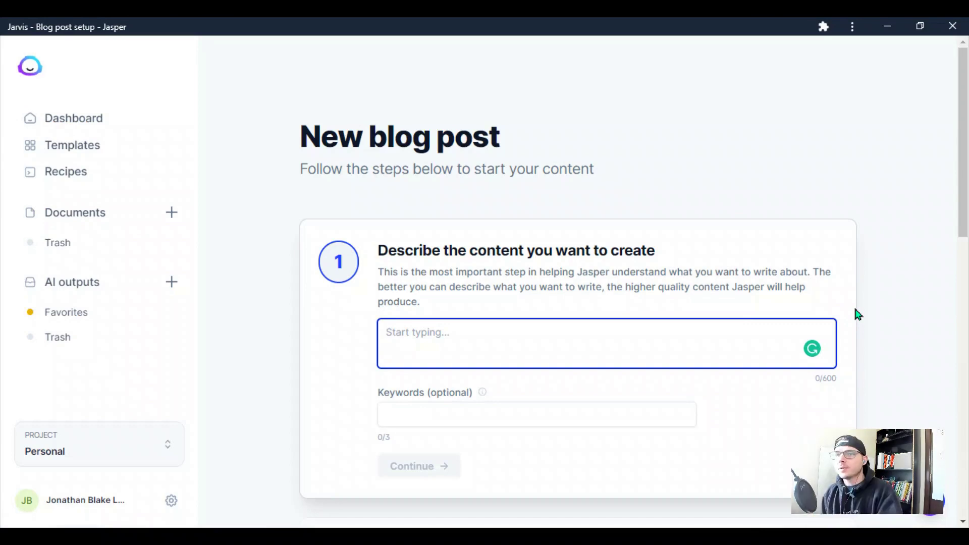
- Describe an article on why local businesses should use landing pages and sales funnels, add keyword "sales funnels for local business", and continue
type("the")
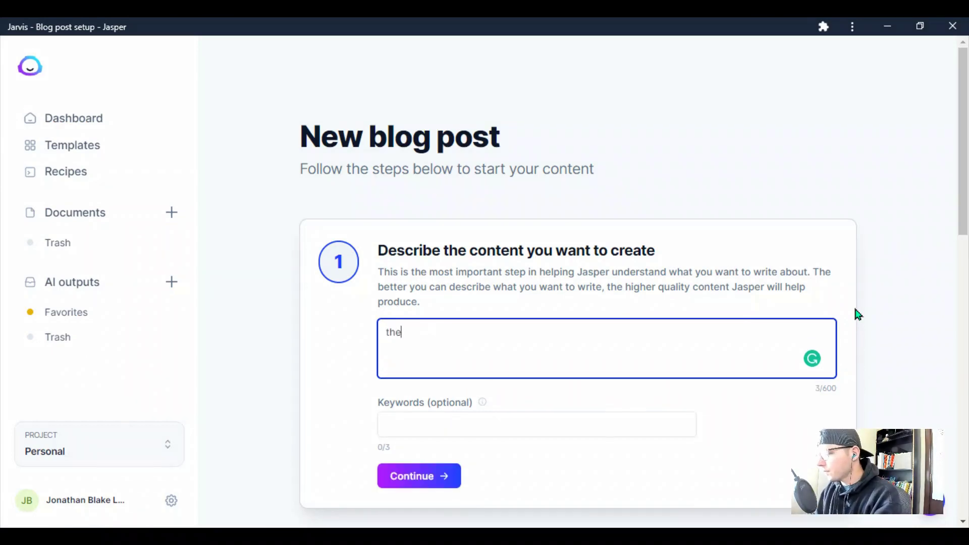
type("s is an article about why local businesses should start using landing pages and sales funnels")
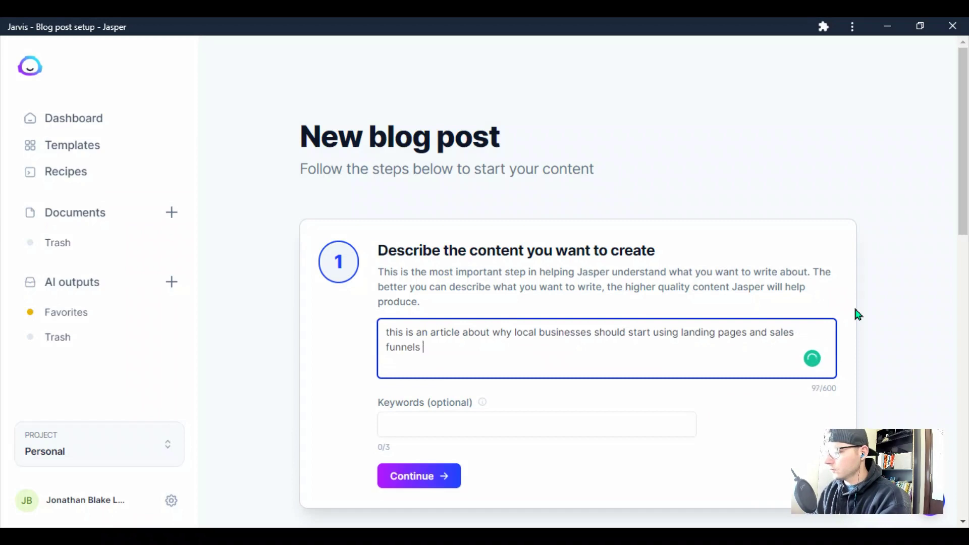
type(" in their business to boost revenue and their list and have hire life time revenue per customer. sales funnels for local business")
left_click(454, 476)
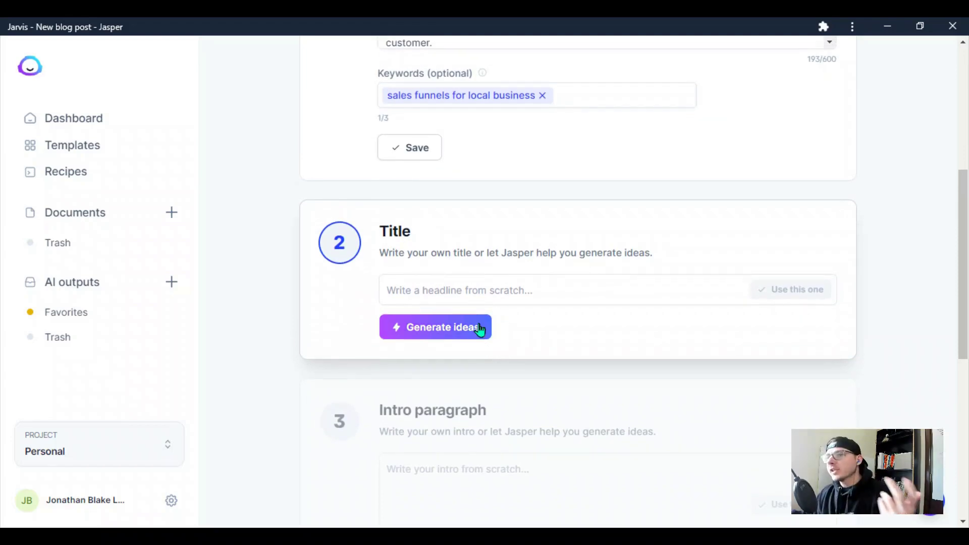
- Generate title ideas for the blog post and request a further batch of suggestions
left_click(456, 328)
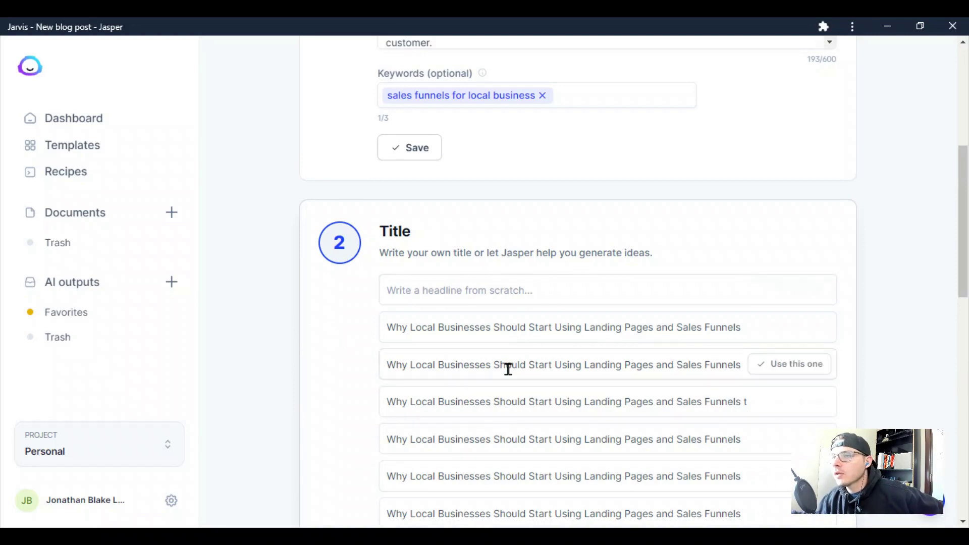
left_click_drag(599, 328, 740, 328)
scroll(605, 459, "down", 3)
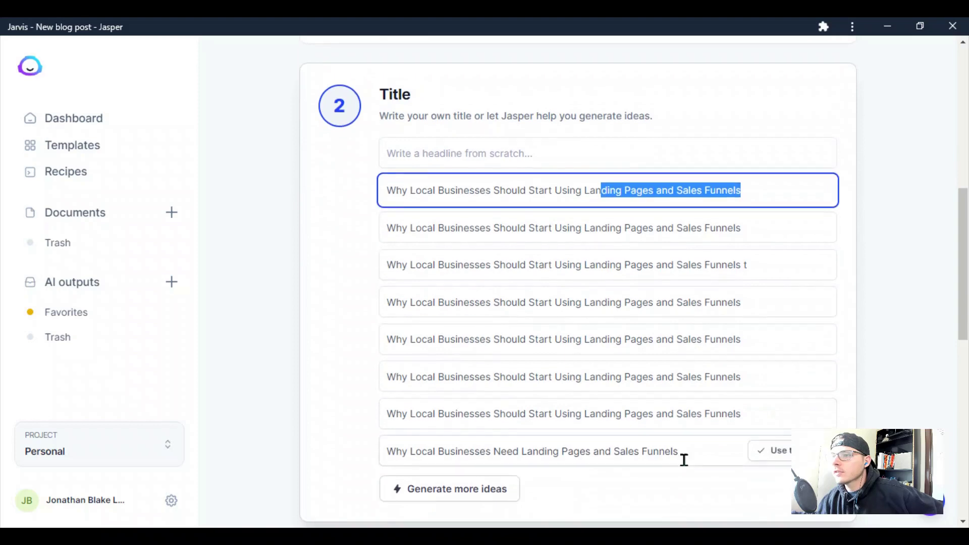
scroll(555, 447, "down", 6)
left_click(656, 411)
- Read the full suggested title ending in "Landing Pages and Sales Funnels in Their Business" and look over the other title ideas
left_click(726, 377)
key("Right")
key("Right")
key("Right")
key("Right")
key("Right")
key("Right")
key("Right")
key("Right")
key("Right")
key("Right")
key("Right")
key("Right")
key("Right")
key("Right")
key("Right")
key("Right")
key("Right")
key("Right")
key("Right")
key("Right")
scroll(656, 330, "up", 2)
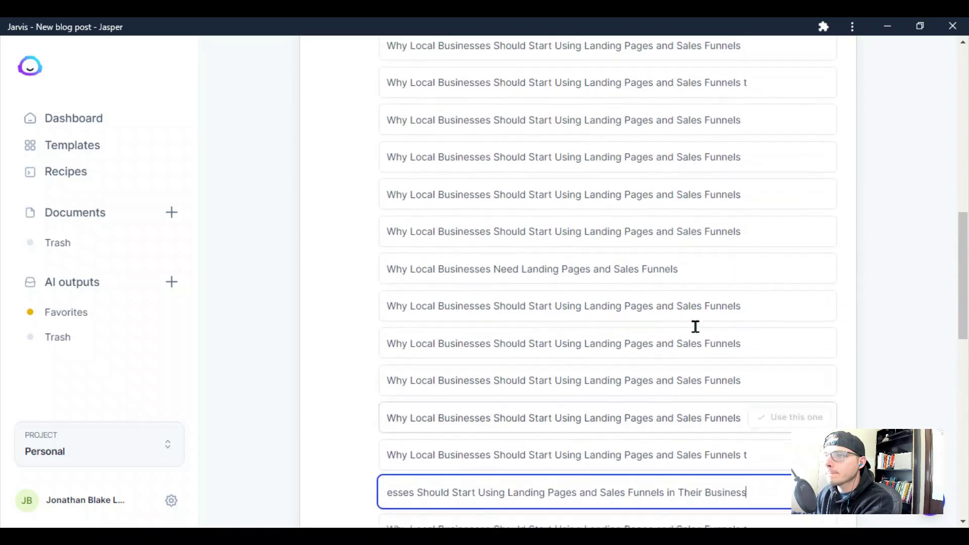
- Complete the suggested title as 'Why Local Businesses Should Start Using Landing Pages to Boost Revenue and Customer Satisfaction' and use it for the post
left_click(708, 308)
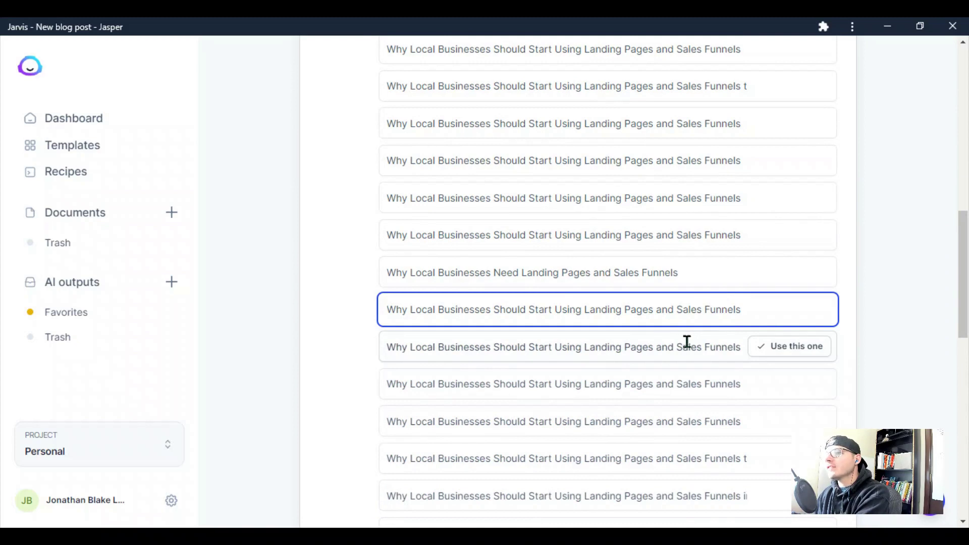
scroll(525, 337, "up", 4)
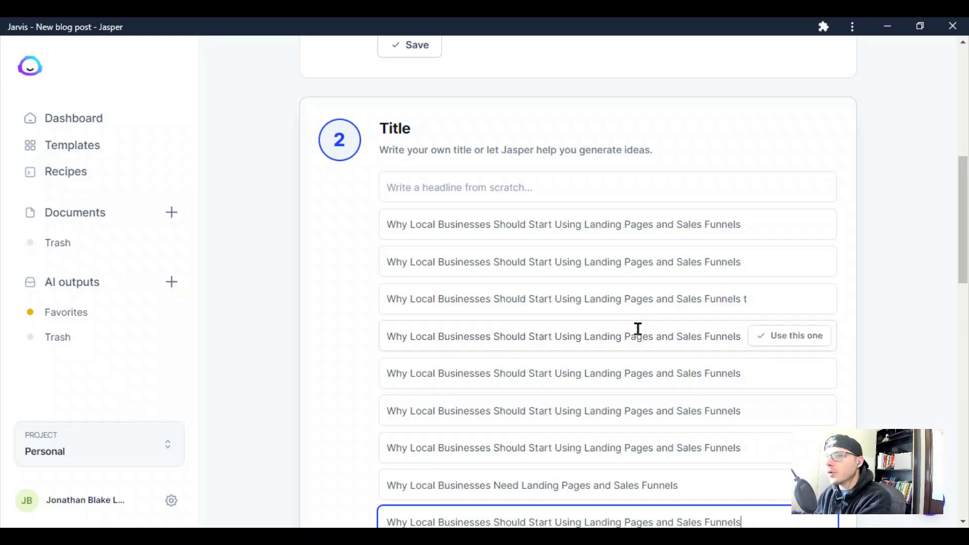
scroll(549, 437, "up", 3)
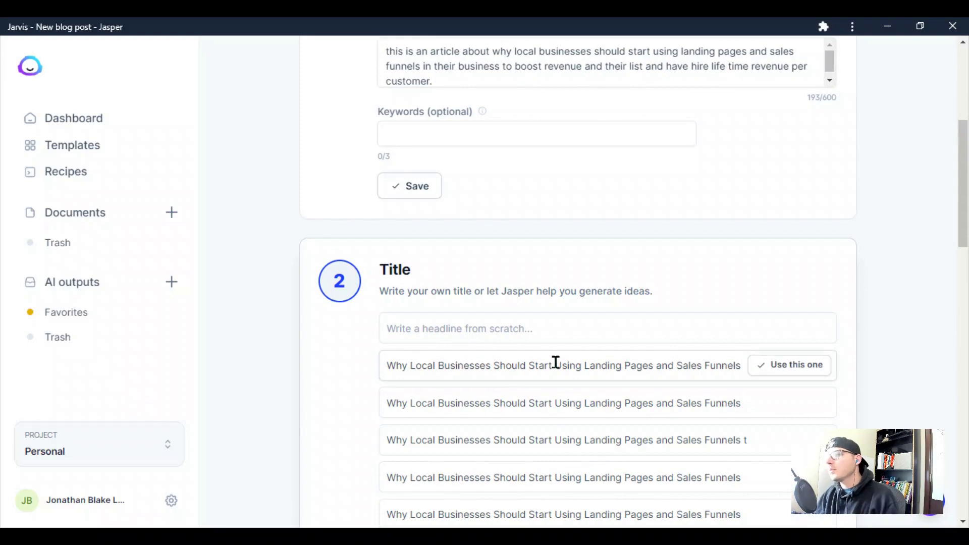
left_click(480, 400)
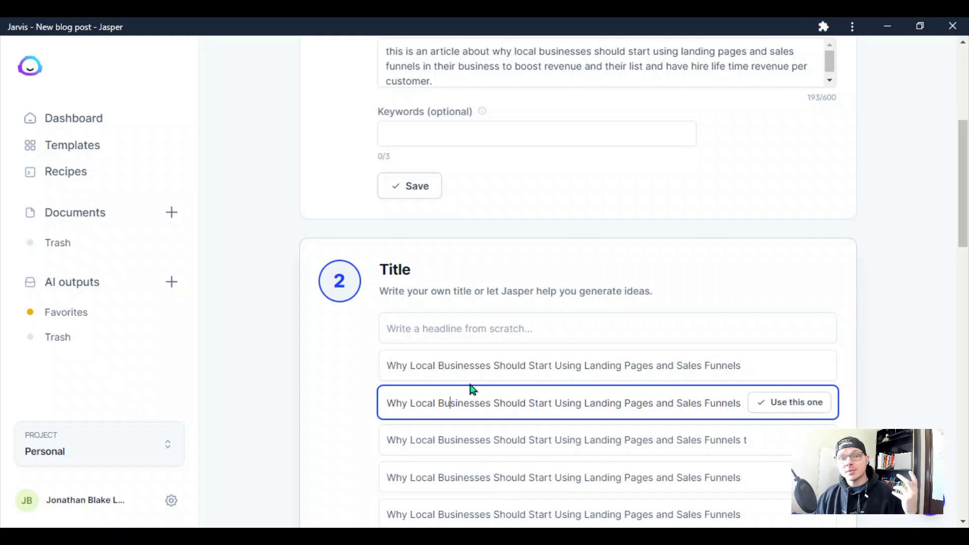
scroll(606, 328, "down", 5)
left_click(740, 271)
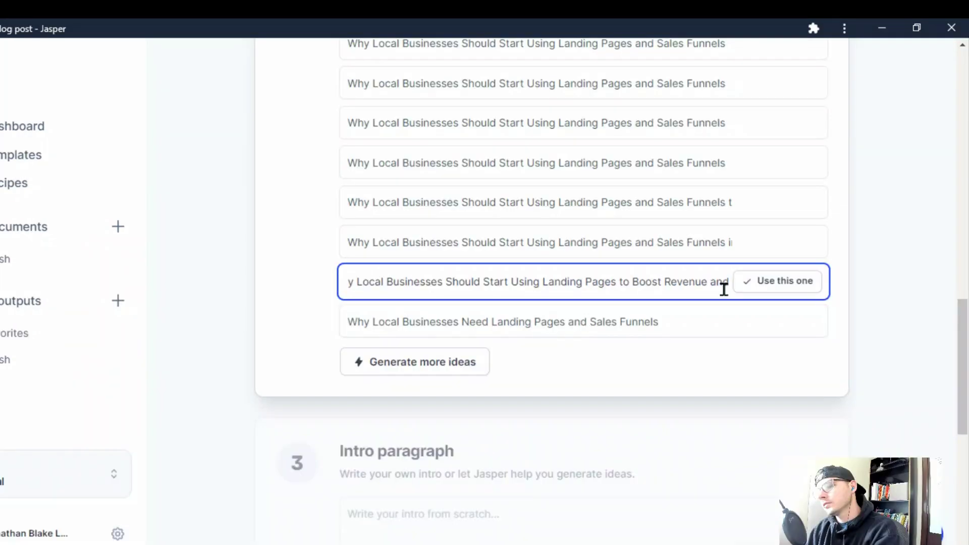
type("C")
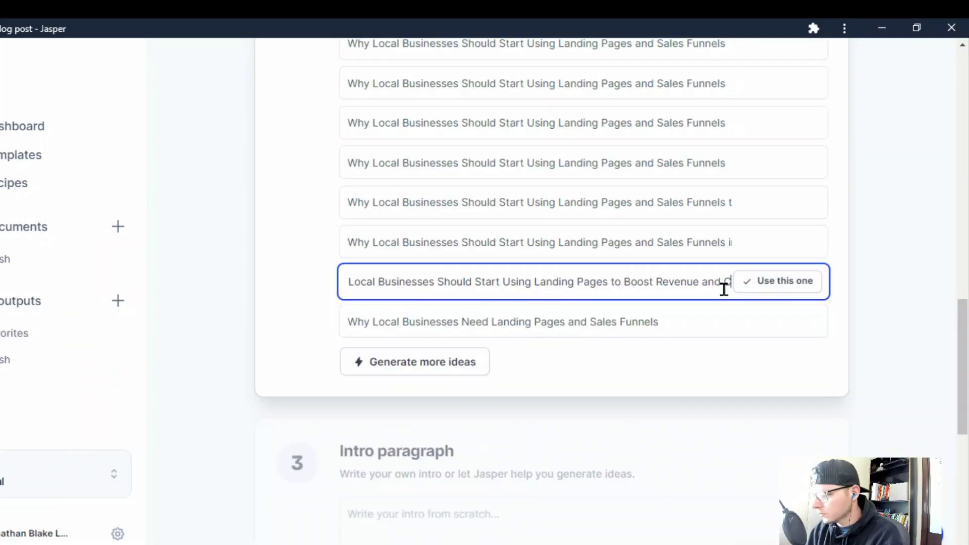
type("ustomer Satisfaction")
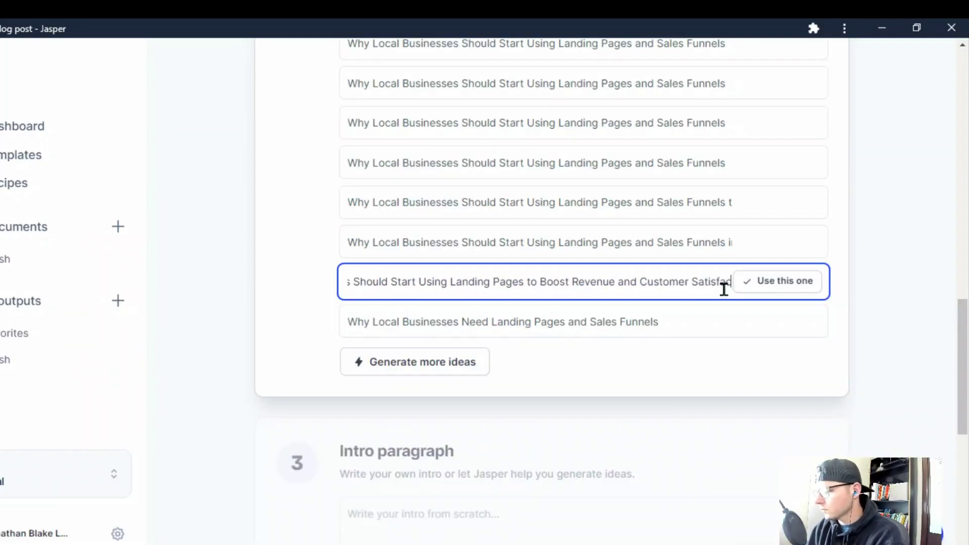
left_click(777, 281)
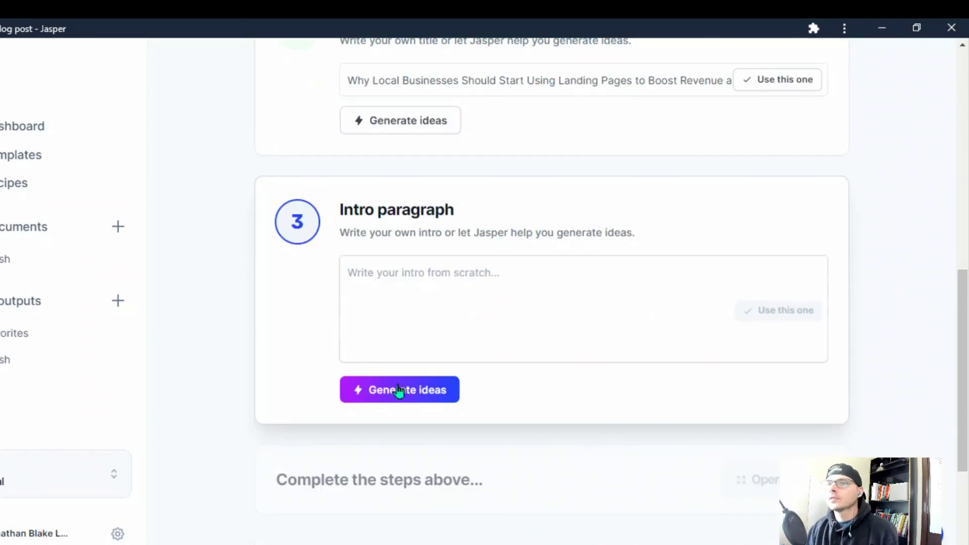
- Generate intro paragraph ideas, use the one about competing with 'the big guys', and open the post in the document editor
left_click(413, 383)
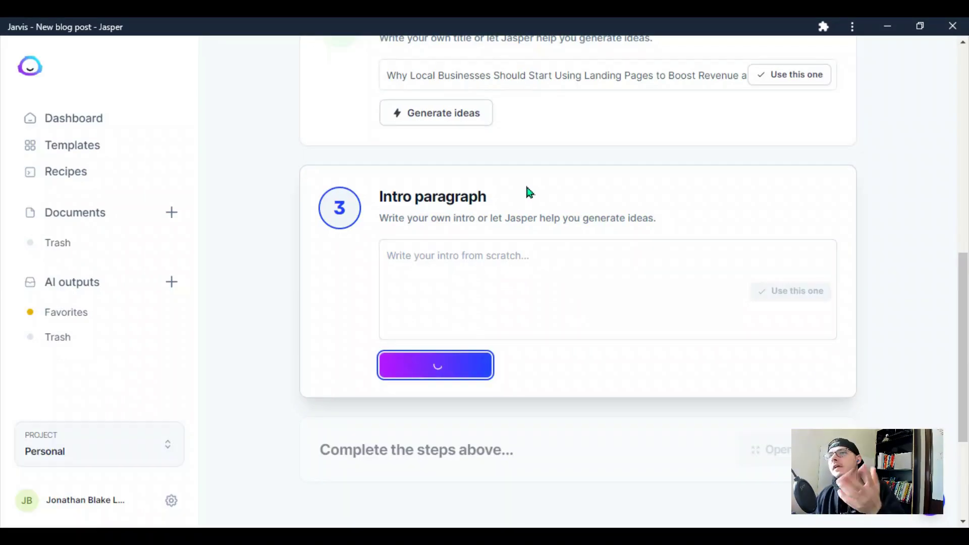
scroll(505, 197, "up", 3)
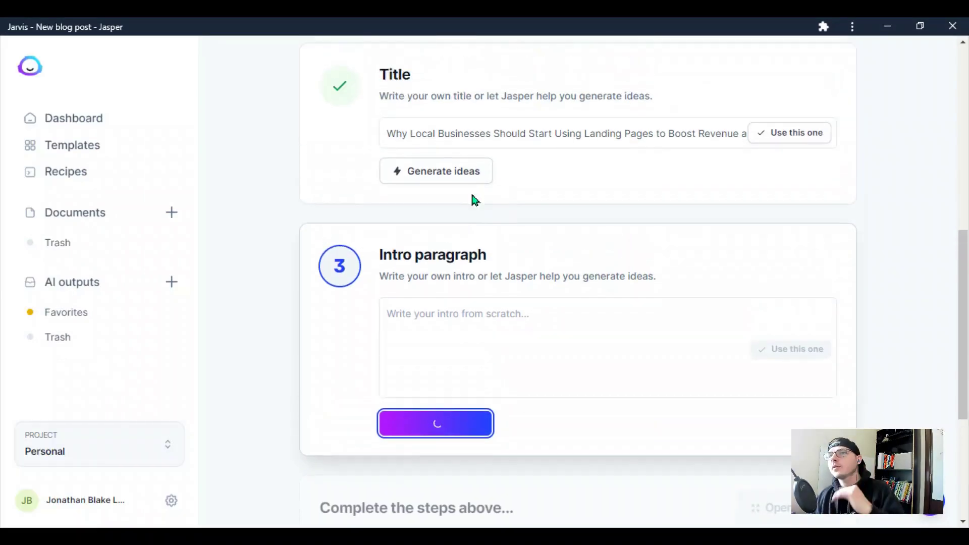
scroll(522, 295, "down", 3)
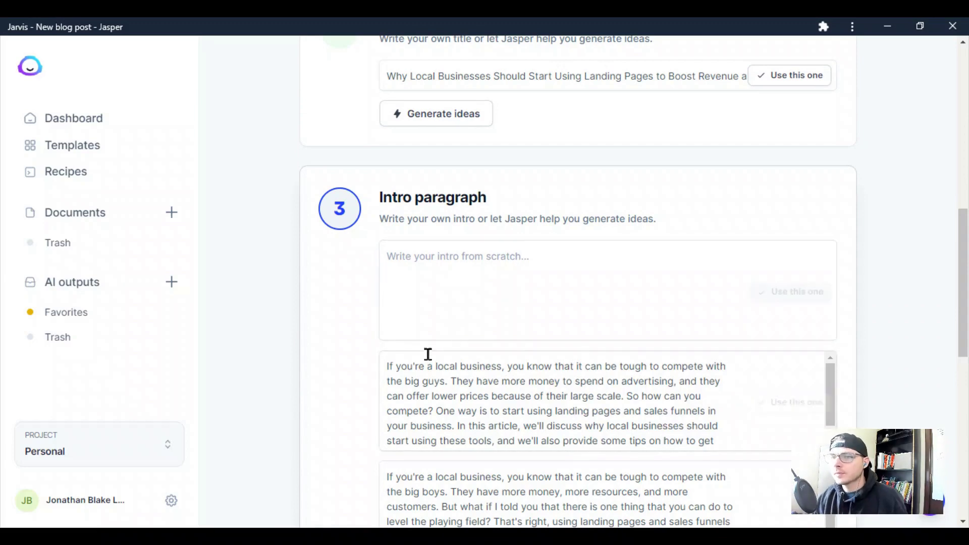
scroll(309, 439, "down", 1)
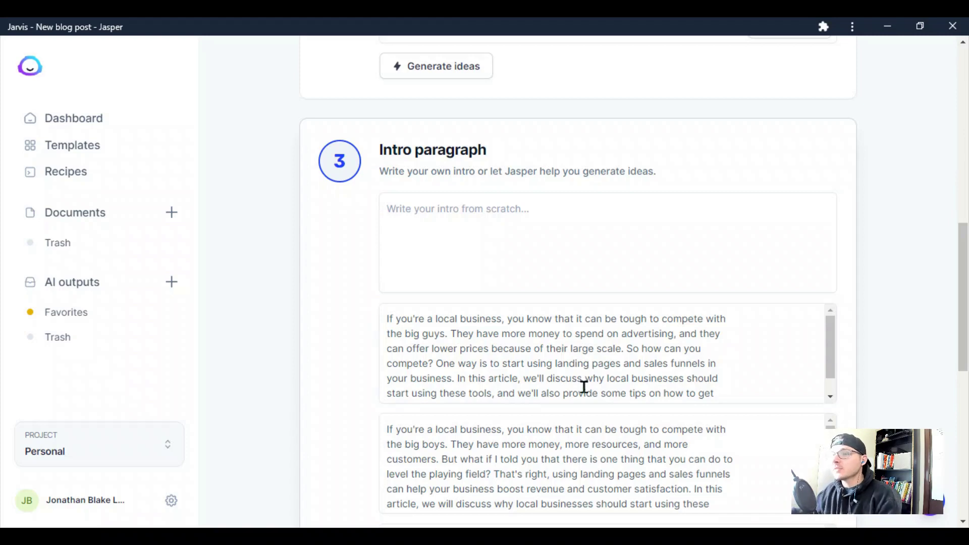
scroll(699, 352, "down", 2)
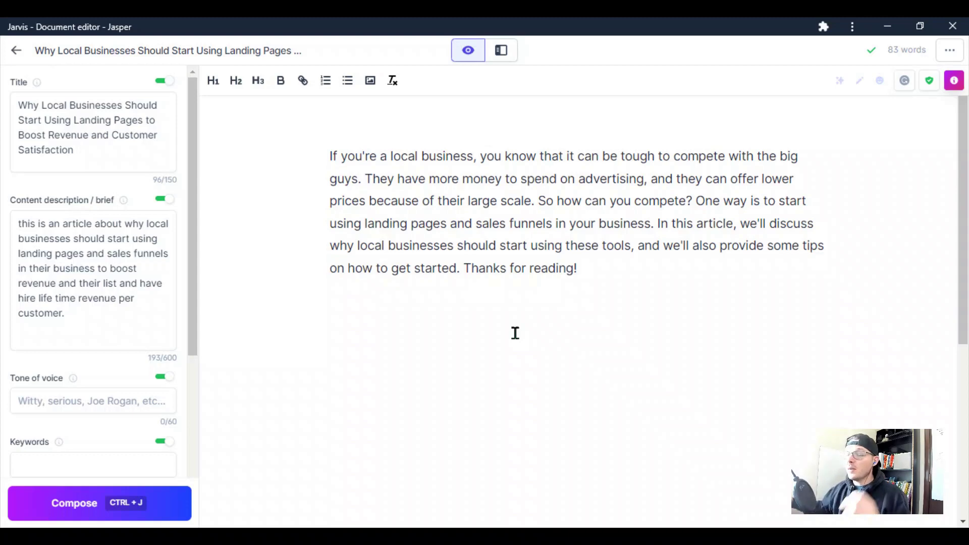
- Delete 'Thanks for reading!' from the end of the intro paragraph and start a new line below it
key("ctrl+BackSpace")
key("ctrl+BackSpace")
key("ctrl+BackSpace")
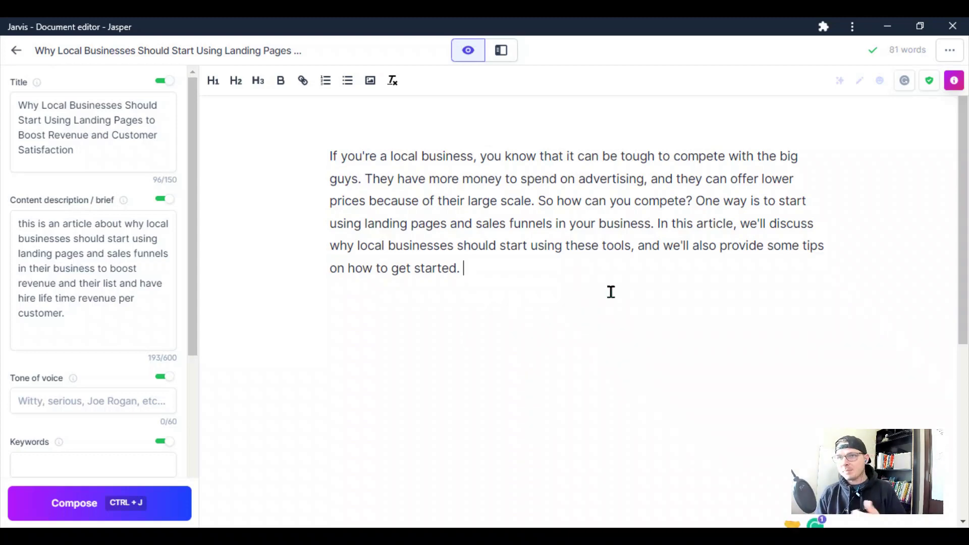
key("Return")
- Open Power mode, look through the available content templates, and return to the previous editor mode
left_click(501, 50)
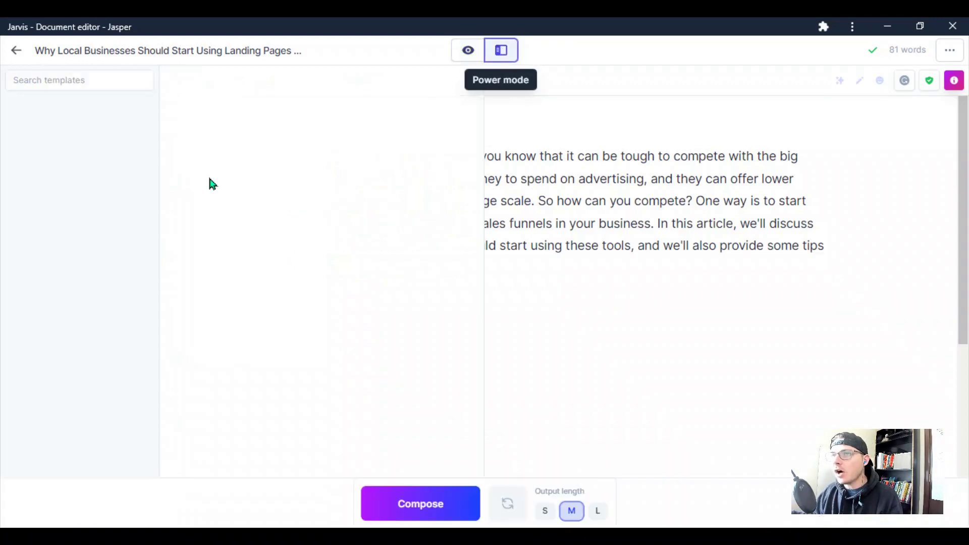
scroll(101, 408, "down", 3)
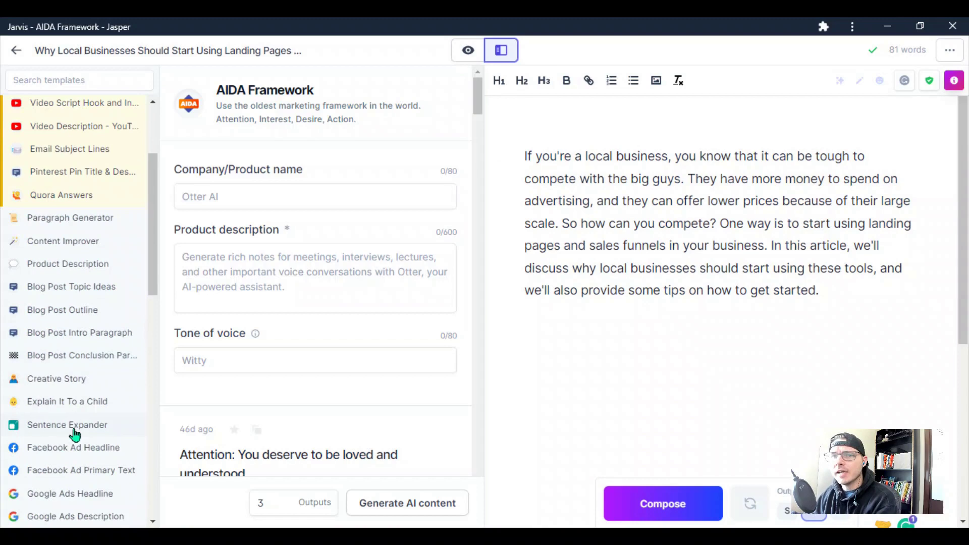
scroll(80, 408, "down", 3)
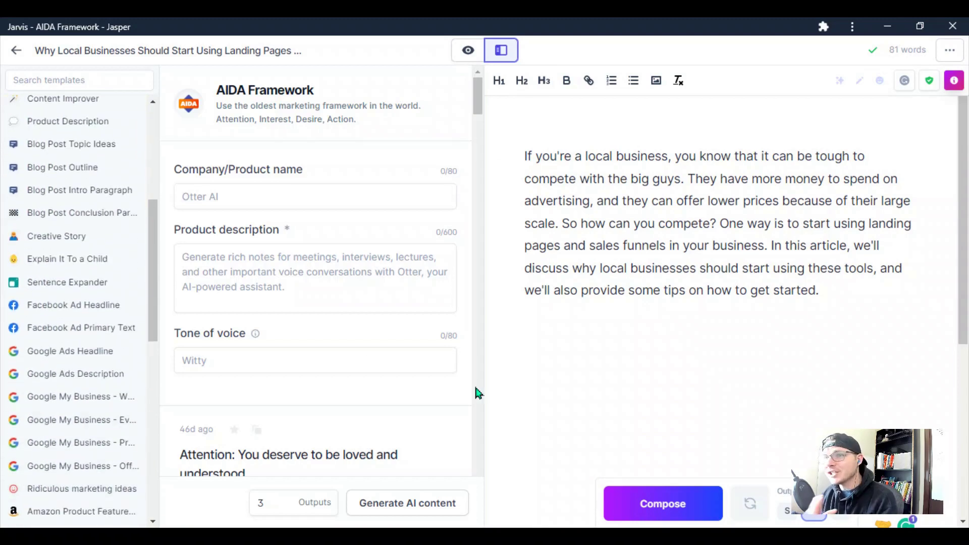
left_click(468, 50)
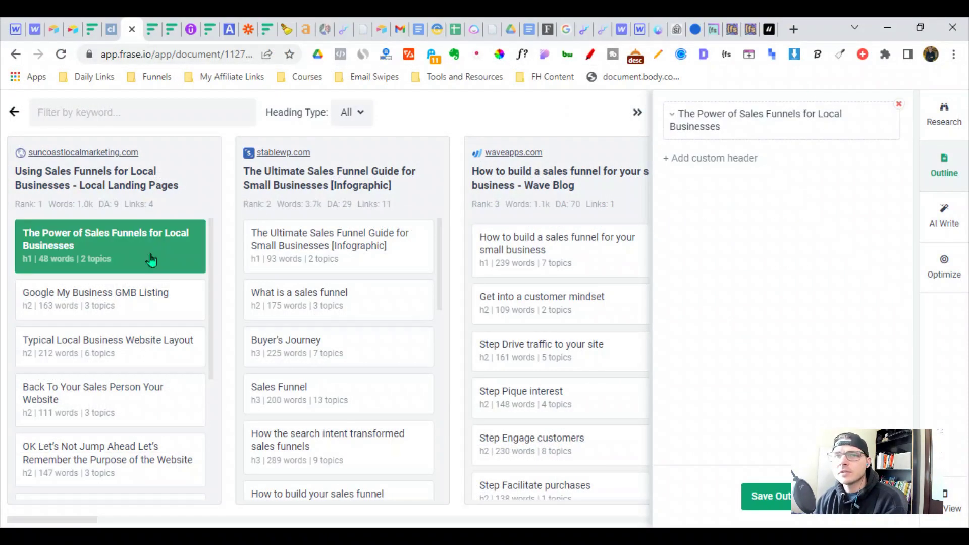
- Add stablewp.com's sales funnel definition, search intent, Awareness, content strategy, Consideration and drip campaign headings to the Frase outline
scroll(153, 353, "down", 4)
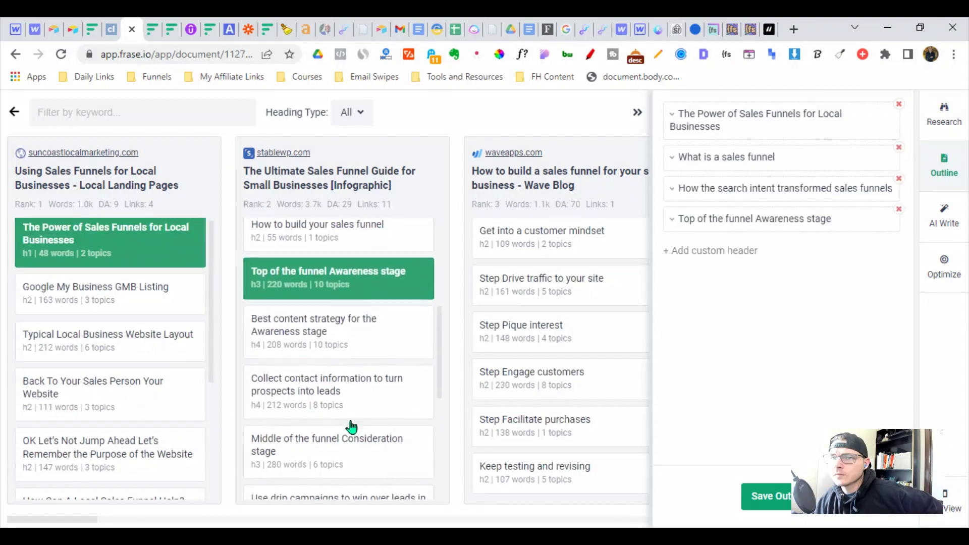
left_click(313, 310)
scroll(353, 419, "down", 1)
left_click(346, 401)
scroll(346, 419, "down", 1)
left_click(346, 413)
scroll(347, 408, "down", 1)
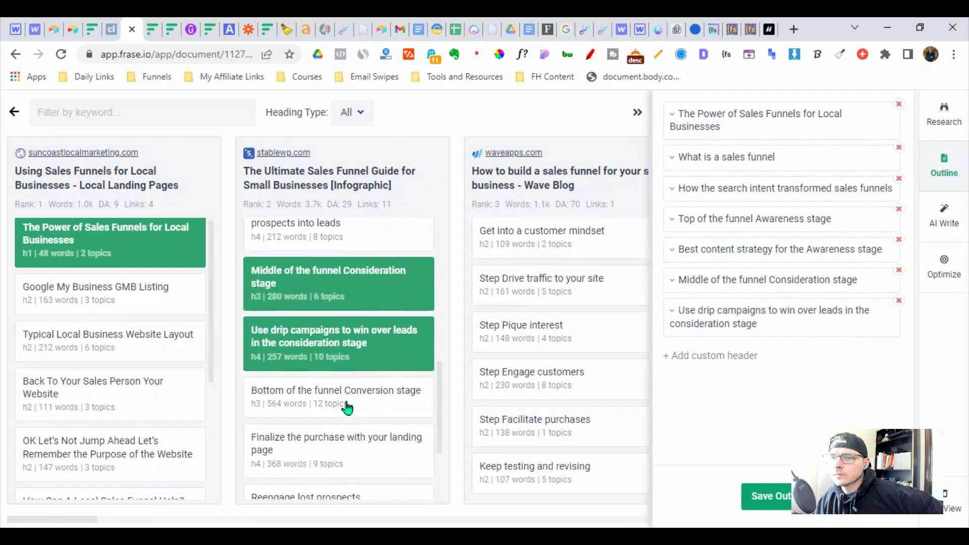
- Add stablewp.com's Conversion stage, 'Finalize the purchase with your landing page', 'Reengage lost prospects' and 'Customer Retention Loyalty and Advocacy' headings to the outline
left_click(347, 404)
left_click(368, 444)
scroll(390, 472, "down", 1)
scroll(353, 424, "down", 1)
left_click(325, 369)
left_click(404, 434)
- Add smallbiztrends.com's 'How to Build a Sales Funnel for Your Business', 'Gather Data on Your Target Market' and 'Nurture Prospects with Content' to the outline
left_click(262, 520)
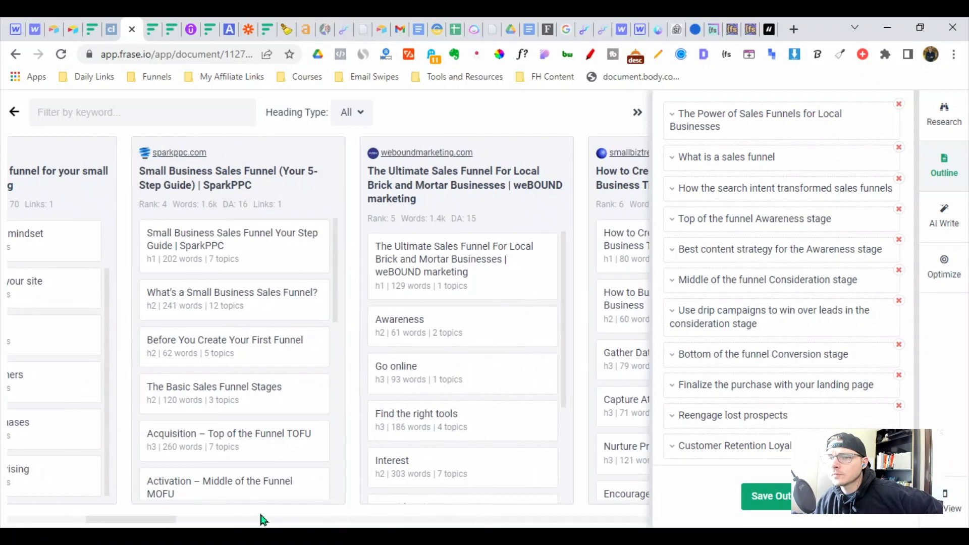
scroll(248, 471, "down", 2)
left_click(227, 520)
left_click(173, 297)
scroll(206, 447, "down", 1)
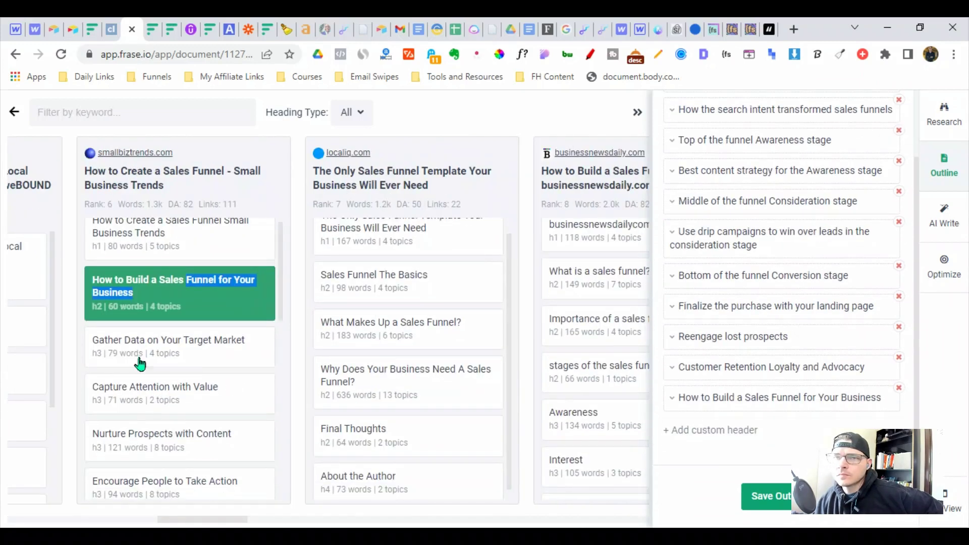
left_click(175, 364)
scroll(167, 328, "down", 2)
scroll(202, 401, "down", 1)
left_click(171, 233)
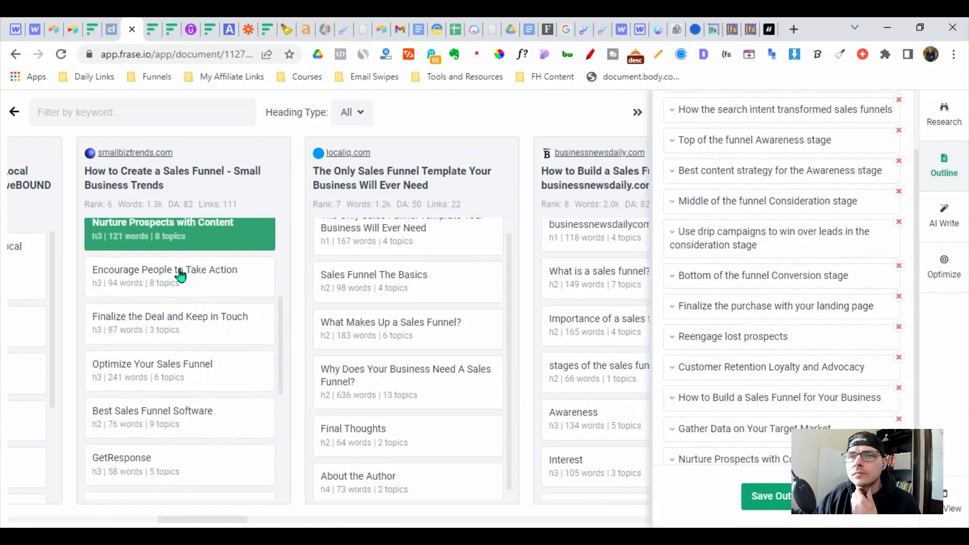
- Add 'Encourage People to Take Action', 'Finalize the Deal and Keep in Touch', 'Optimize Your Sales Funnel' and 'Best Sales Funnel Software' to the outline
left_click(179, 274)
left_click(201, 323)
left_click(200, 418)
scroll(199, 419, "down", 8)
- Add ClickFunnels, Systemeio and GetResponse, plus businessnewsdaily.com's 'Importance of a sales funnel' and localiq.com's 'Final Thoughts', to the outline
left_click(177, 377)
scroll(177, 376, "down", 1)
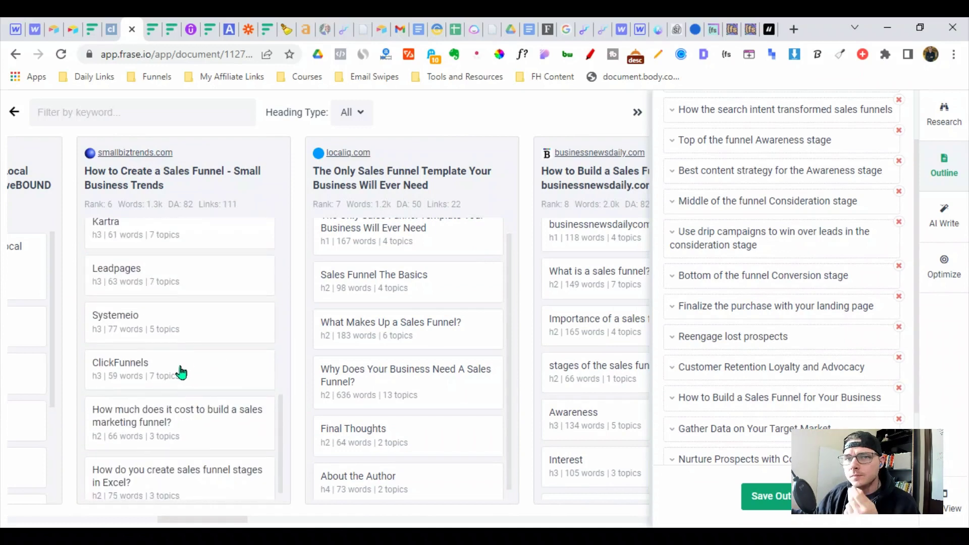
left_click(178, 372)
scroll(151, 363, "up", 5)
left_click(151, 318)
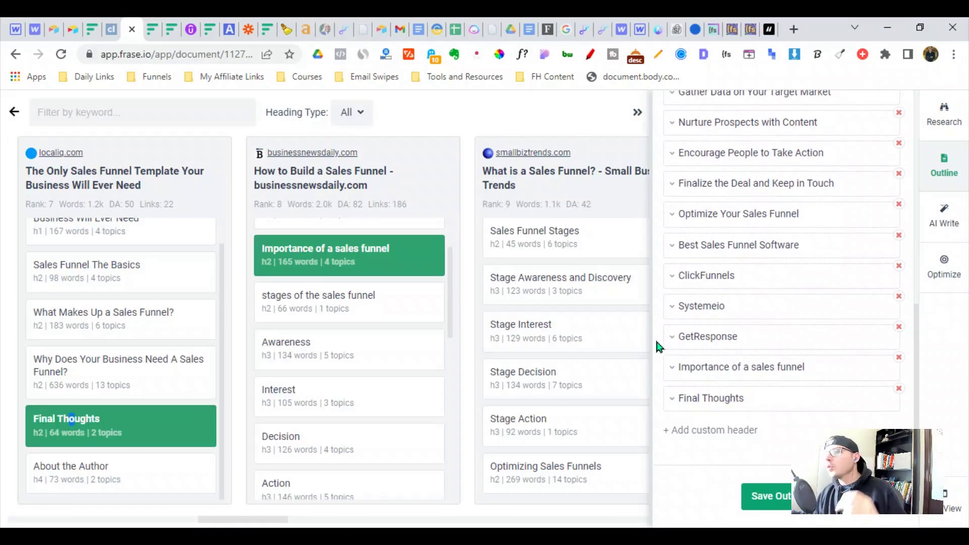
- Move 'Gather Data on Your Target Market' below 'How the search intent transformed sales funnels', save the outline, and show My Content
scroll(659, 342, "up", 6)
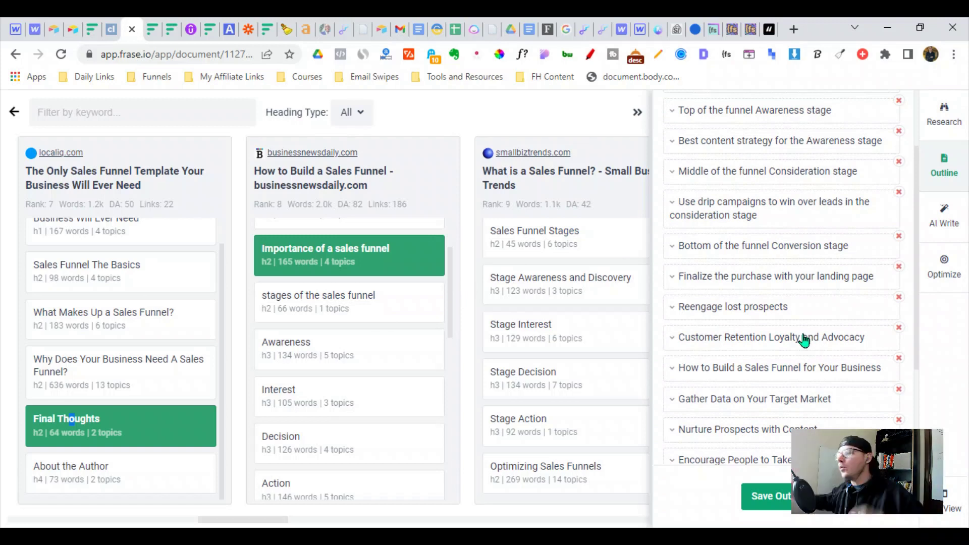
scroll(746, 335, "up", 10)
scroll(793, 340, "up", 2)
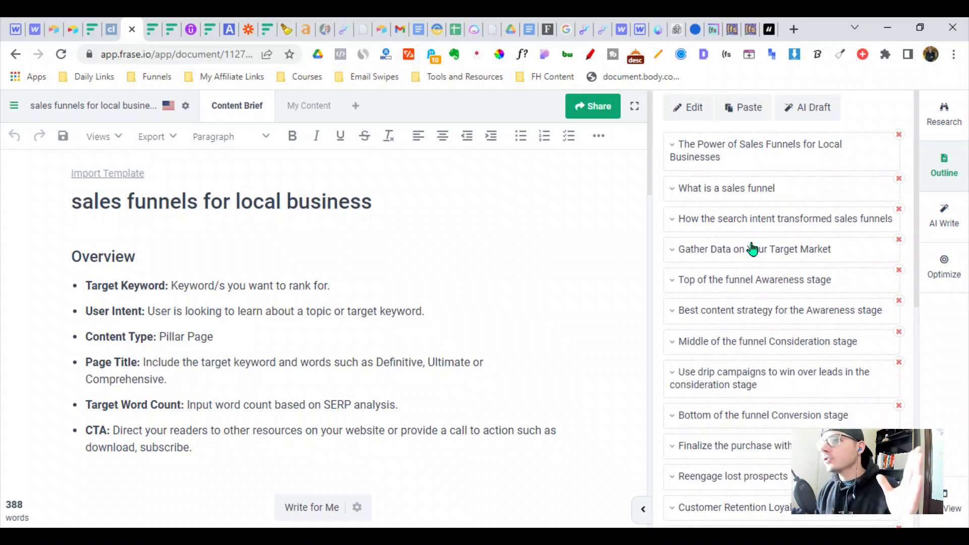
left_click(309, 106)
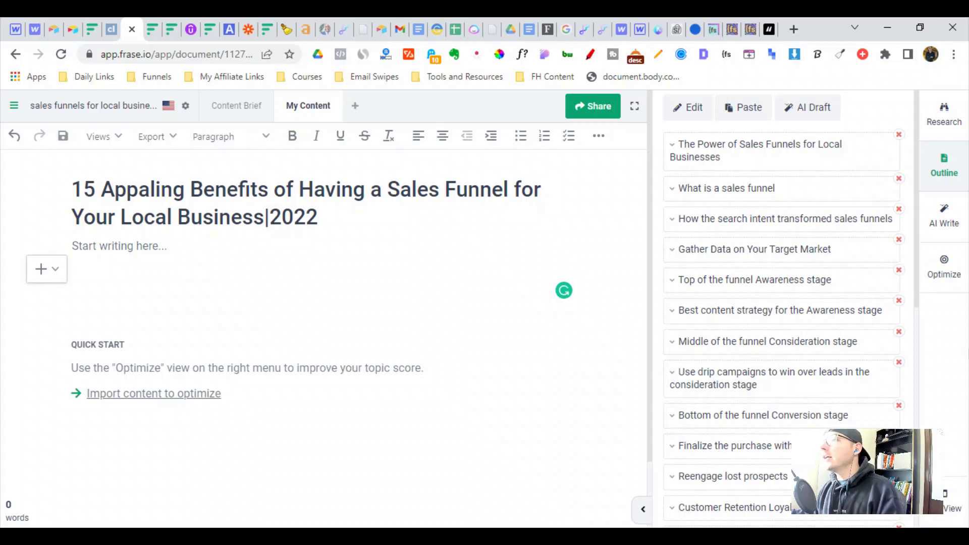
left_click(806, 107)
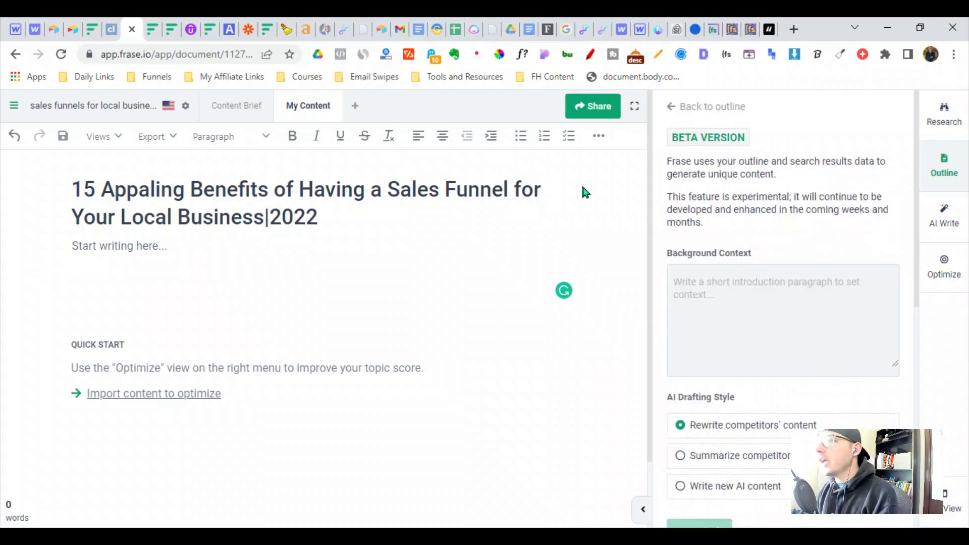
scroll(756, 373, "down", 10)
left_click_drag(760, 432, 669, 123)
scroll(770, 160, "up", 10)
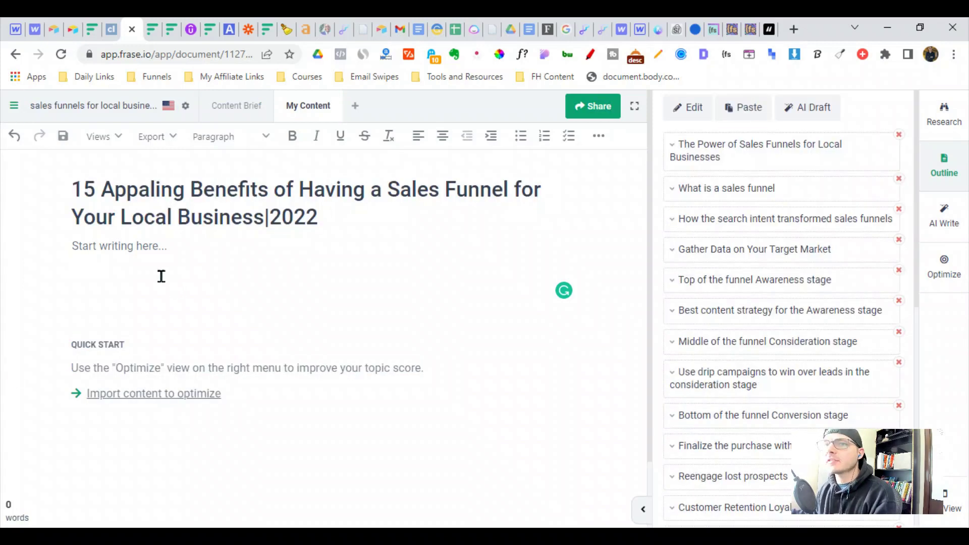
- Insert the outline into My Content and copy its headings through 'Encourage People to Take' into the AI Draft's background context
left_click(746, 107)
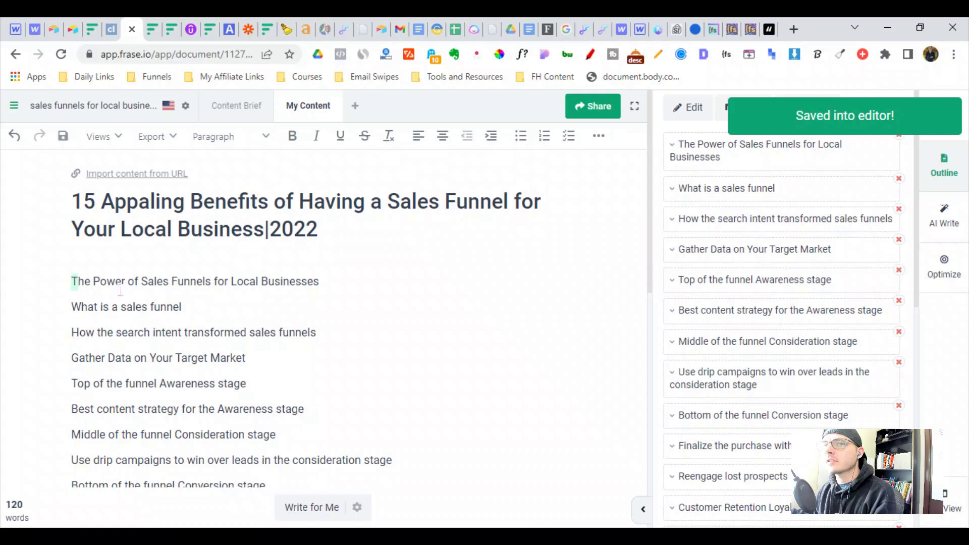
left_click_drag(92, 281, 328, 387)
left_click_drag(71, 281, 304, 364)
left_click(808, 107)
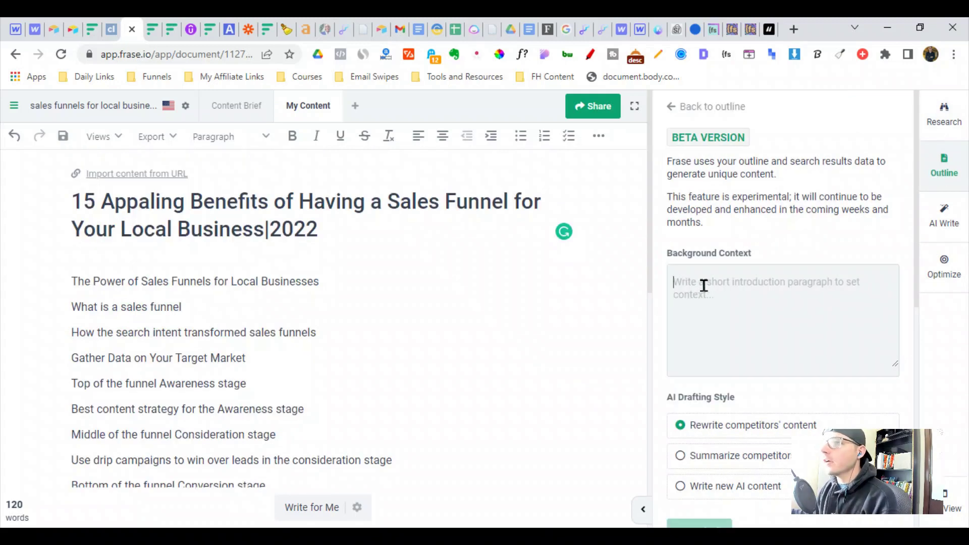
key("ctrl+v")
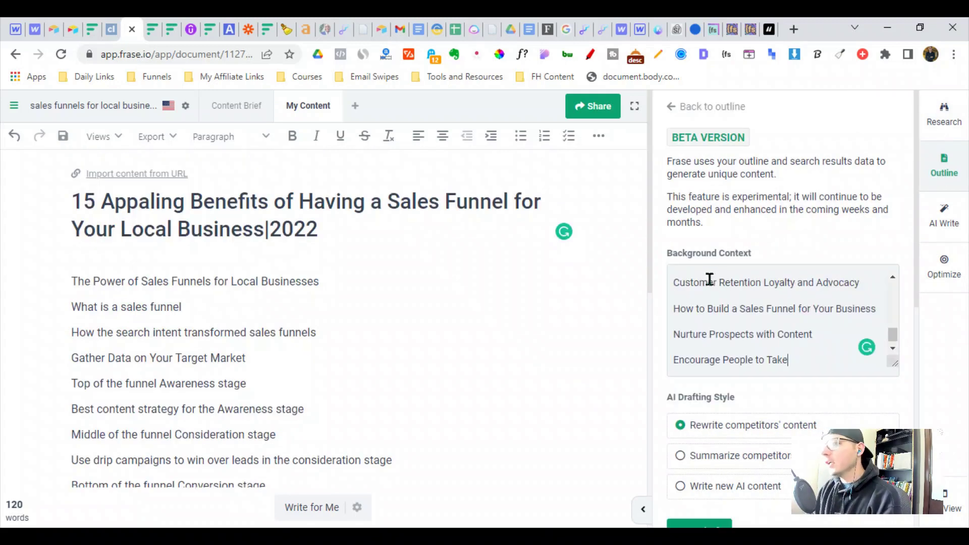
- Start the AI draft using the entered background context
scroll(848, 406, "down", 3)
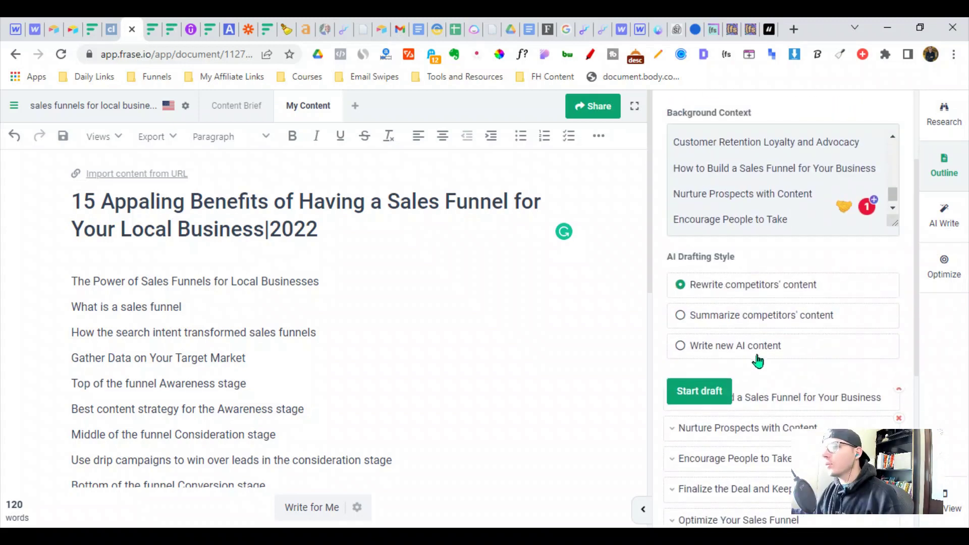
scroll(757, 361, "down", 1)
left_click(698, 325)
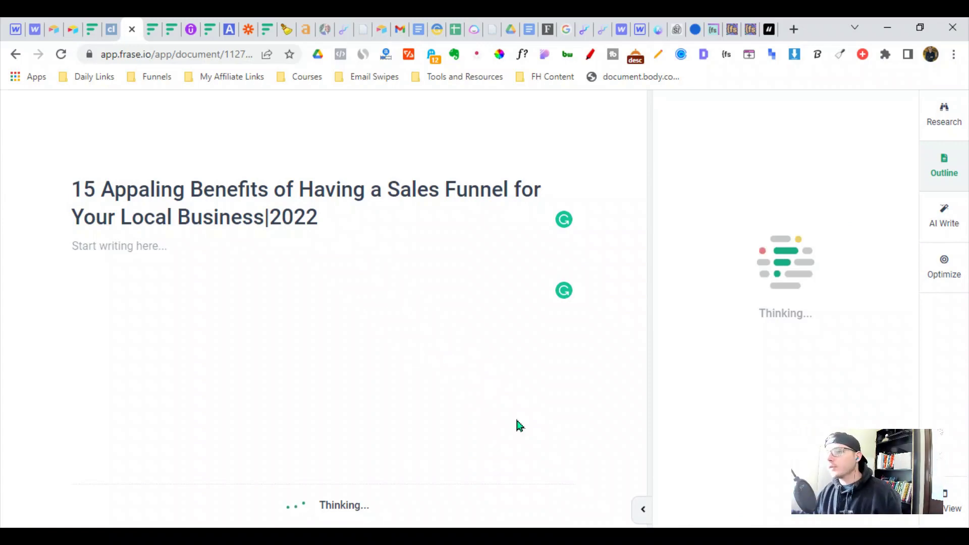
- Switch to Jasper, paste the copied outline below the blog post's intro paragraph, and format its headings as H2
key("alt+Tab")
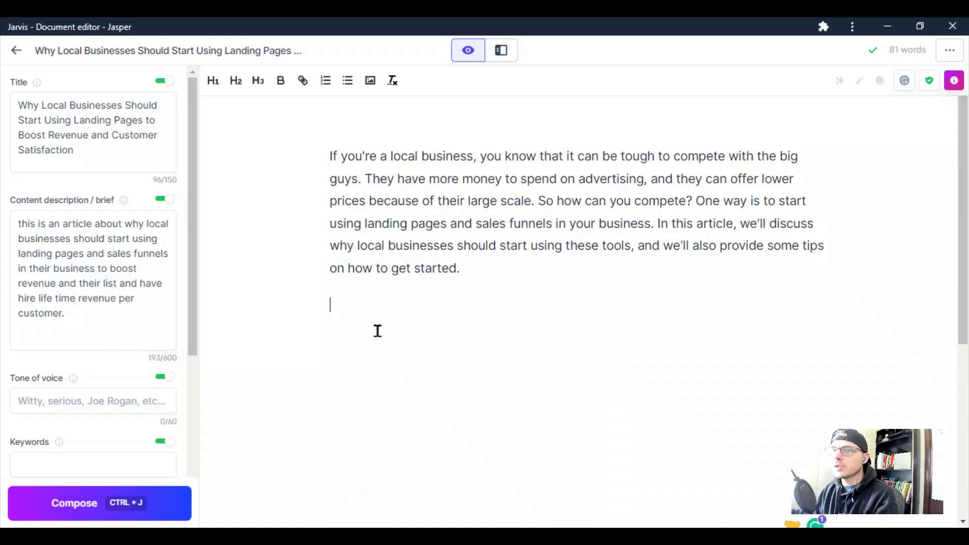
key("ctrl+v")
scroll(343, 333, "up", 15)
left_click_drag(328, 288, 653, 397)
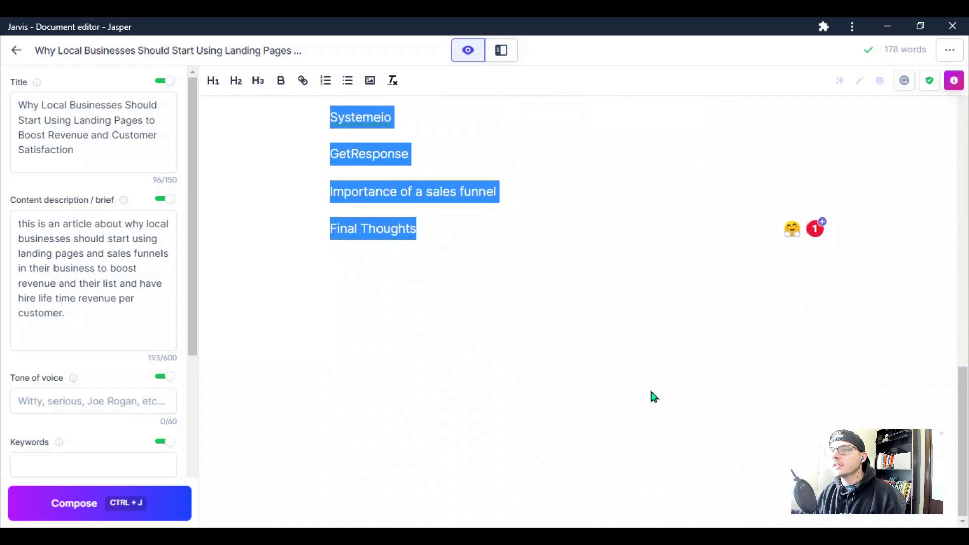
left_click(236, 81)
scroll(355, 376, "up", 10)
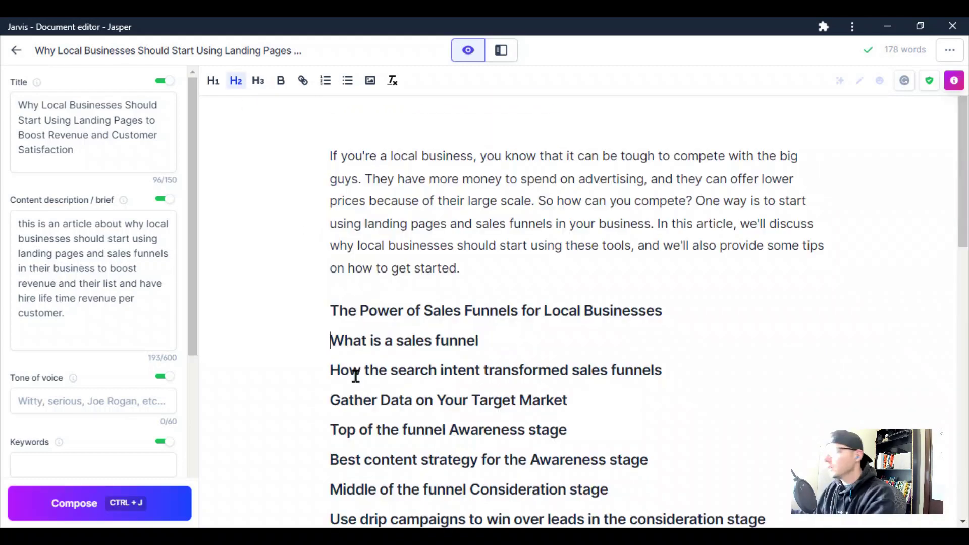
- Insert an empty line for body text beneath each outline heading, starting from 'The Power of Sales Funnels for Local Businesses'
key("Return")
key("Return")
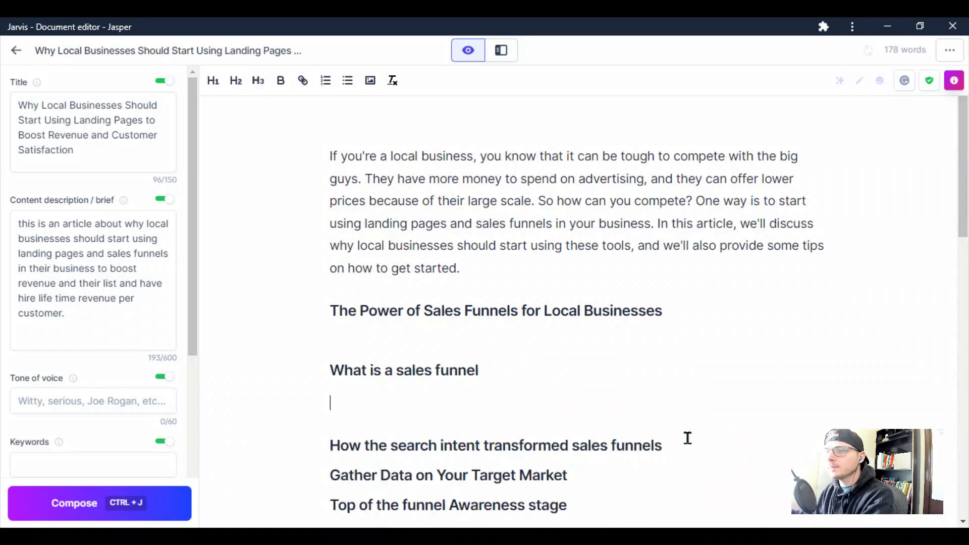
left_click(688, 439)
key("Return")
left_click(614, 243)
key("Return")
left_click(679, 323)
key("Return")
left_click(782, 462)
scroll(781, 462, "down", 5)
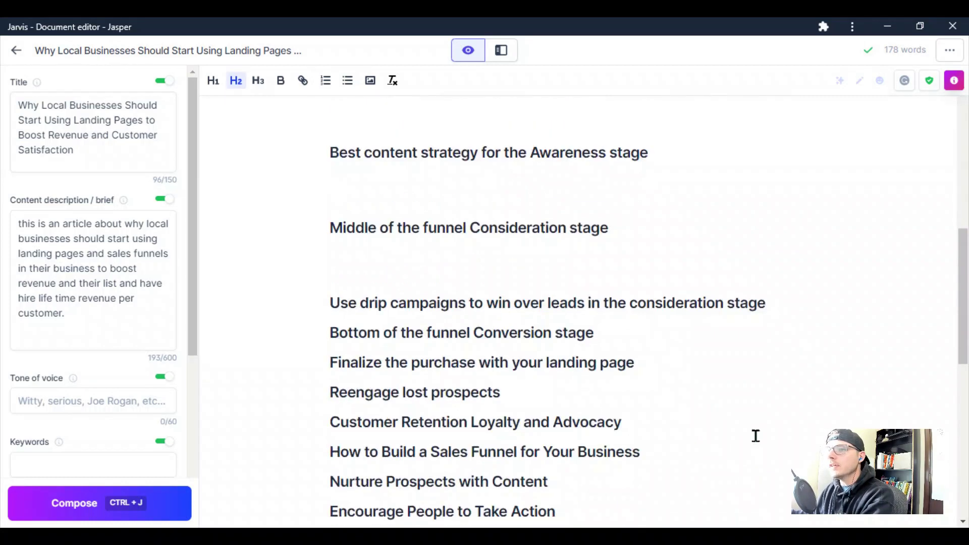
key("Return")
key("Return")
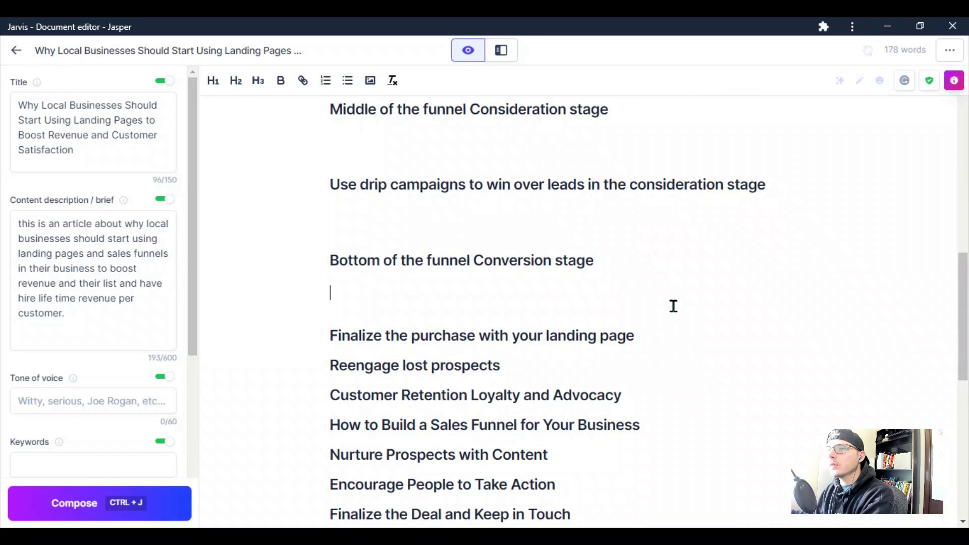
key("Return")
key("Return")
left_click(684, 474)
key("Return")
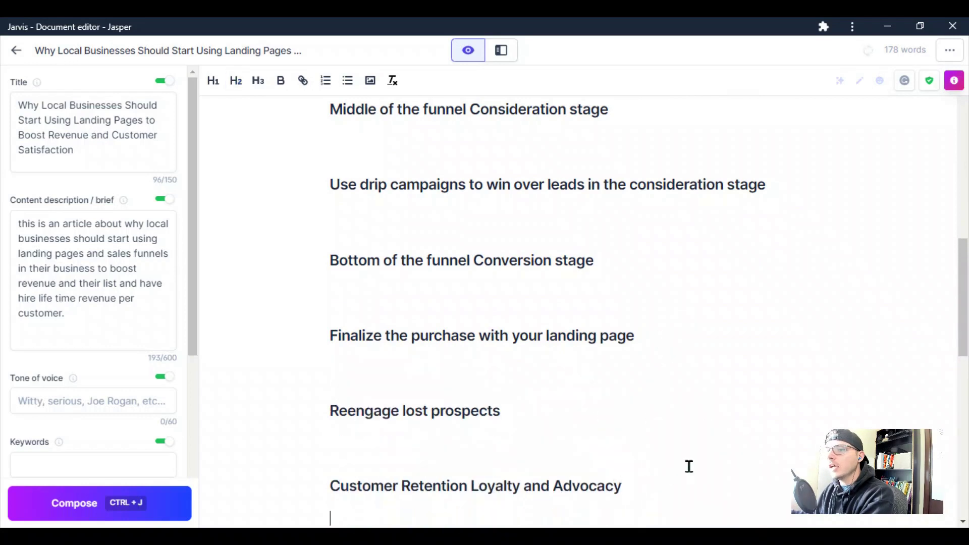
scroll(659, 454, "down", 3)
left_click(669, 419)
key("Return")
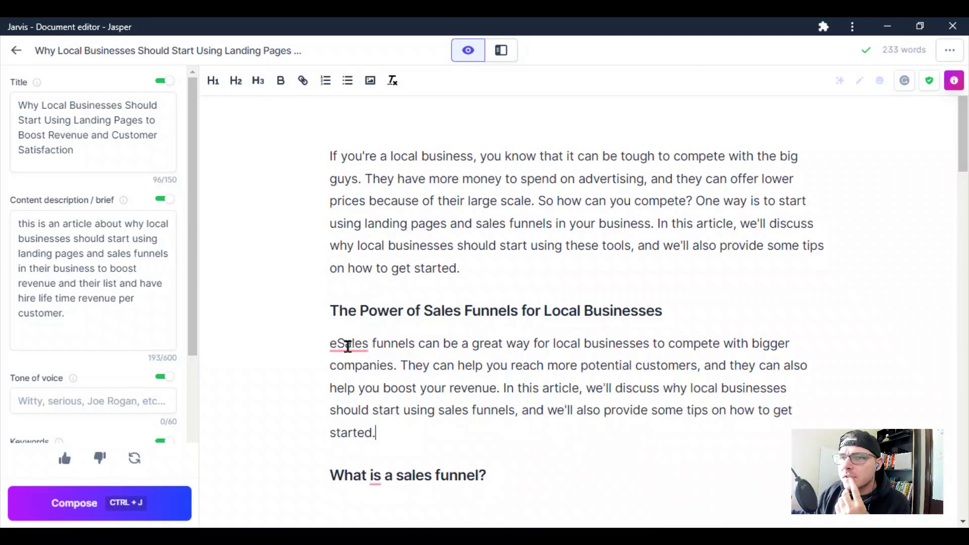
- Undo the generated sales funnels paragraph and insert a *** line above 'The Power of Sales Funnels for Local Businesses'
key("ctrl+z")
left_click(330, 310)
type("***")
key("Return")
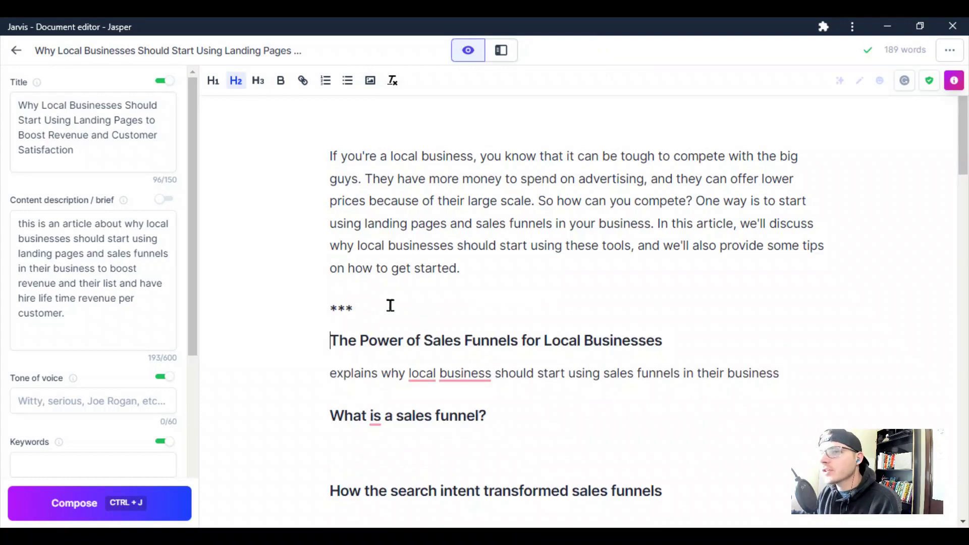
- Generate the section's paragraph from the line 'explains why local business should start using sales funnels in their business'
left_click_drag(863, 365, 323, 371)
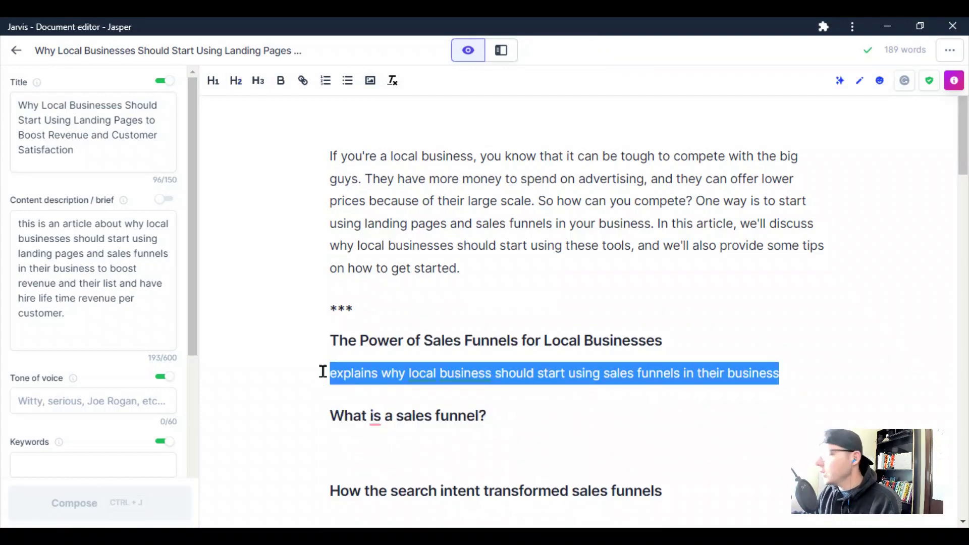
key("ctrl+j")
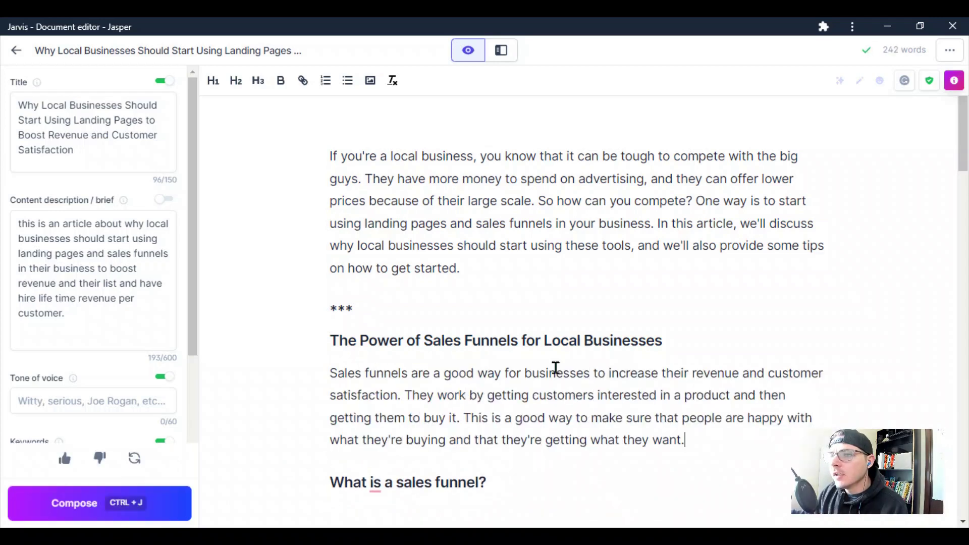
scroll(494, 391, "down", 3)
scroll(500, 390, "up", 2)
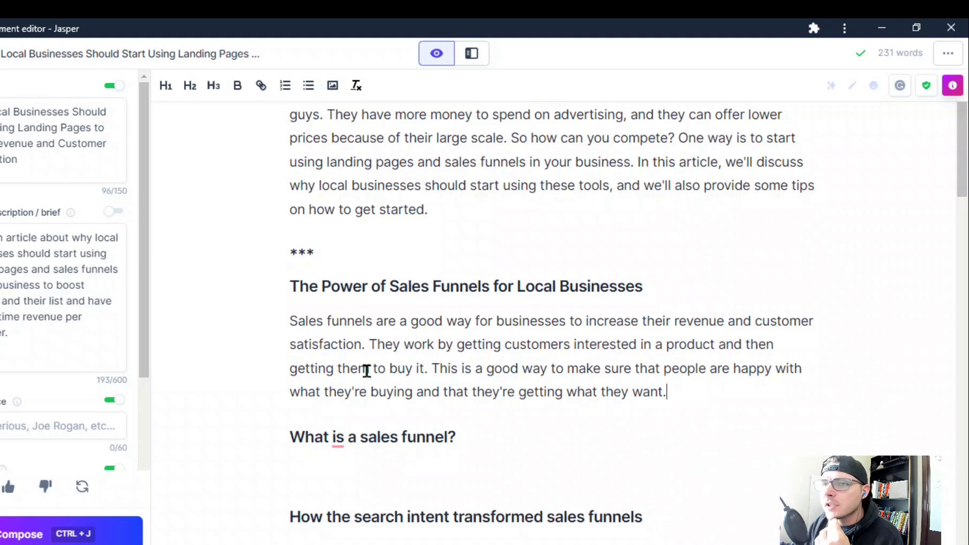
- Start a numbered list below the generated paragraph and open the Persuasive Bullet Points template in Power mode with product name 'AVm'
left_click(303, 415)
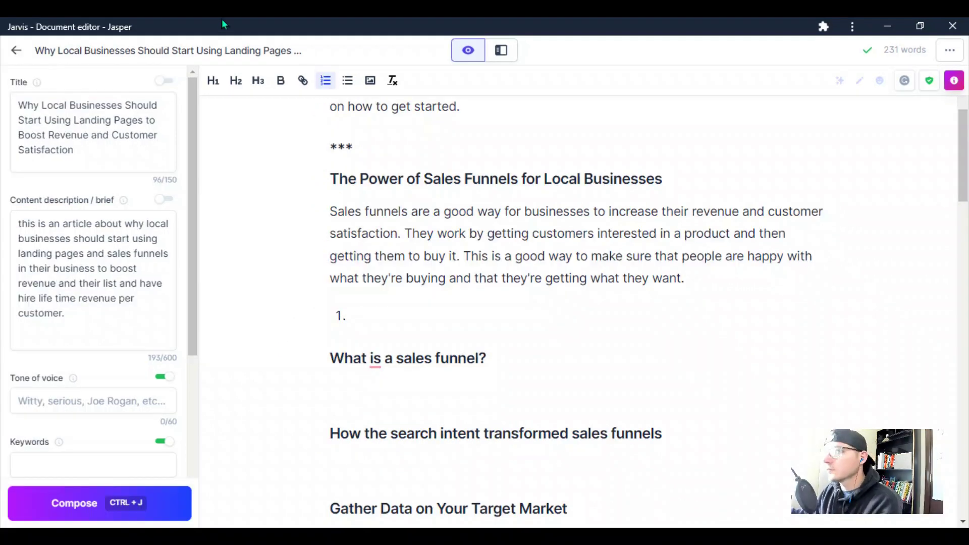
left_click(501, 50)
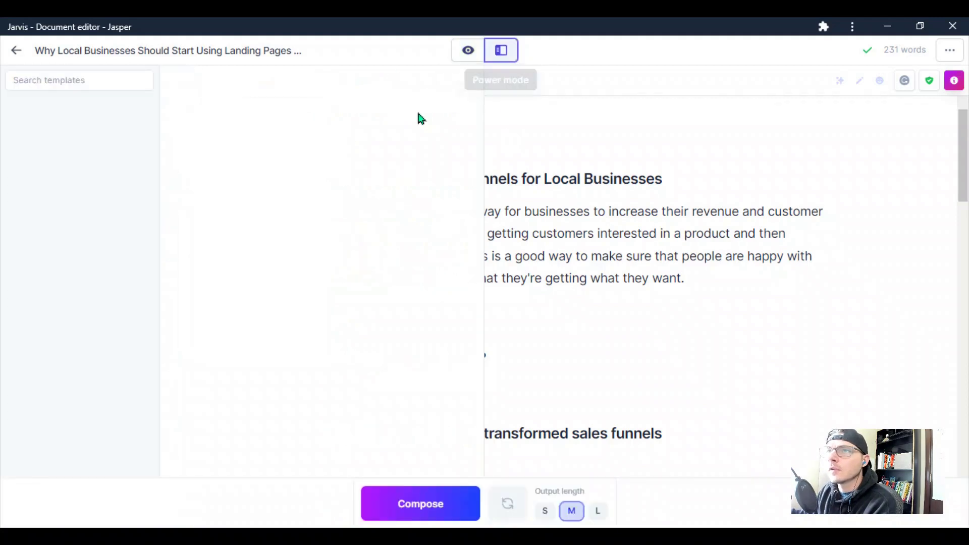
scroll(96, 374, "down", 5)
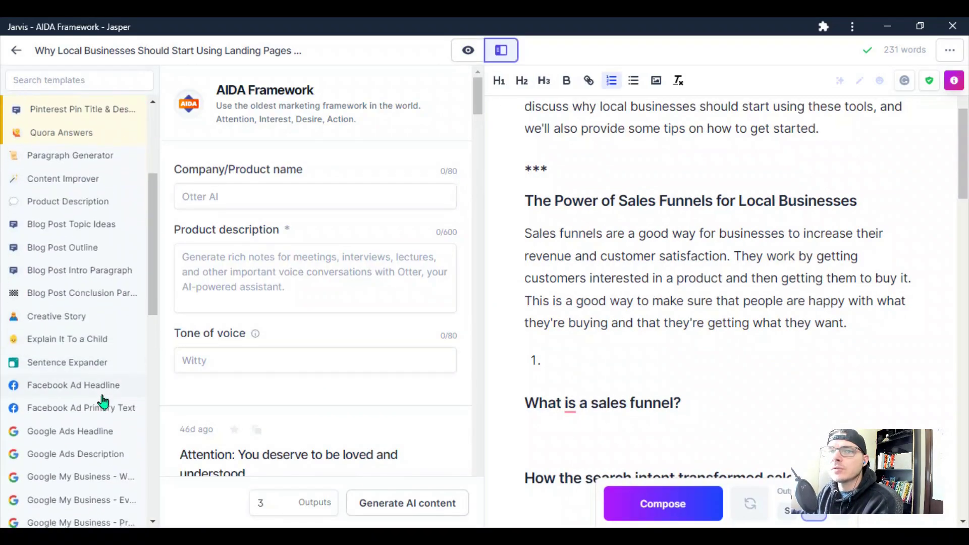
scroll(70, 302, "down", 7)
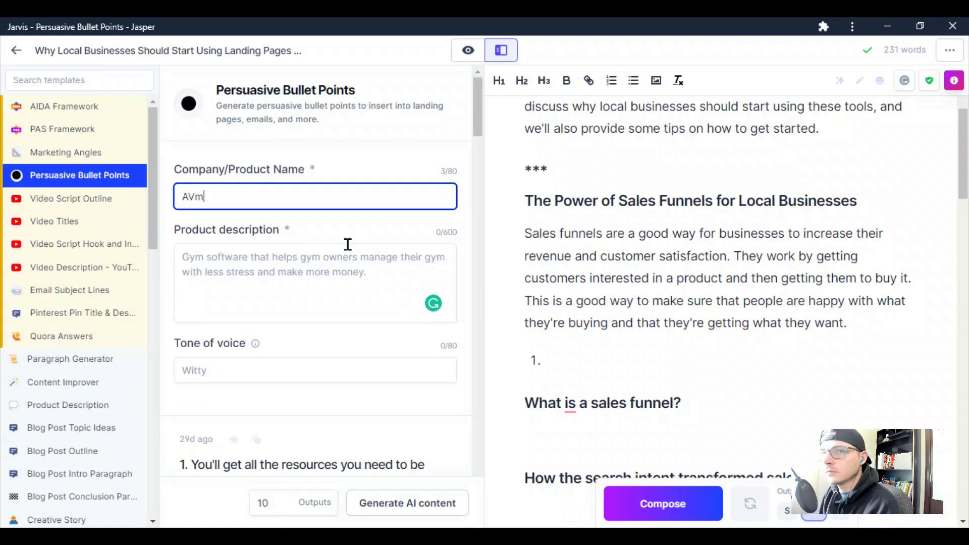
- Generate persuasive bullet points from the product description 'explain why local business should use landing pages in their marketing'
left_click(220, 259)
type("explain why local business sh")
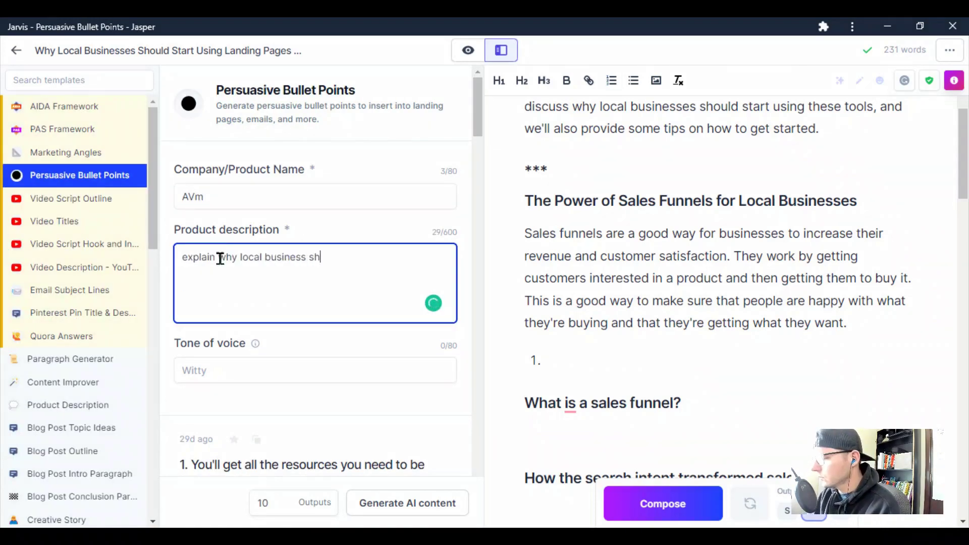
type("ould use landing pages in their marketing")
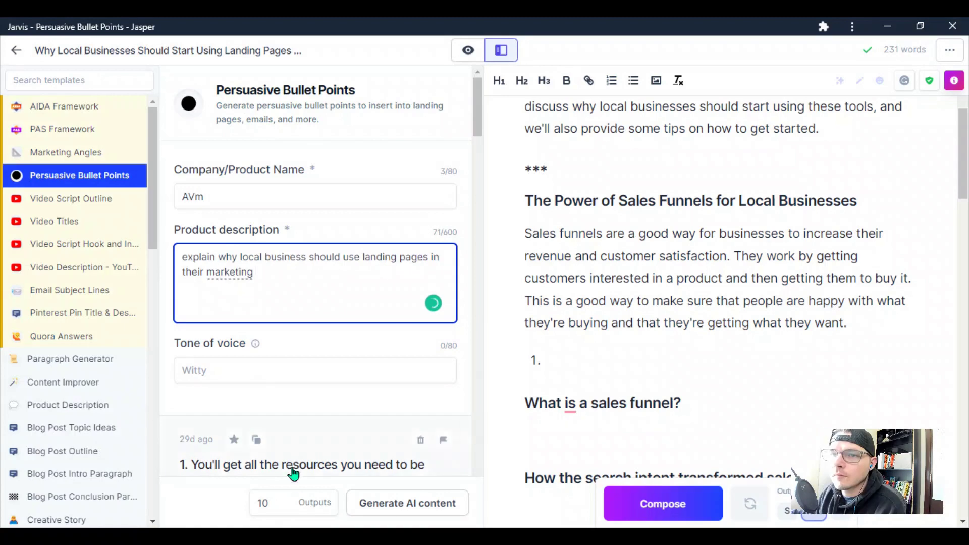
left_click(396, 502)
scroll(297, 373, "down", 5)
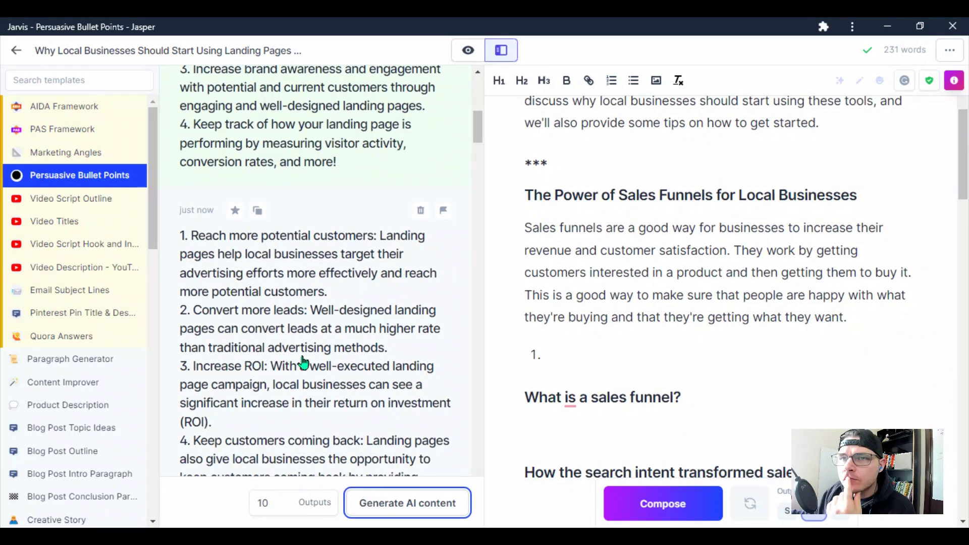
- Copy the generated output starting with 'Reach more potential customers' and insert it as a bulleted list below the section's paragraph
scroll(423, 279, "down", 2)
left_click(303, 281)
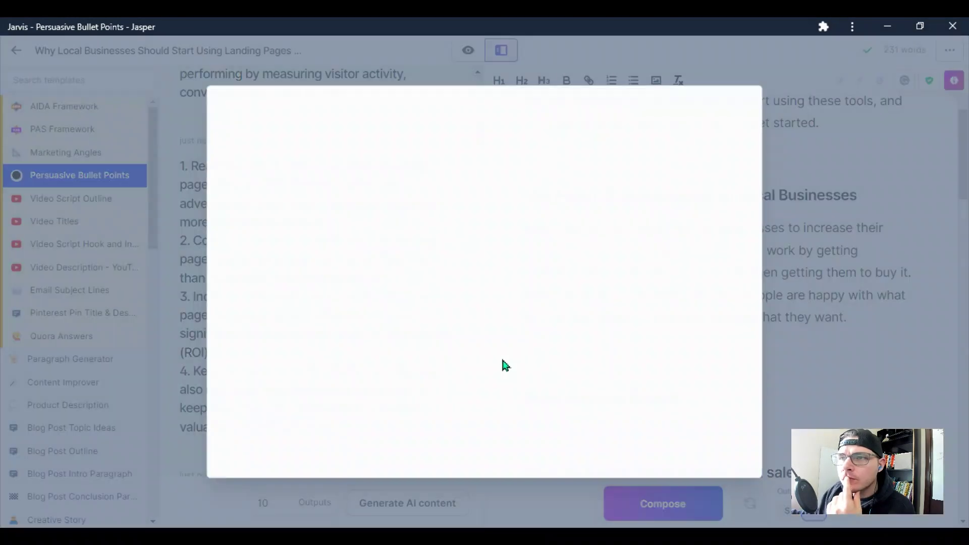
left_click(686, 103)
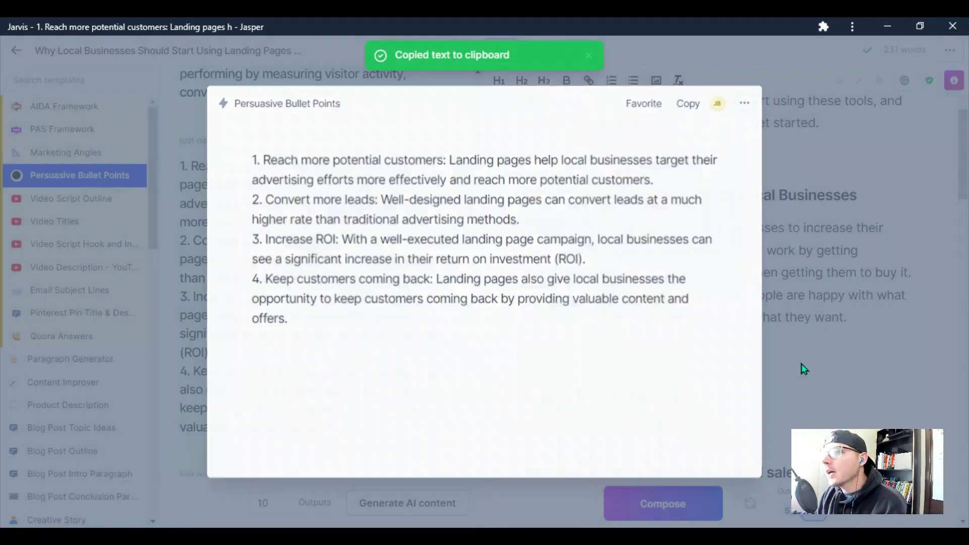
left_click(801, 363)
left_click(599, 345)
key("ctrl+v")
left_click_drag(521, 244, 746, 308)
key("ctrl+shift+8")
scroll(650, 257, "up", 5)
left_click(557, 319)
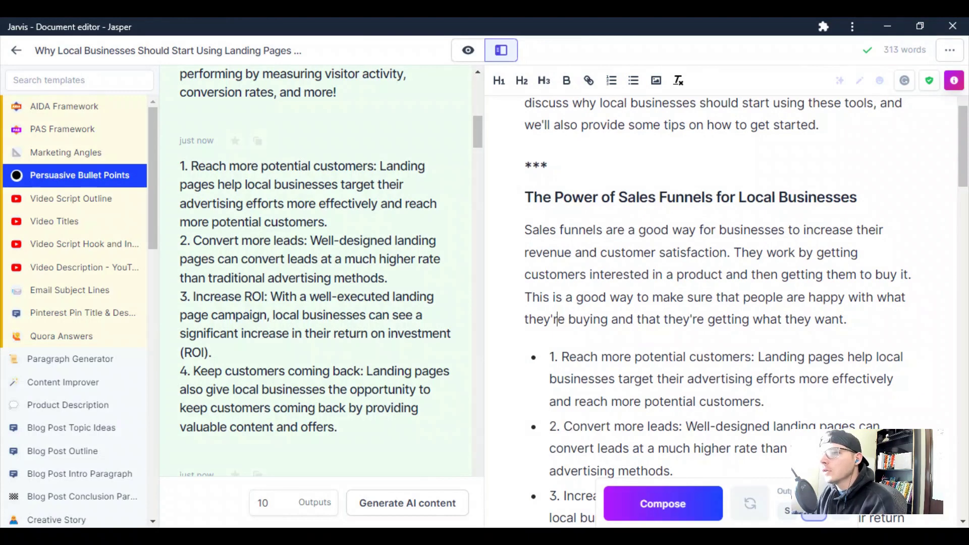
- Switch to Frase and review the AI draft written so far
left_click(534, 469)
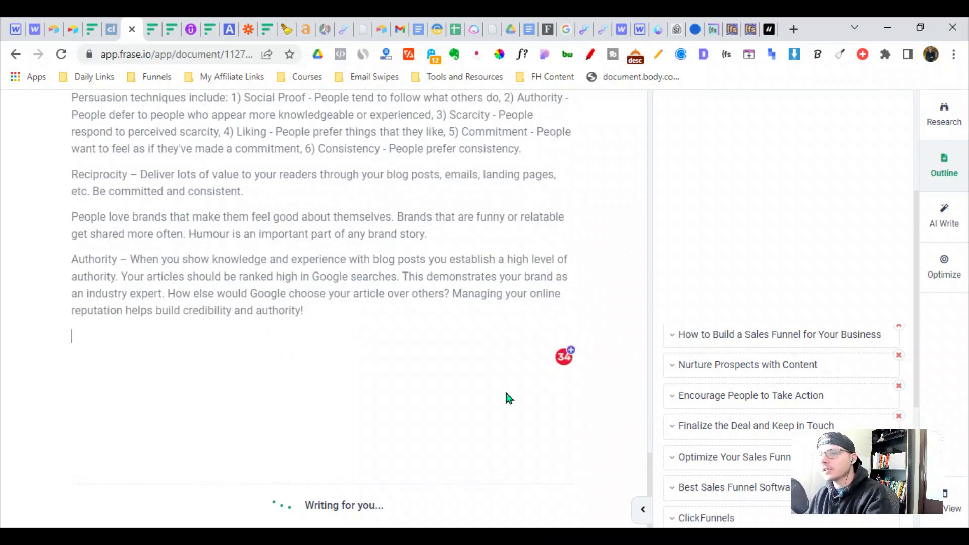
scroll(259, 389, "up", 20)
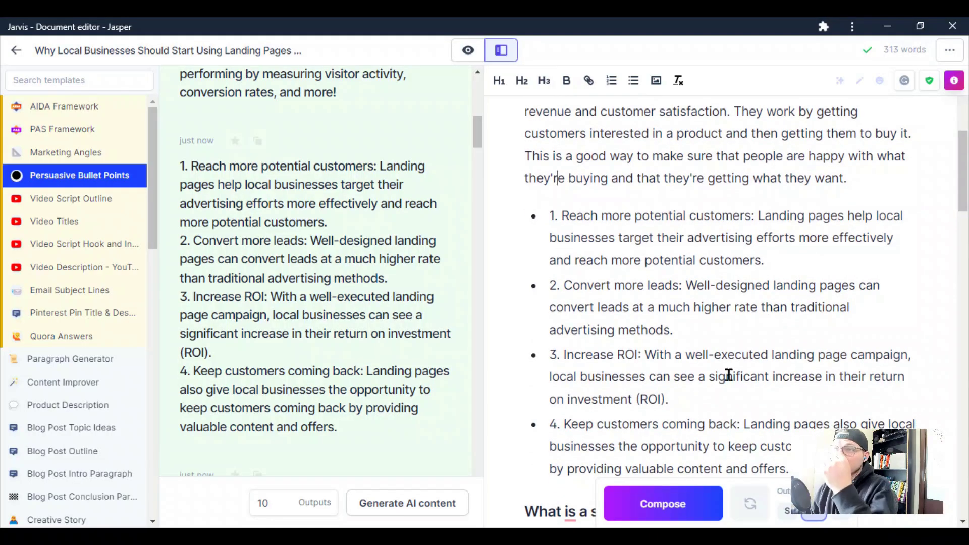
- Return to Jasper, try to generate text beneath 'What is a sales funnel?', and switch the editor to Focus mode
scroll(722, 373, "down", 4)
left_click(681, 331)
key("ctrl+Return")
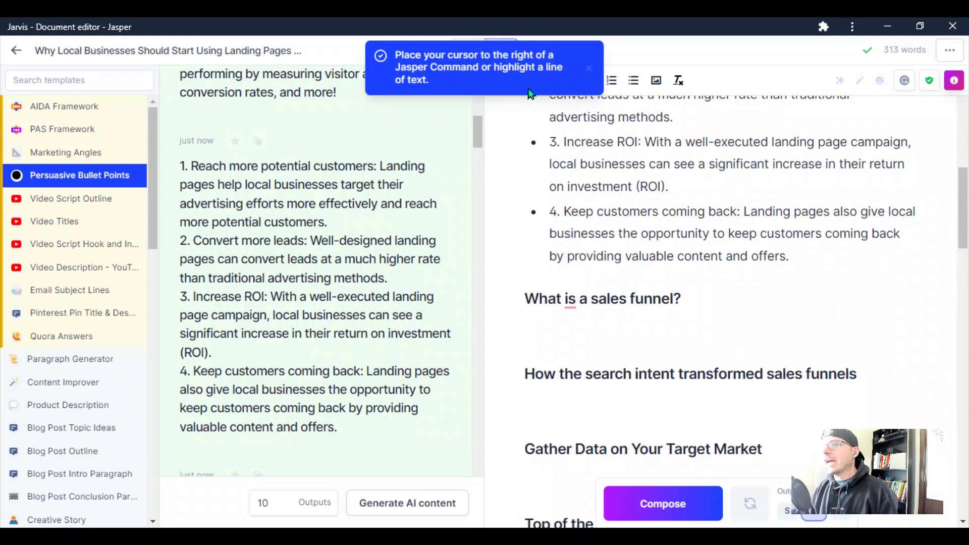
left_click(473, 51)
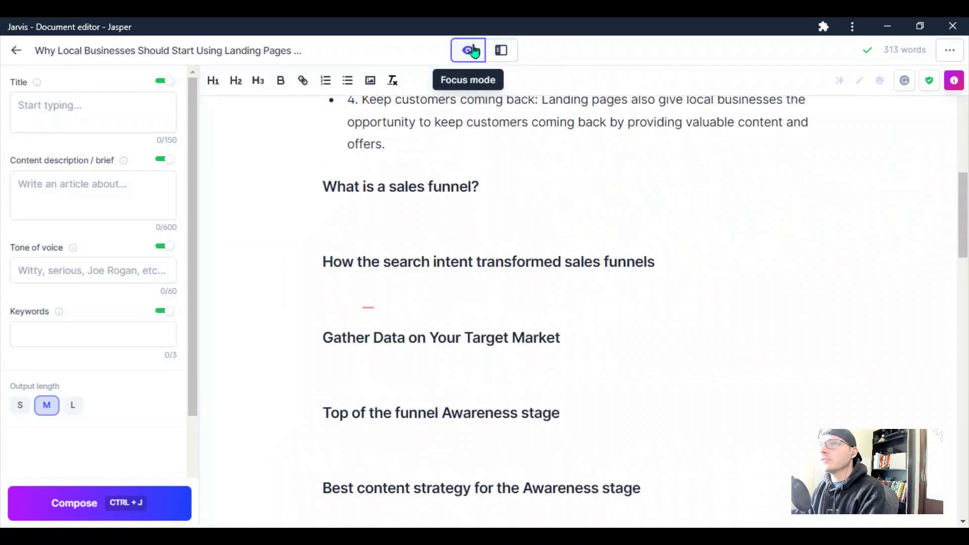
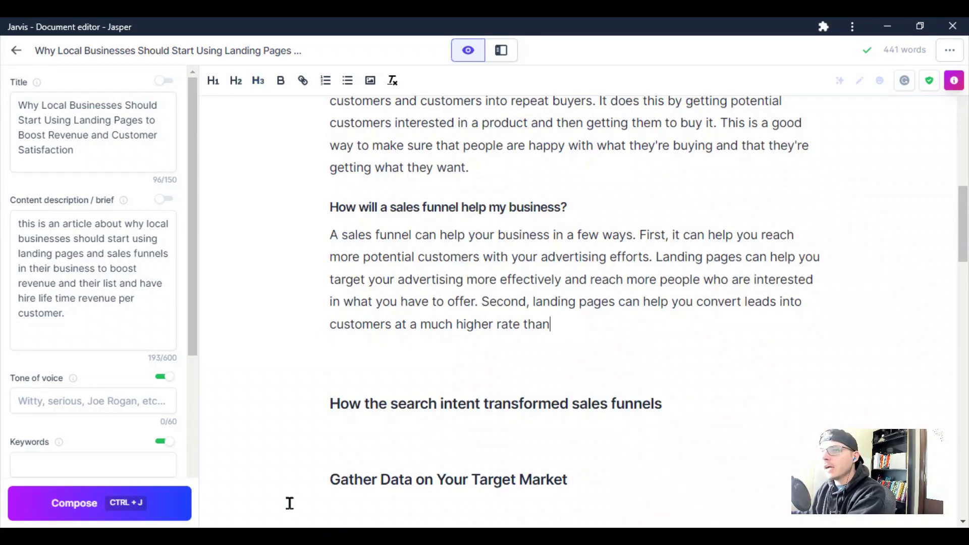
- Compose more text on how a sales funnel helps a local business, then remove the unfinished 'If you're not sure' paragraph and extra blank lines
left_click(169, 505)
scroll(446, 379, "up", 3)
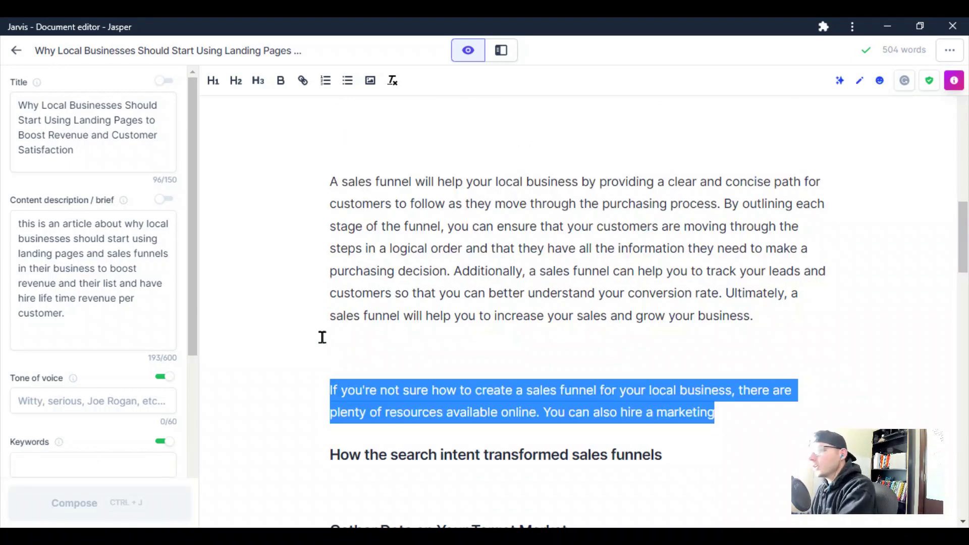
key("BackSpace")
key("BackSpace")
scroll(353, 227, "up", 5)
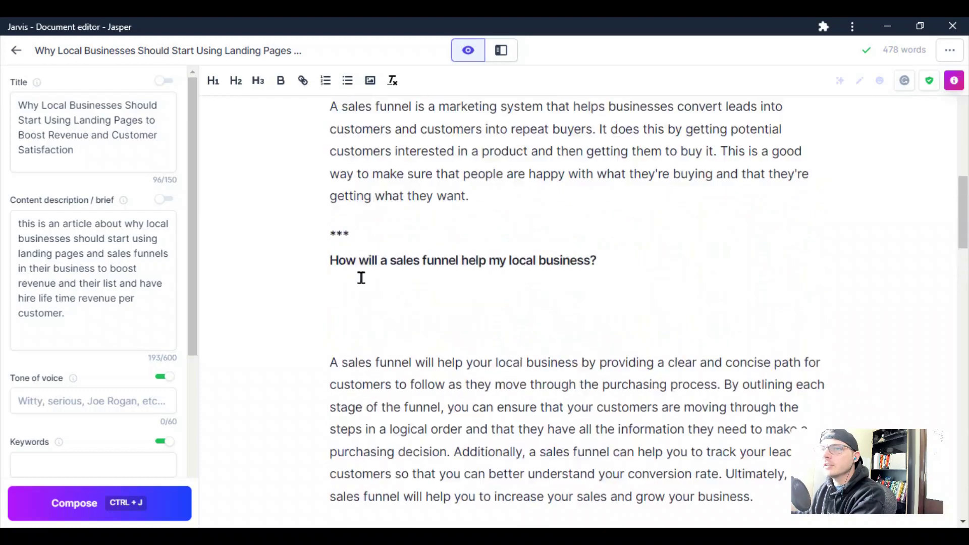
left_click(355, 404)
key("BackSpace")
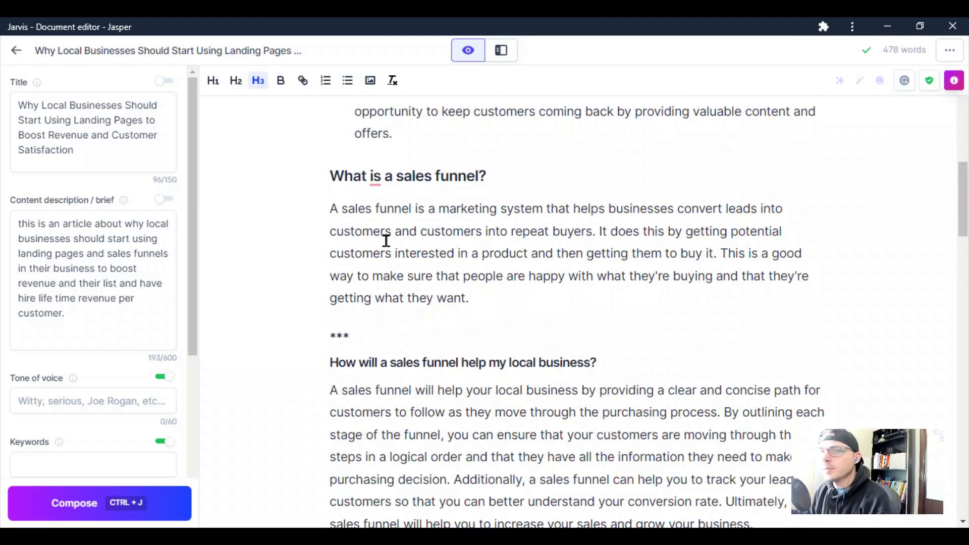
- Insert a *** line above 'How the search intent transformed sales funnels' and compose the section's text beneath it, extending it once
scroll(493, 313, "down", 7)
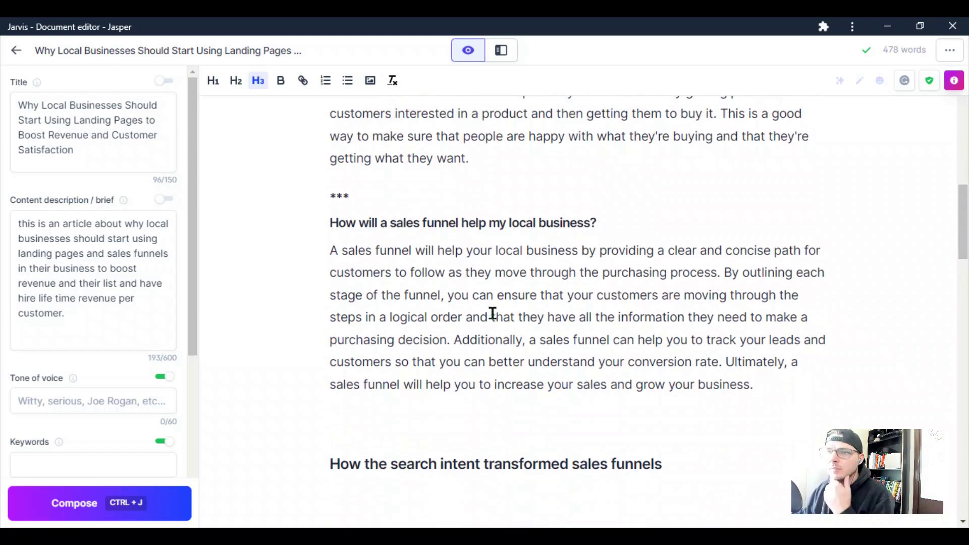
left_click(356, 252)
type("***")
key("Return")
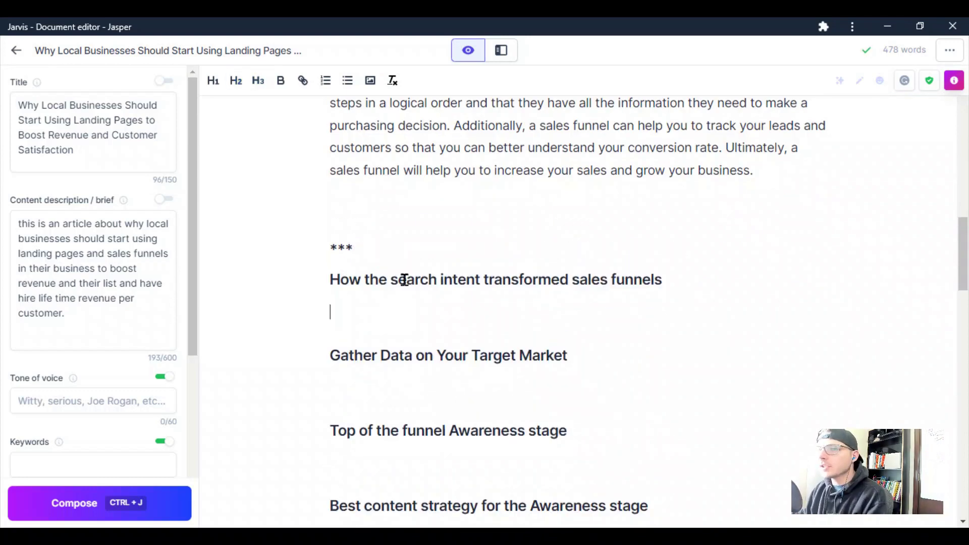
left_click(160, 504)
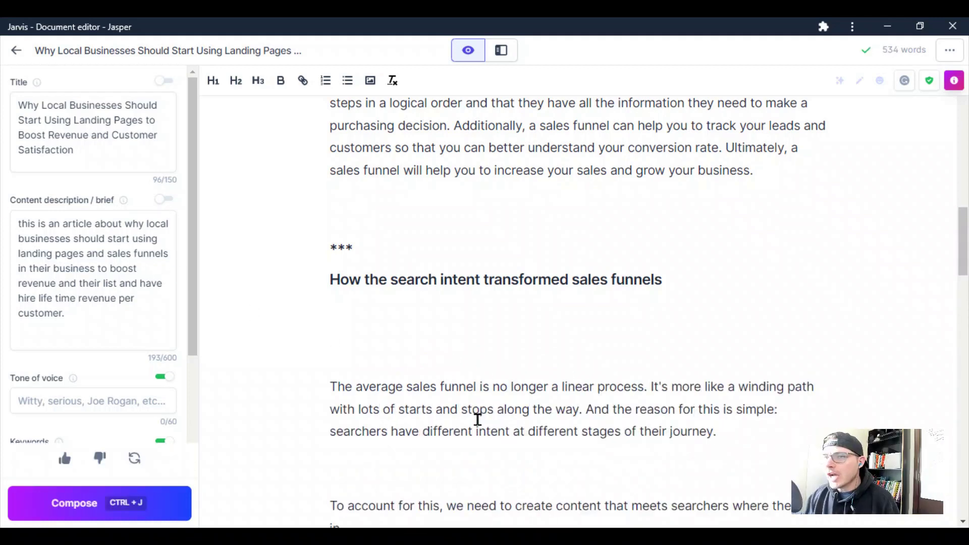
scroll(406, 408, "down", 3)
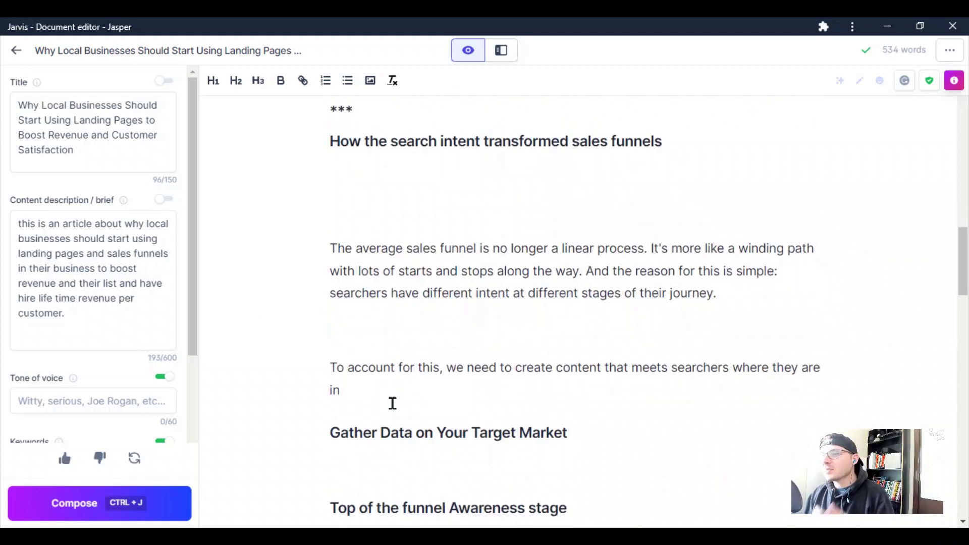
left_click(162, 504)
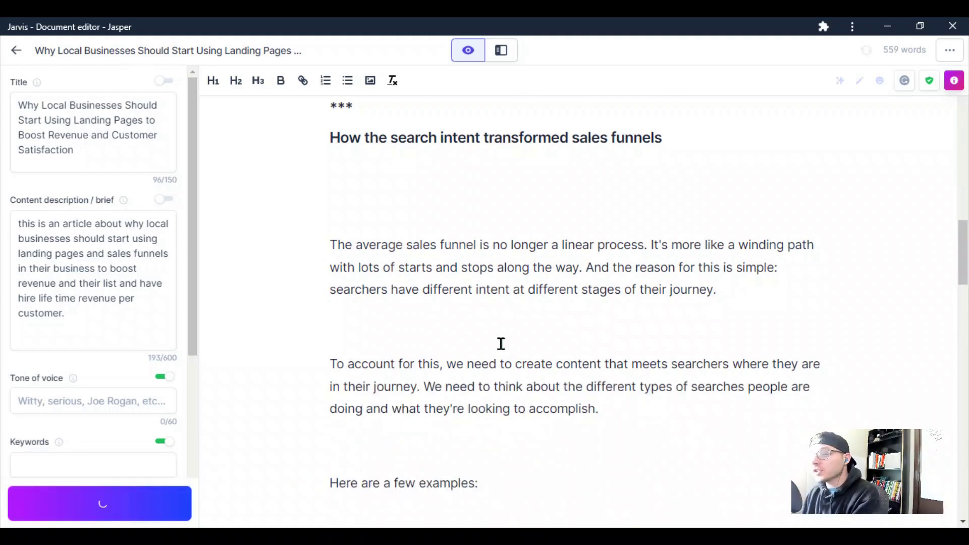
- Remove the extra blank lines beneath the 'How the search intent transformed sales funnels' heading and above the 'best laptop' example
scroll(456, 387, "down", 3)
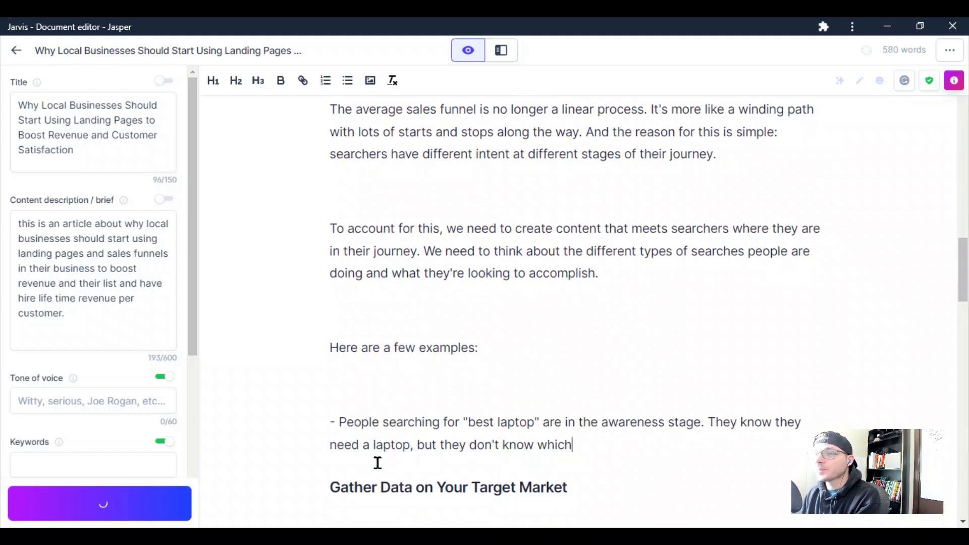
scroll(411, 450, "up", 3)
scroll(369, 448, "down", 4)
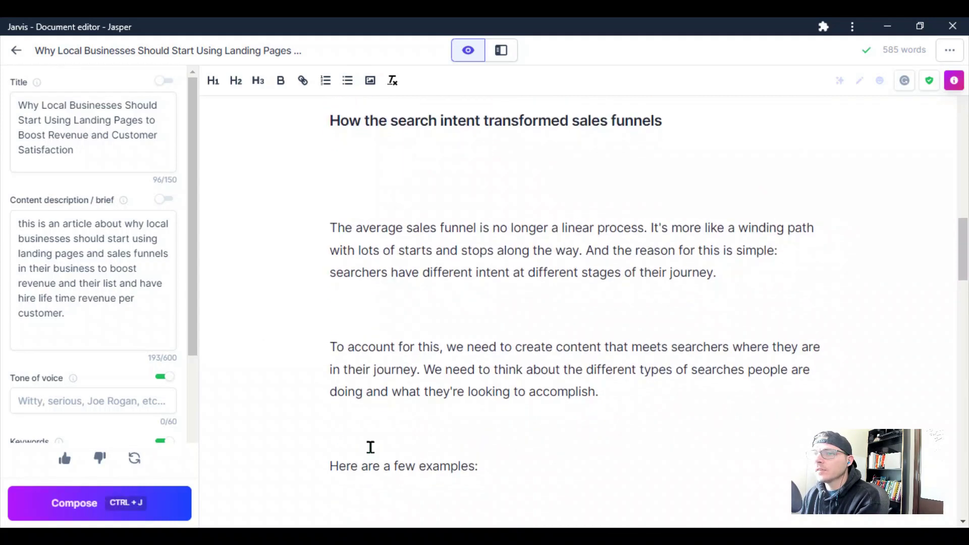
scroll(378, 356, "up", 9)
scroll(430, 426, "down", 3)
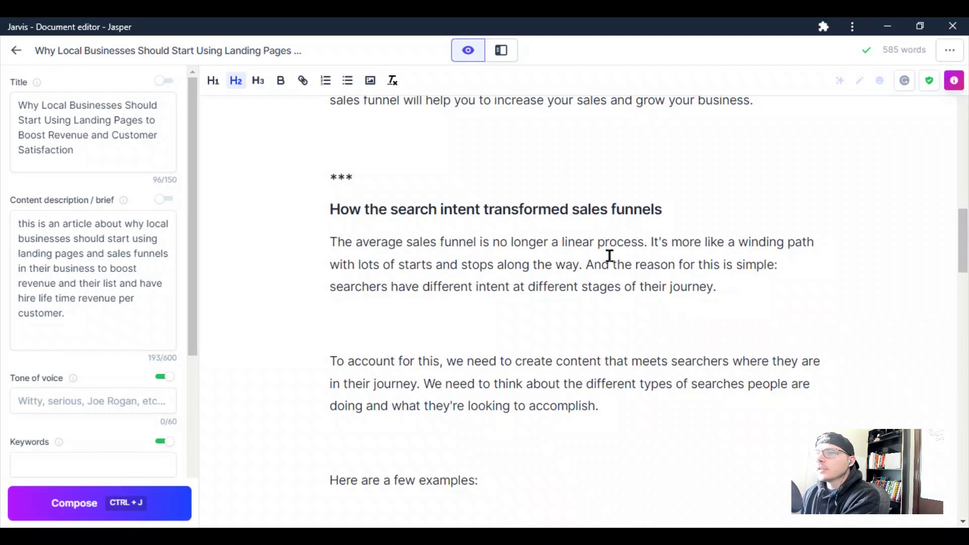
left_click(353, 328)
scroll(441, 403, "down", 5)
left_click(324, 266)
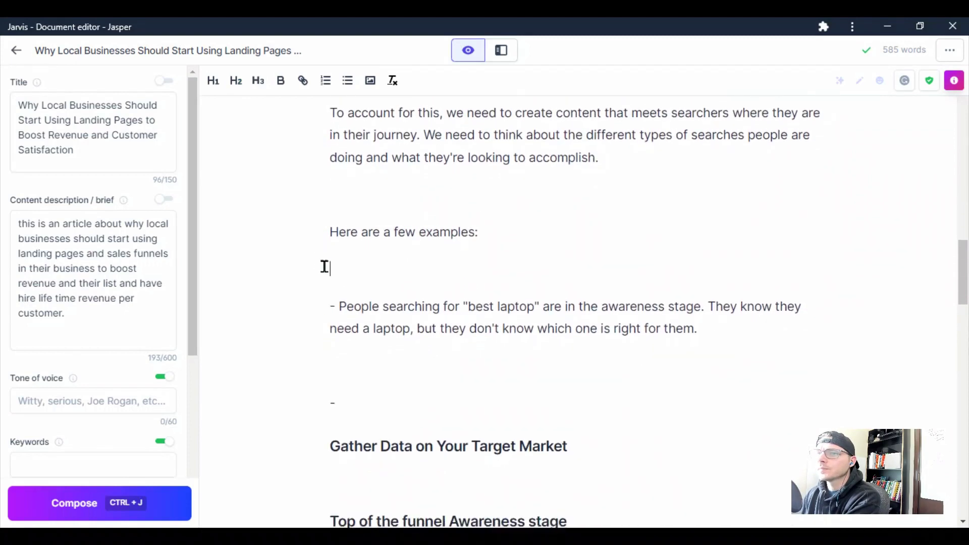
key("BackSpace")
- Compose more text after the 'best laptop' example, extending the section three times
left_click(719, 297)
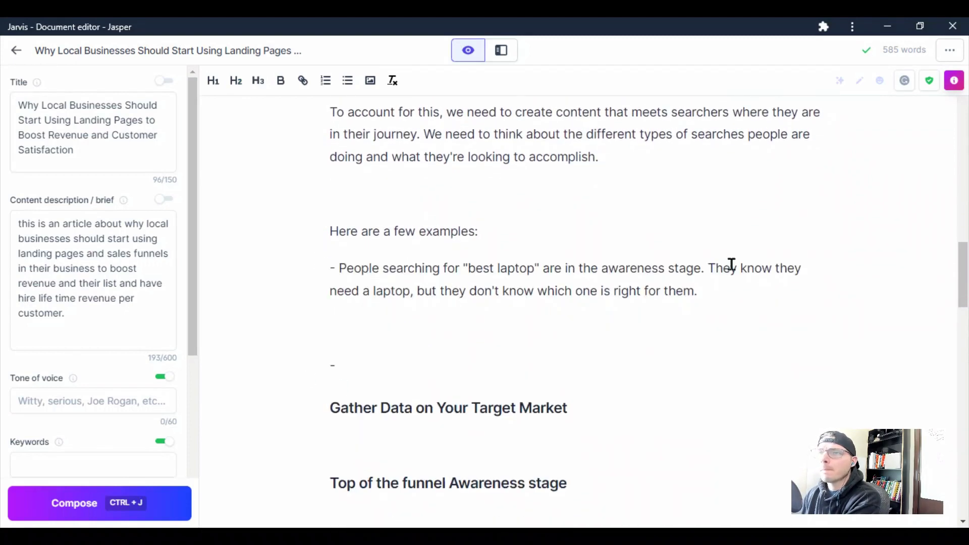
left_click(143, 507)
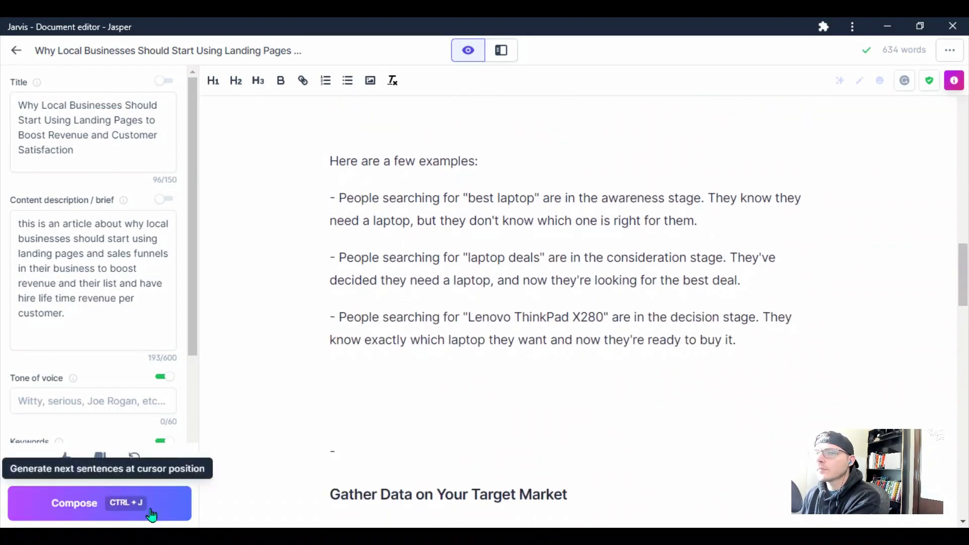
left_click(151, 504)
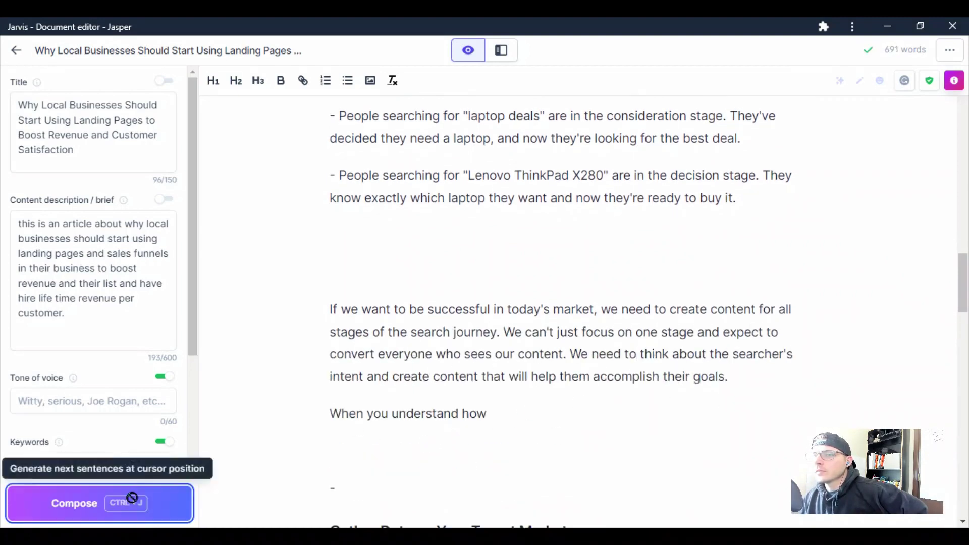
left_click(130, 499)
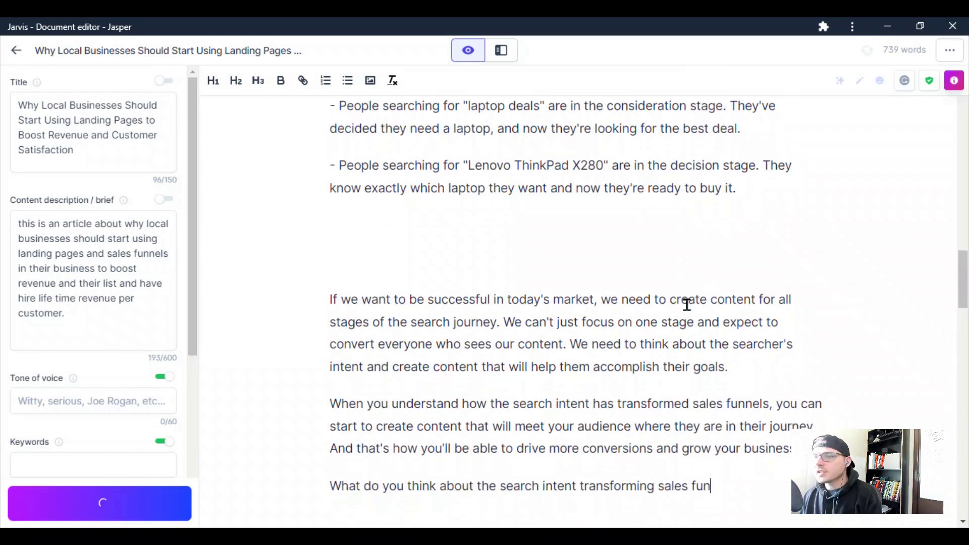
- Delete the section's unfinished closing question, stray dash and blank lines, and turn 'Here are a few examples:' into a subheading
left_click_drag(328, 292, 396, 454)
key("Delete")
scroll(398, 270, "up", 5)
scroll(383, 277, "down", 2)
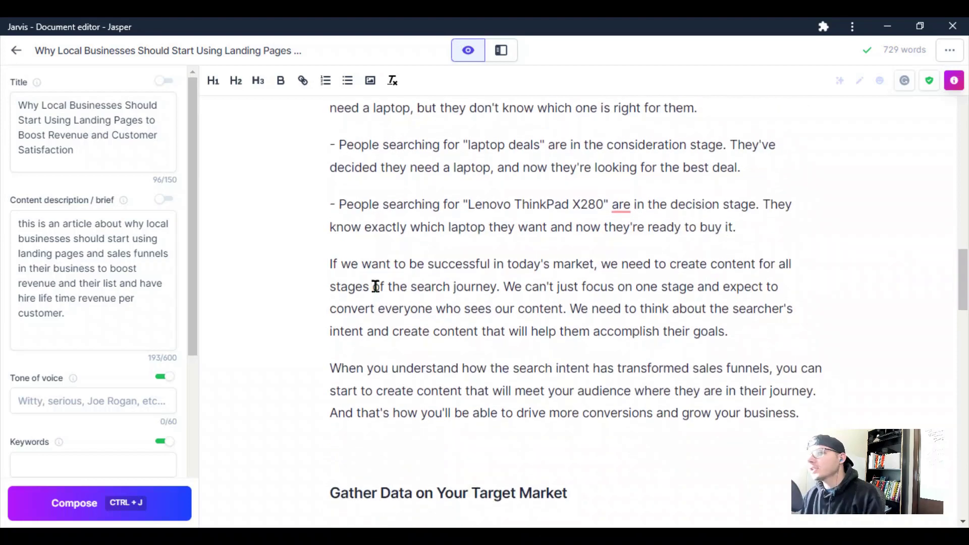
scroll(386, 270, "up", 6)
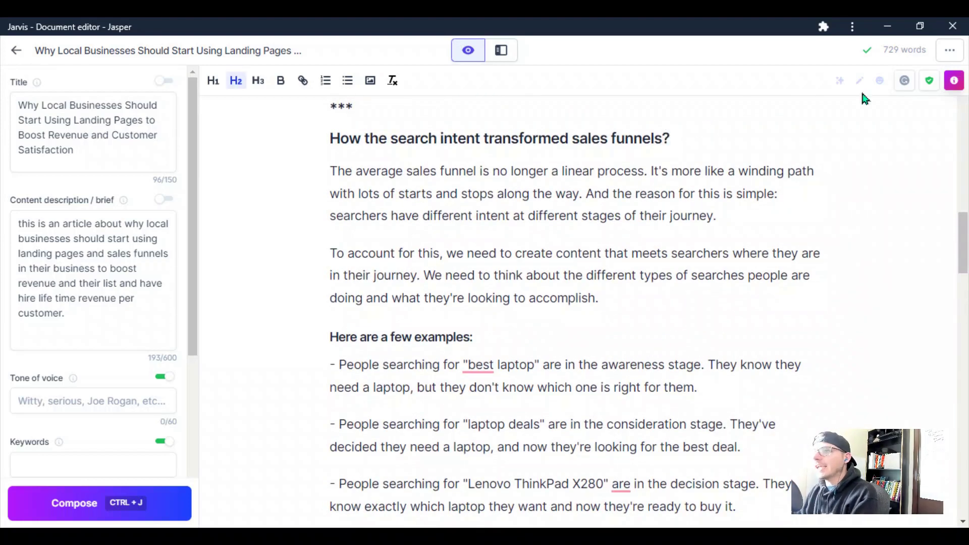
- Retitle the next heading 'Why Should You Gather Data on Your Target Market?' with *** above it, and compose its text
scroll(554, 342, "down", 8)
left_click(392, 361)
key("ctrl+j")
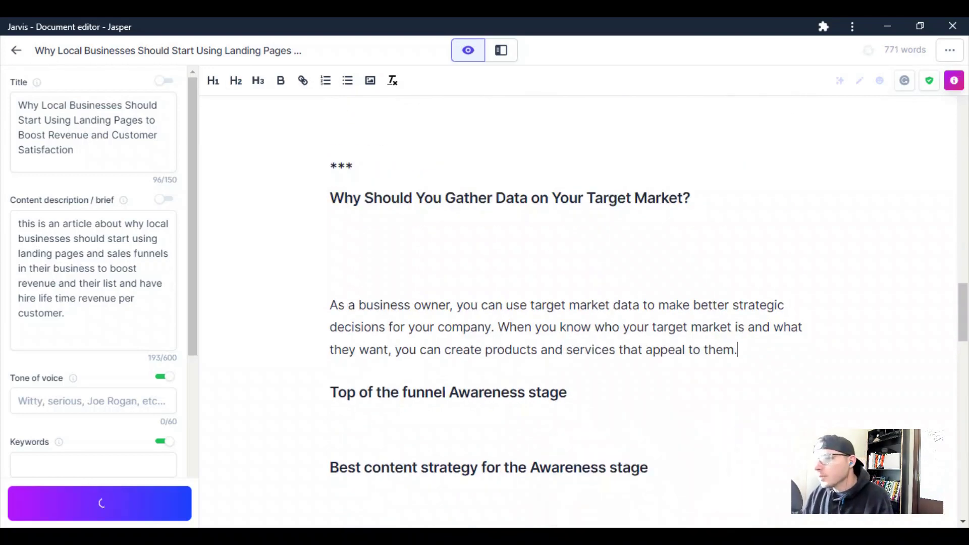
- Switch to Frase and correct 'wideest' to 'widest' in the draft's 'Reengage lost prospects' section
left_click(542, 469)
scroll(271, 350, "down", 2)
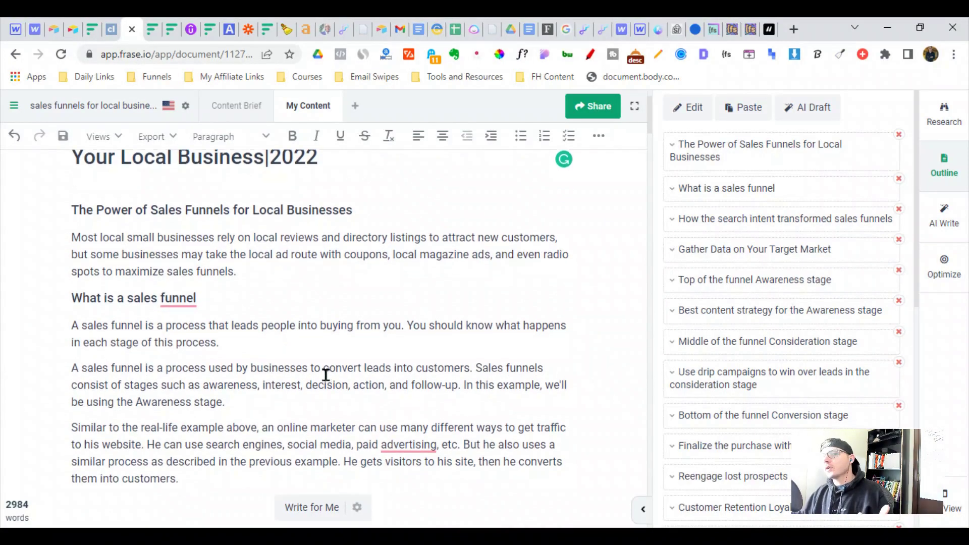
scroll(328, 374, "down", 4)
scroll(311, 266, "down", 10)
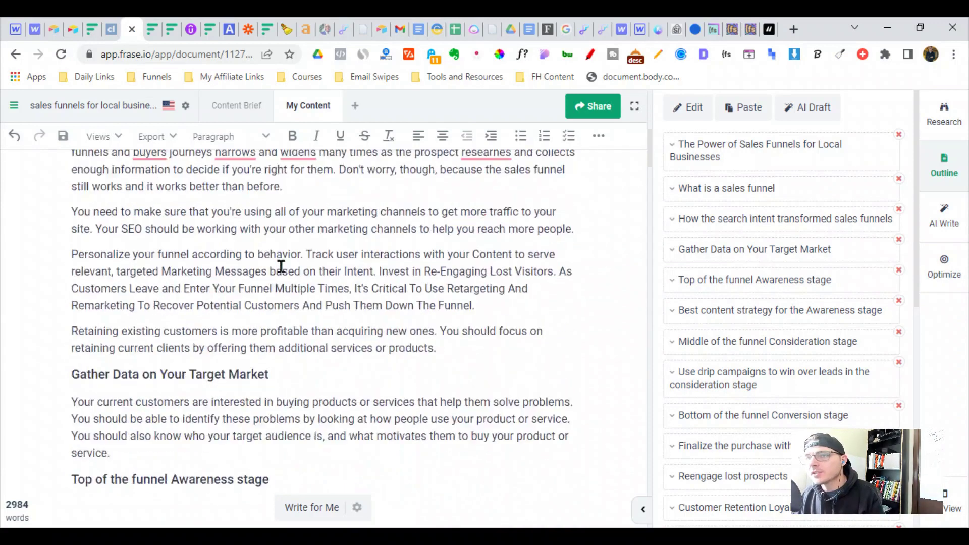
scroll(346, 378, "down", 15)
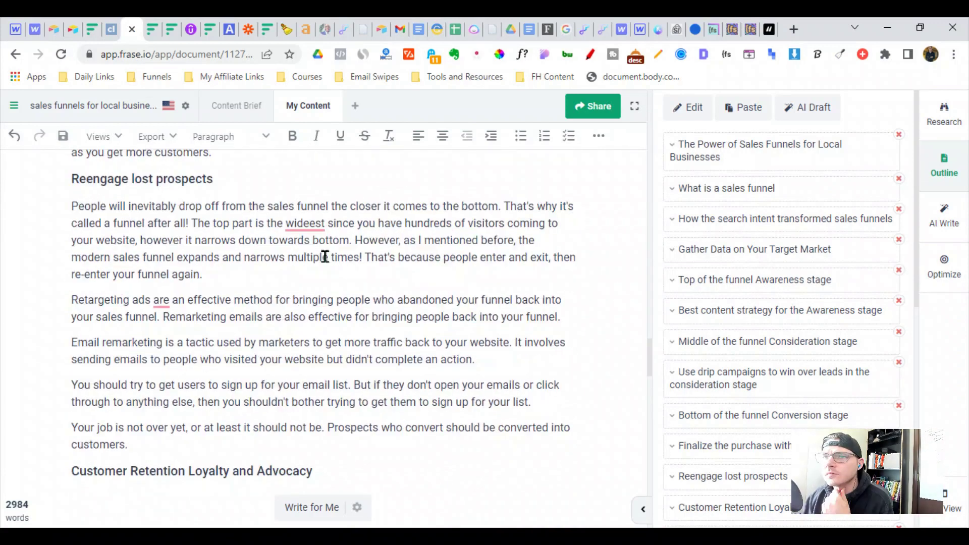
left_click(310, 224)
left_click(328, 259)
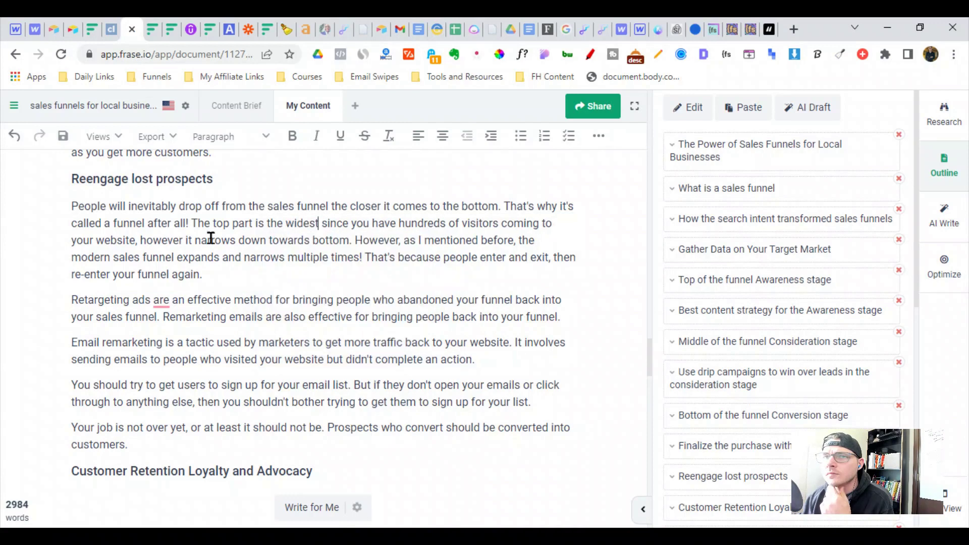
- Hyphenate 'Re-engage' in the lost prospects heading and 'follow-up' in the paragraph above 'Finalize the Deal and Keep in Touch'
scroll(146, 312, "down", 7)
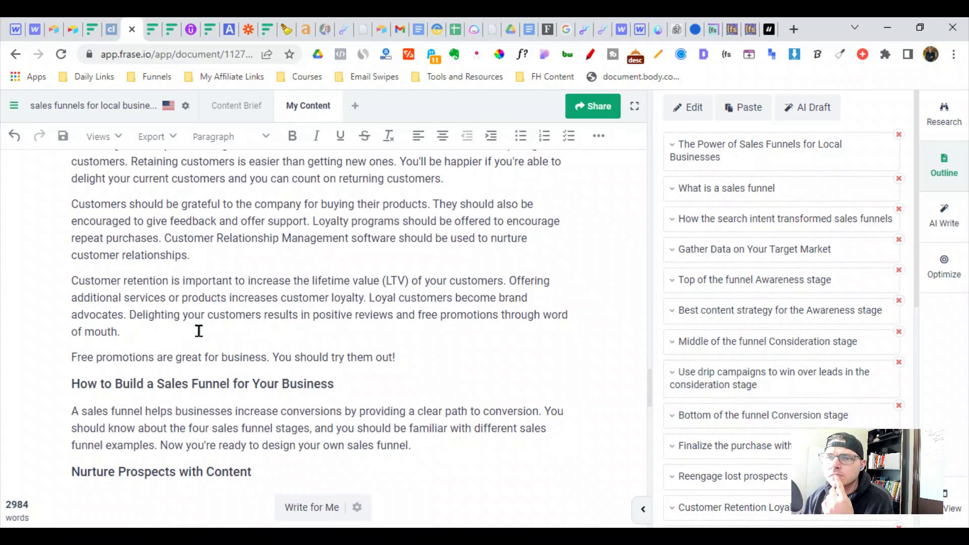
scroll(199, 329, "up", 9)
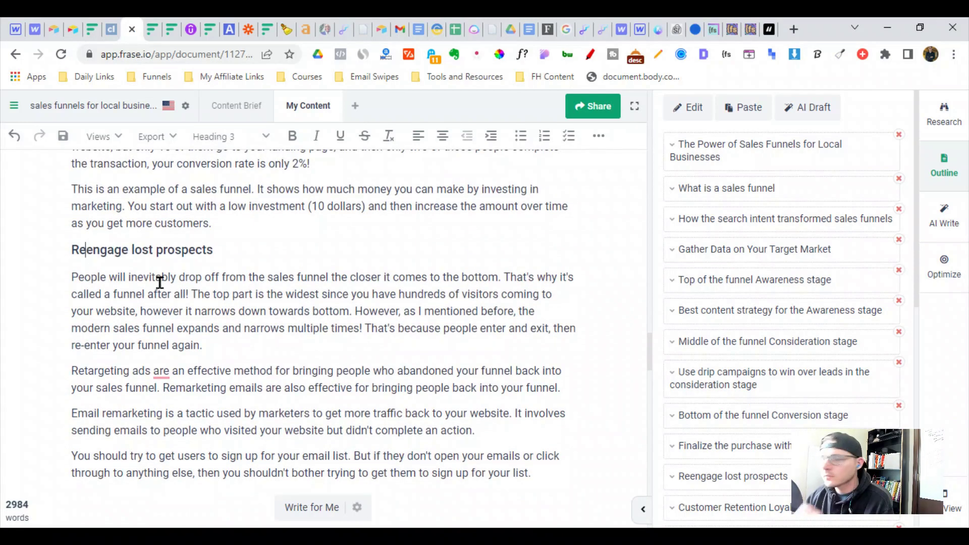
type("-")
scroll(197, 338, "down", 4)
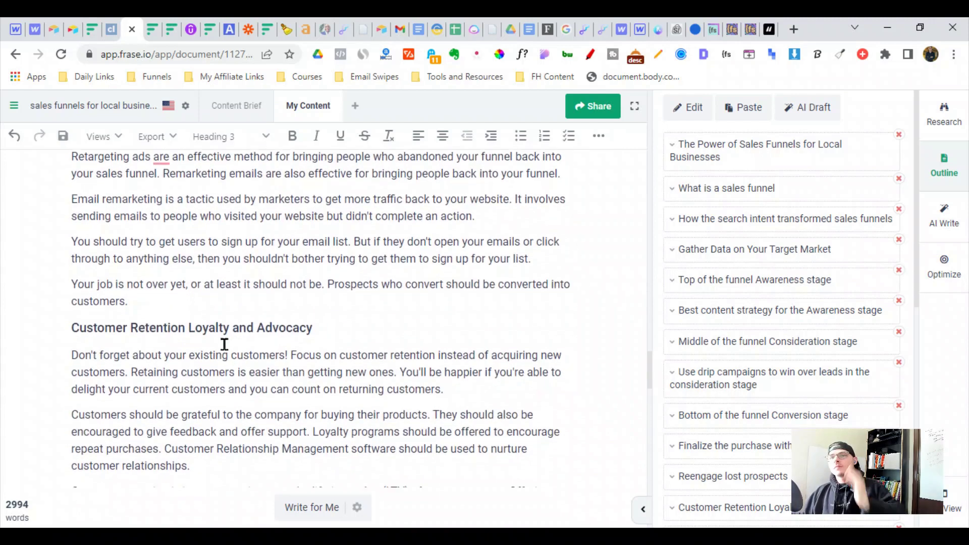
scroll(224, 344, "down", 12)
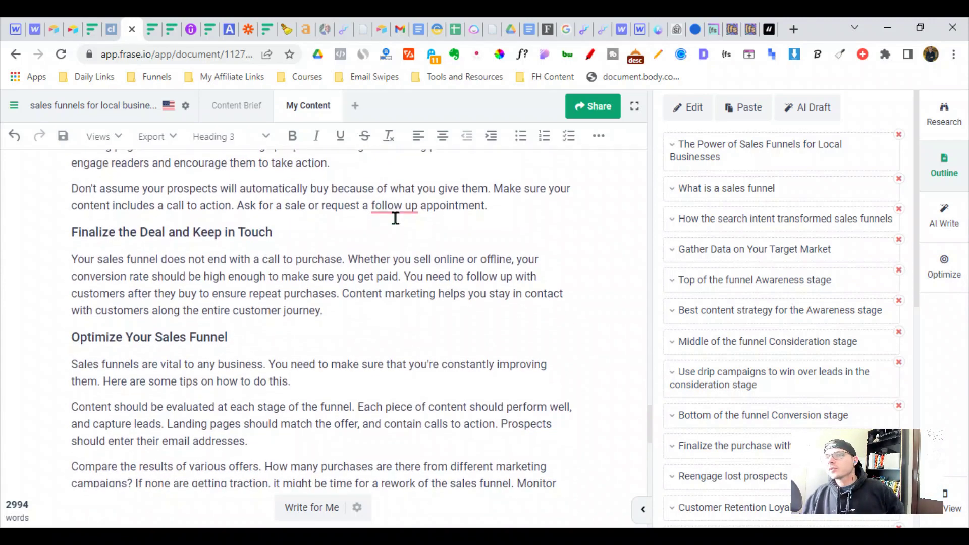
mouse_move(380, 205)
left_click(407, 239)
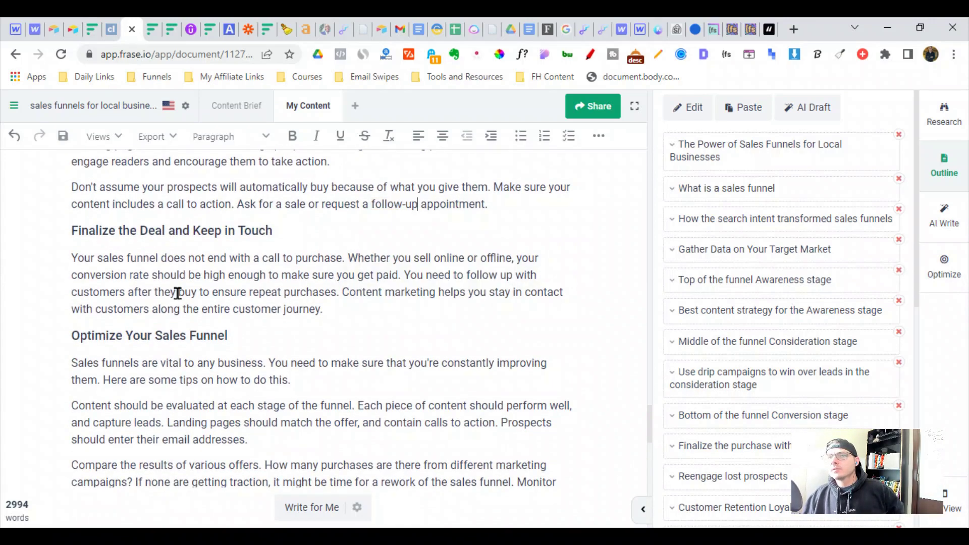
- Under 'Best Sales Funnel Software', correct 'funnells' to 'funnels' and start a new paragraph at 'The following five software programs'
scroll(202, 313, "down", 10)
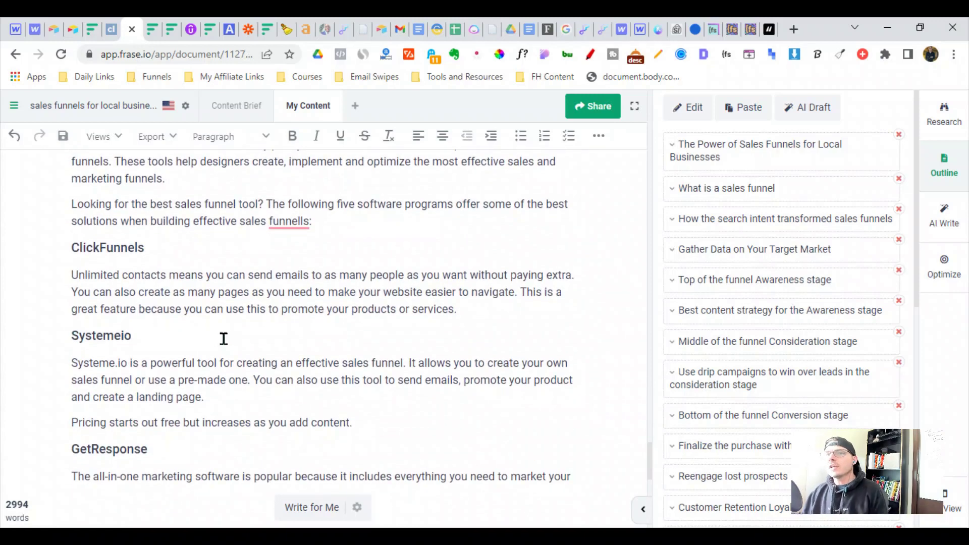
scroll(235, 241, "up", 2)
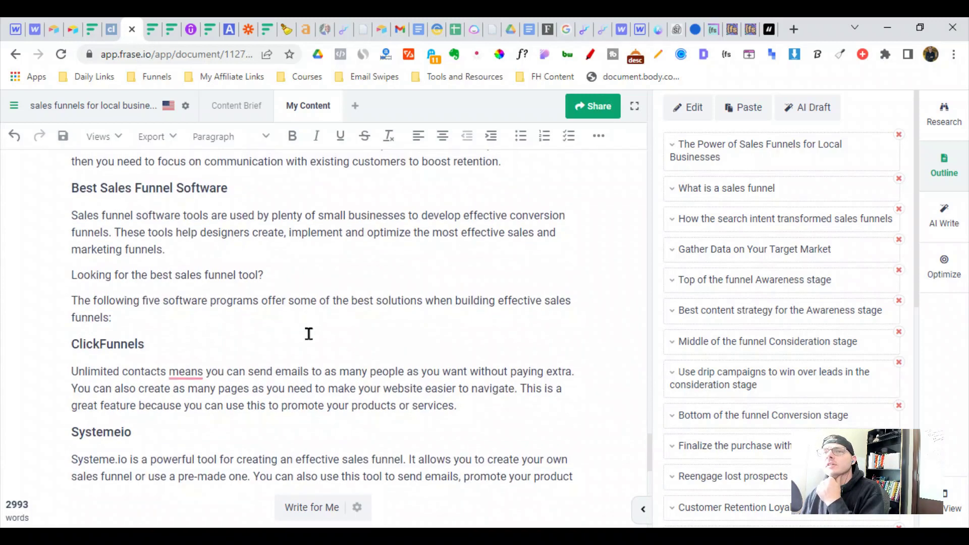
scroll(302, 324, "down", 4)
scroll(302, 323, "down", 10)
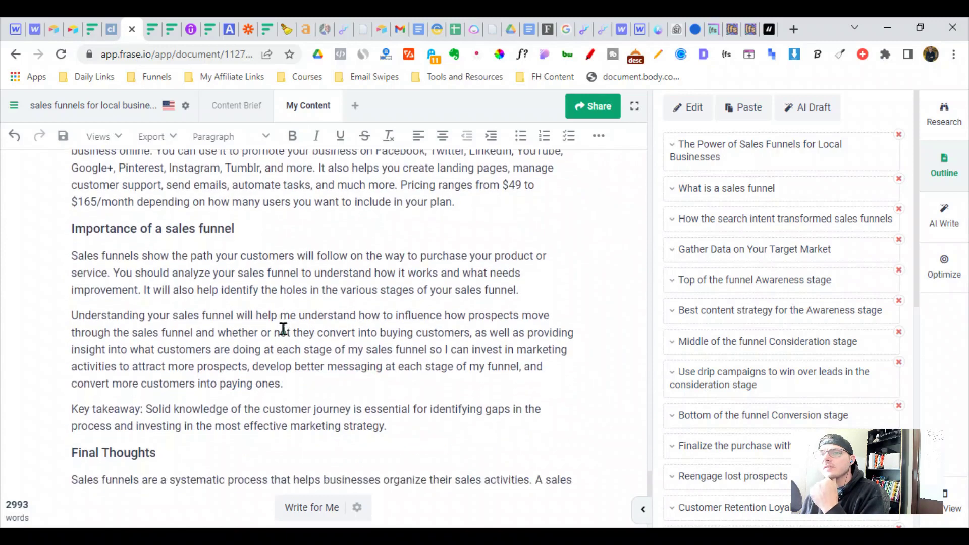
scroll(280, 324, "up", 6)
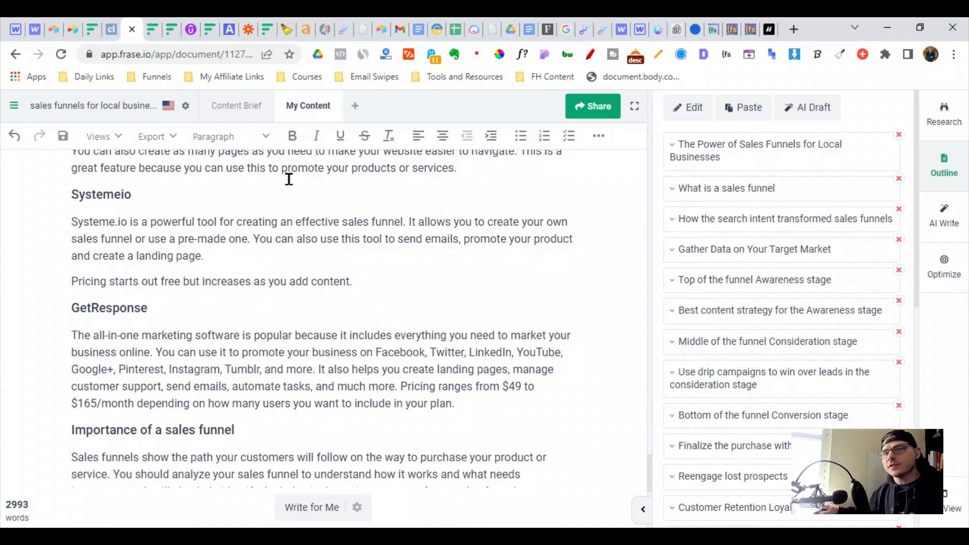
scroll(206, 415, "down", 3)
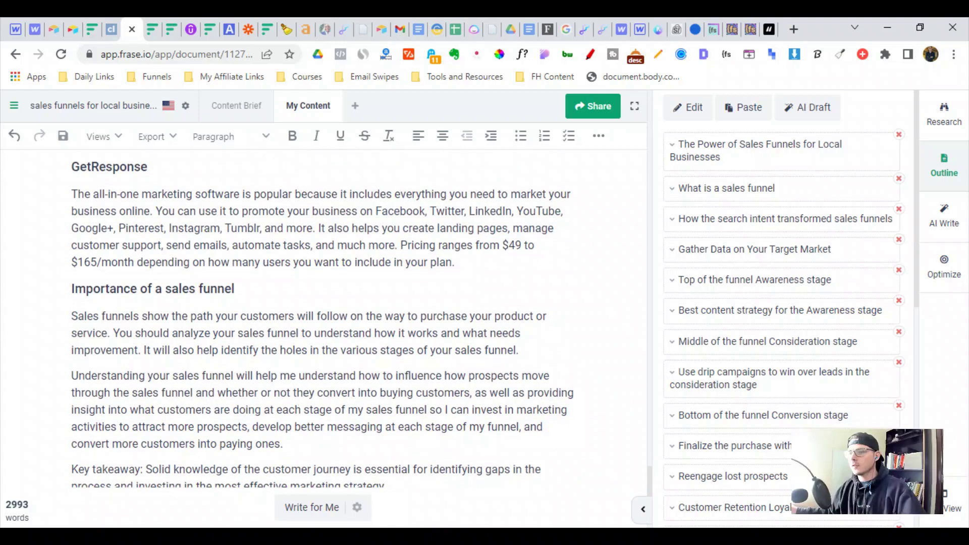
scroll(171, 265, "up", 15)
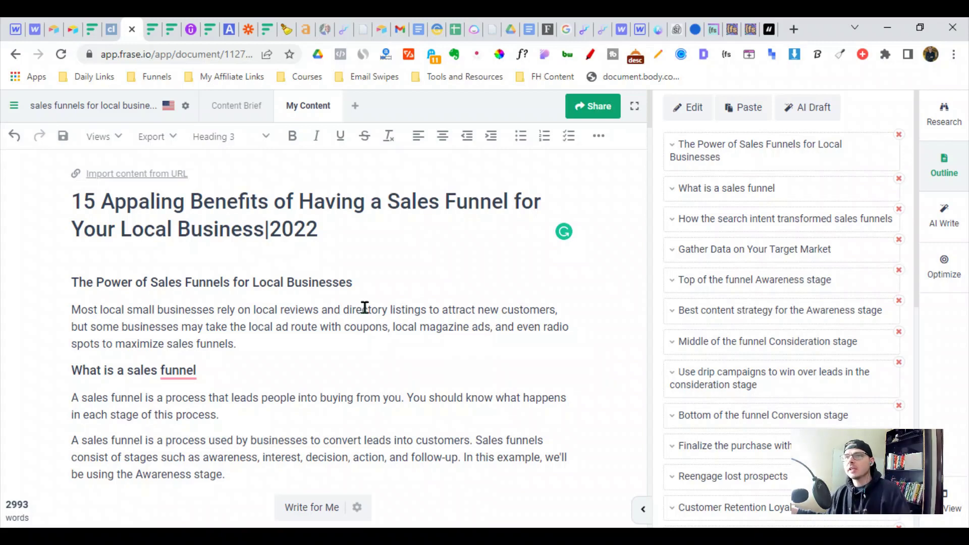
left_click(16, 29)
scroll(237, 151, "down", 3)
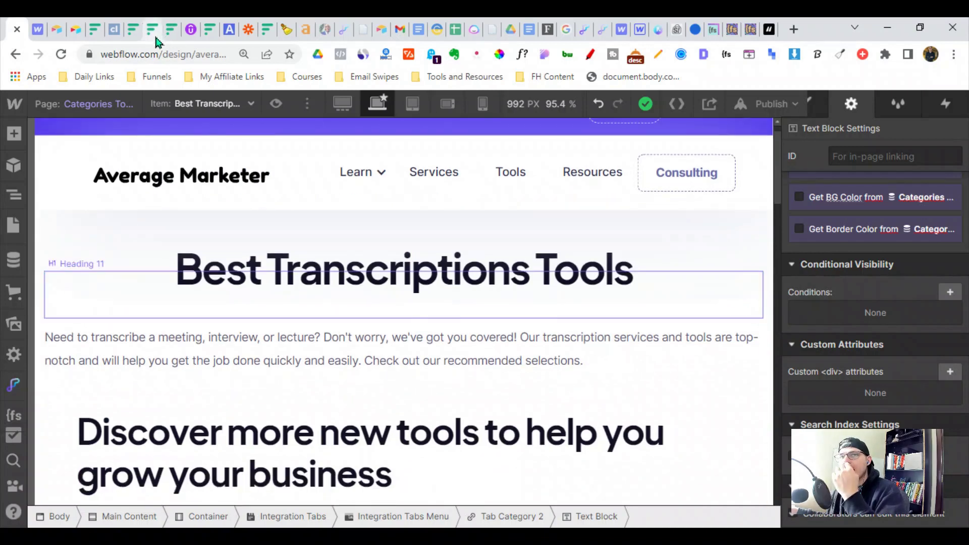
scroll(320, 299, "up", 3)
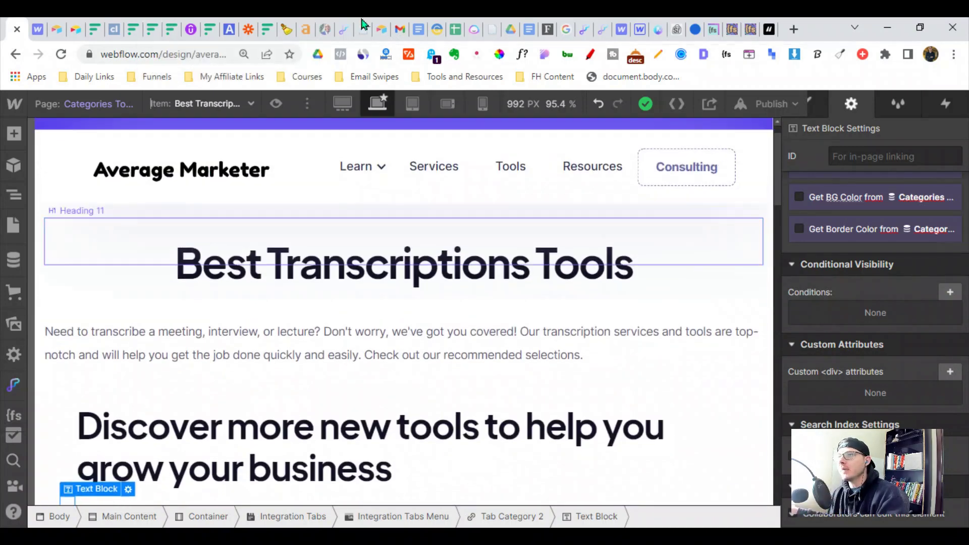
left_click(171, 29)
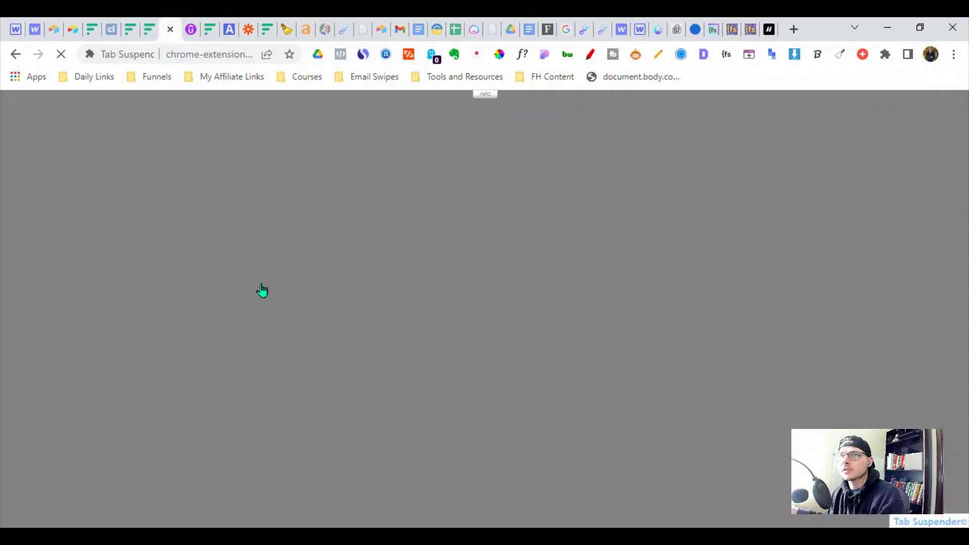
left_click(130, 32)
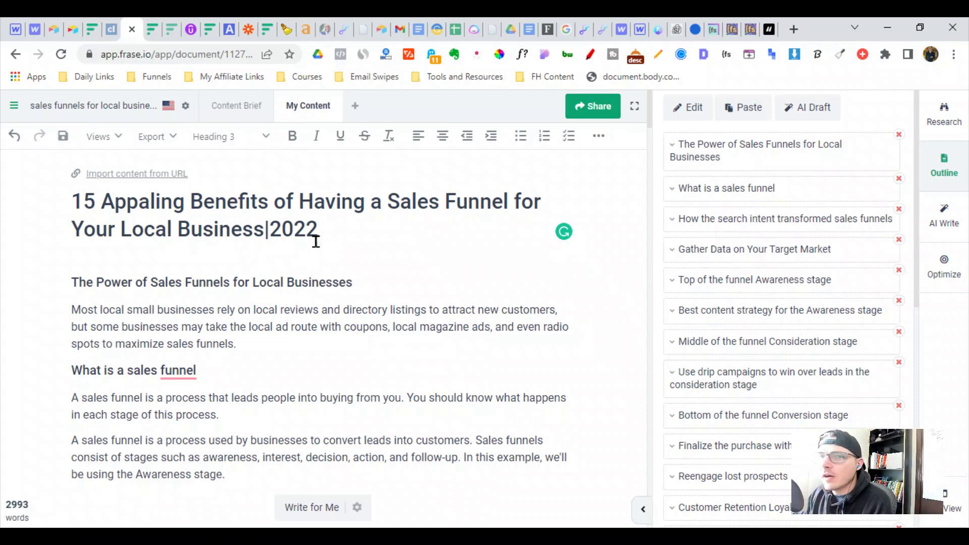
- Review the Frase draft through the Awareness stage, and return to Jasper to compose more text under 'Best content strategy for the Awareness stage'
scroll(247, 251, "down", 15)
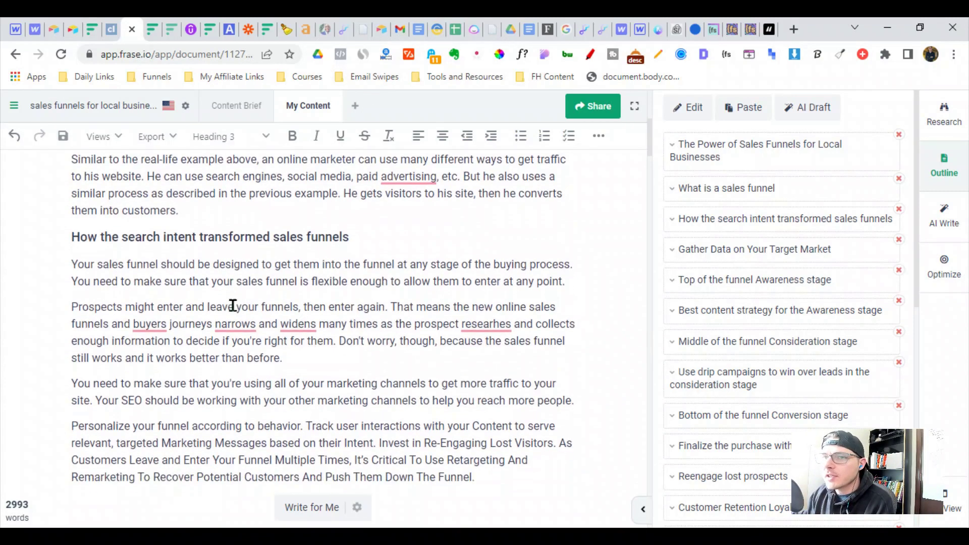
scroll(252, 310, "down", 15)
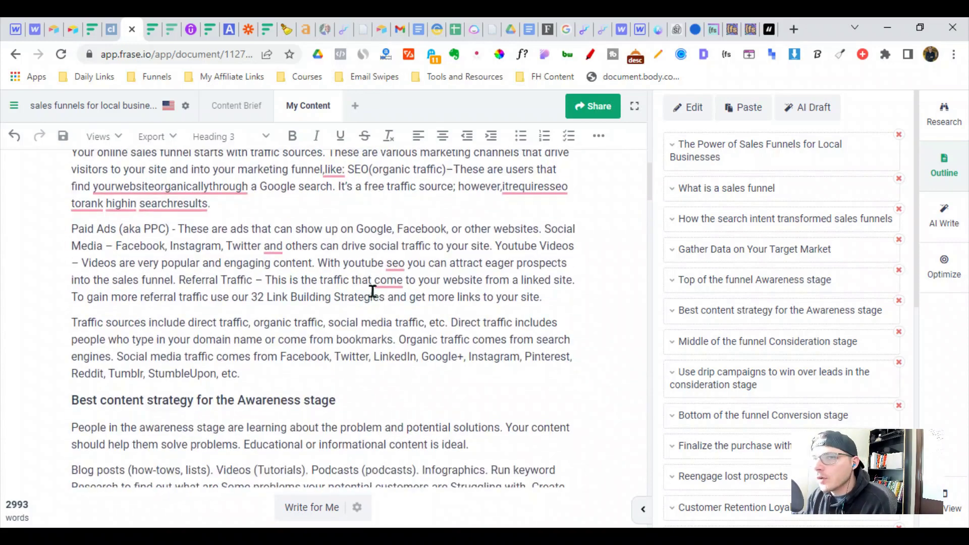
scroll(255, 356, "down", 5)
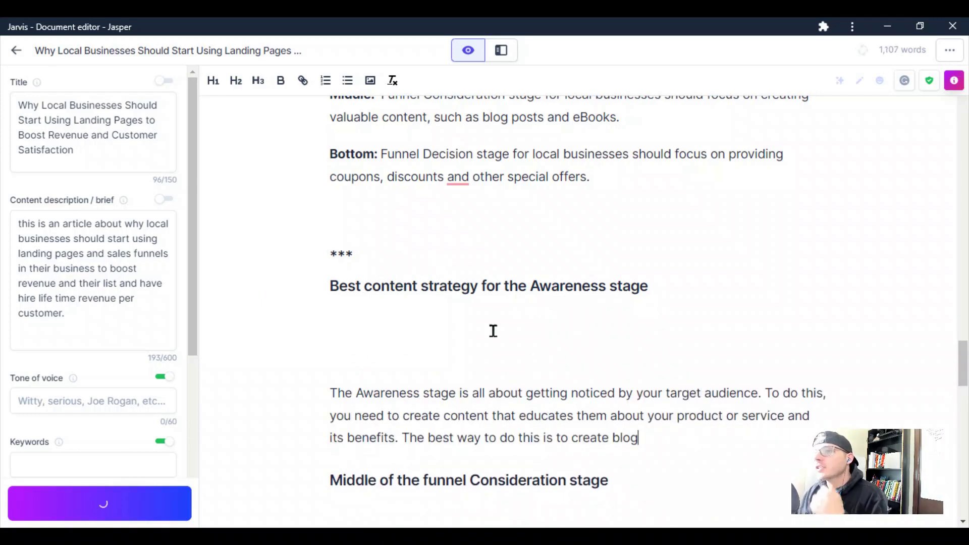
scroll(703, 389, "down", 1)
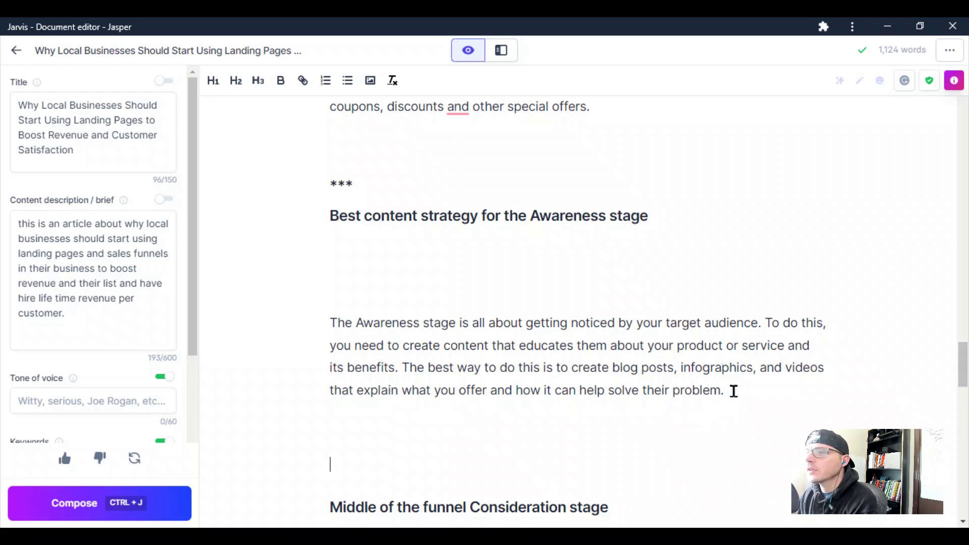
key("ctrl+j")
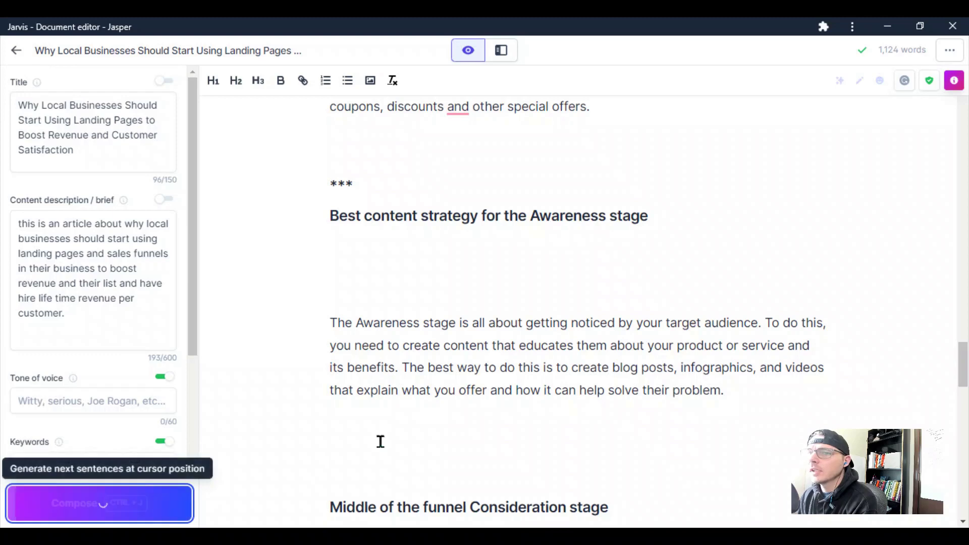
- Remove the blank lines beneath the 'Best content strategy for the Awareness stage' heading and between its paragraphs, keeping 'You should also' intact
scroll(389, 360, "down", 4)
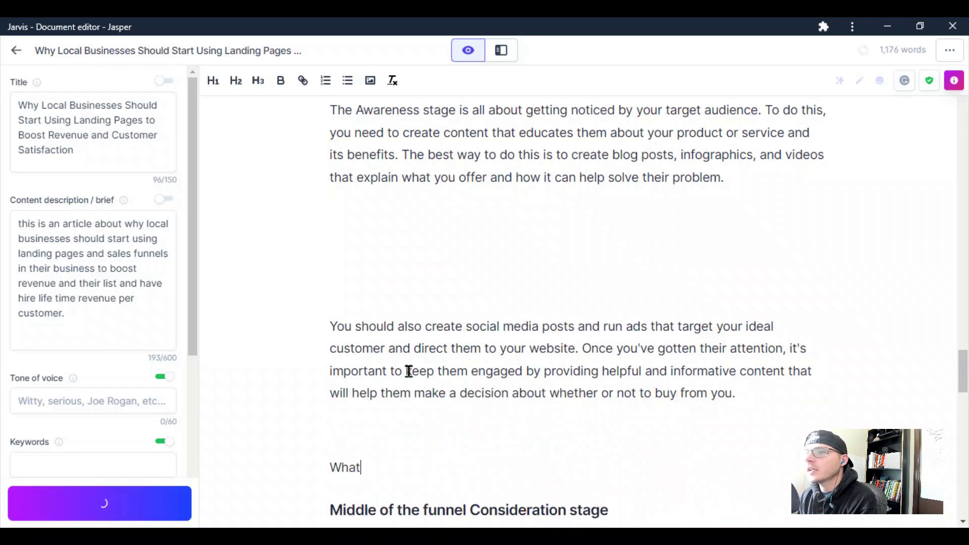
left_click(335, 298)
key("Delete")
key("Delete")
key("Delete")
key("Delete")
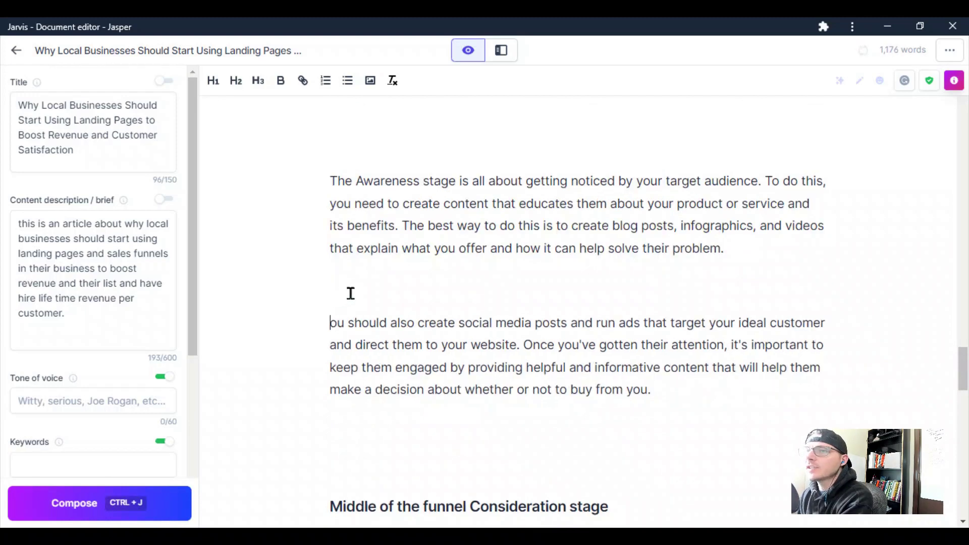
type("Y")
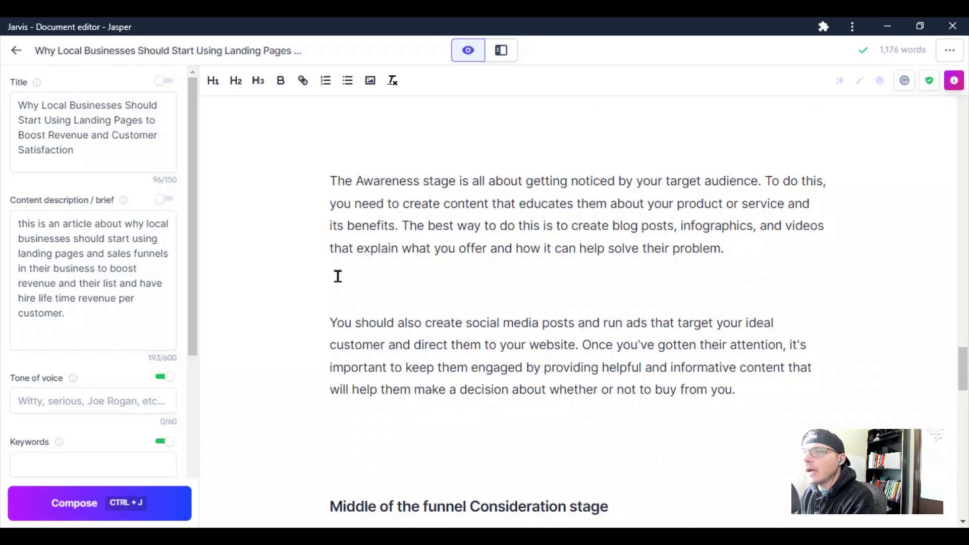
key("BackSpace")
scroll(324, 283, "up", 4)
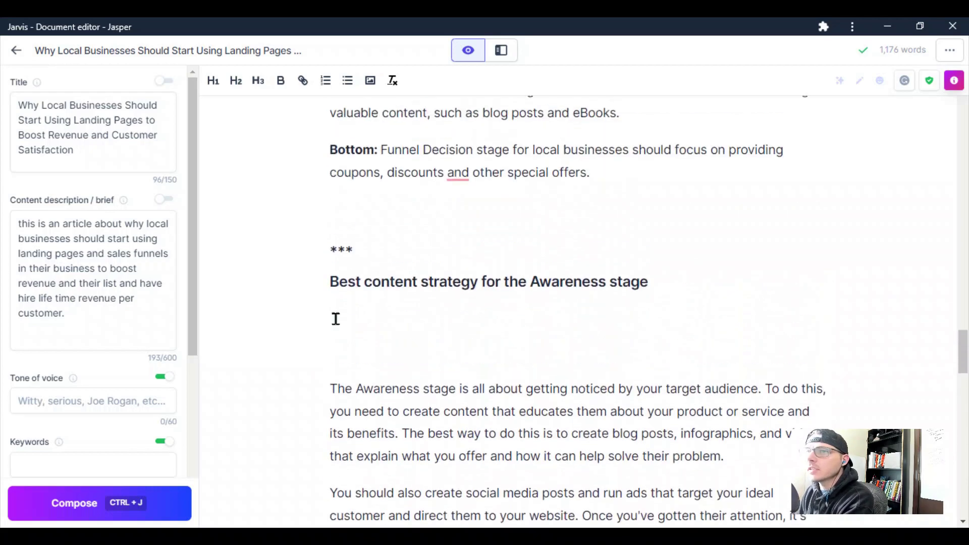
left_click(339, 340)
key("BackSpace")
key("BackSpace")
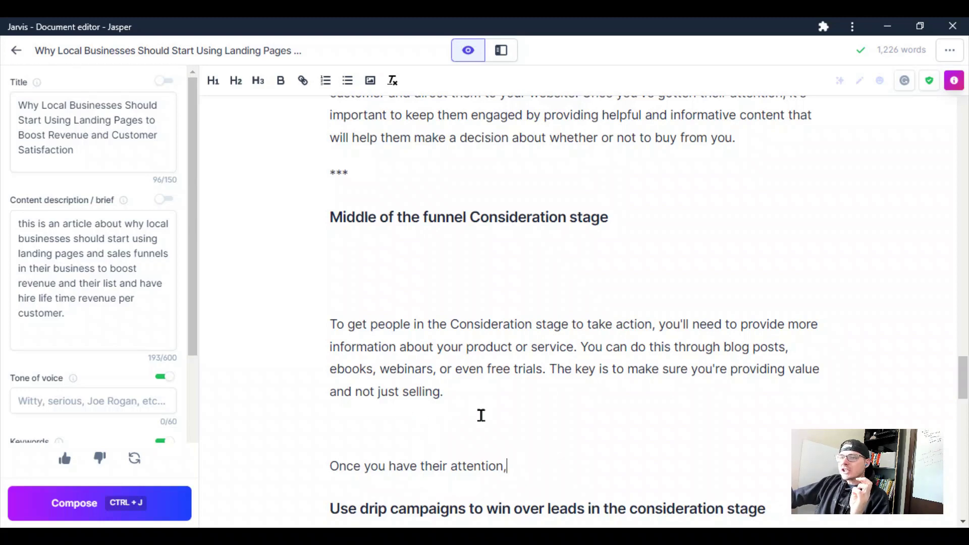
- Compose more text under 'Middle of the funnel Consideration stage', extending it through the list of content ideas
scroll(426, 437, "down", 2)
key("ctrl+j")
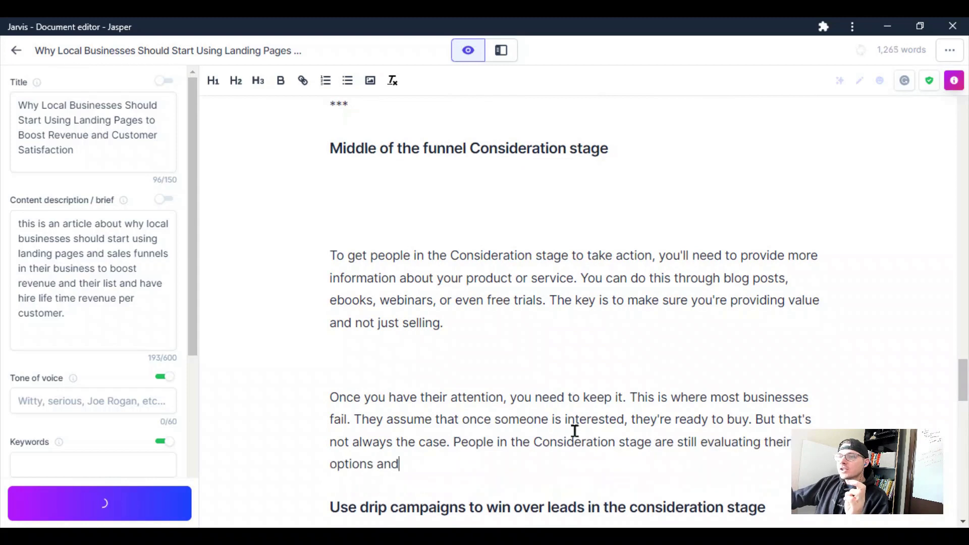
scroll(621, 368, "down", 6)
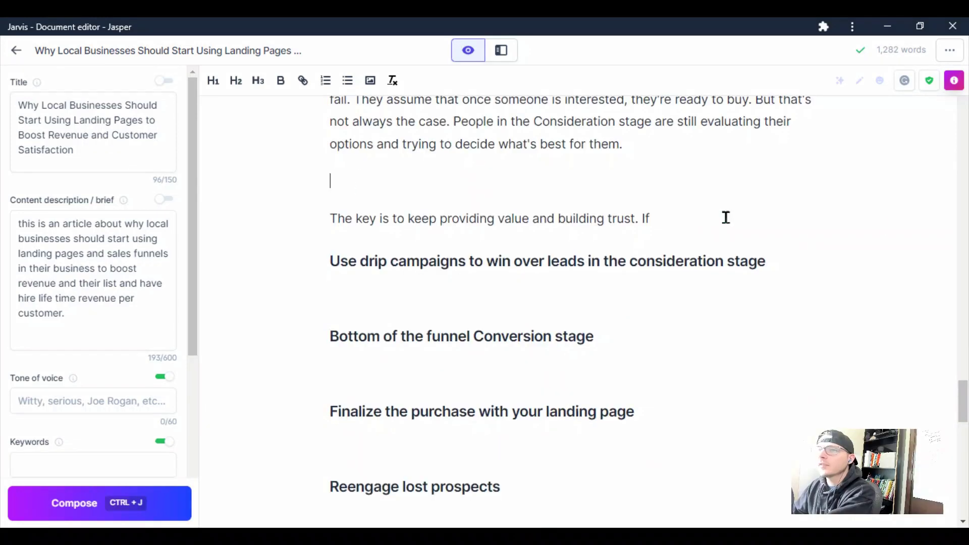
key("ctrl+j")
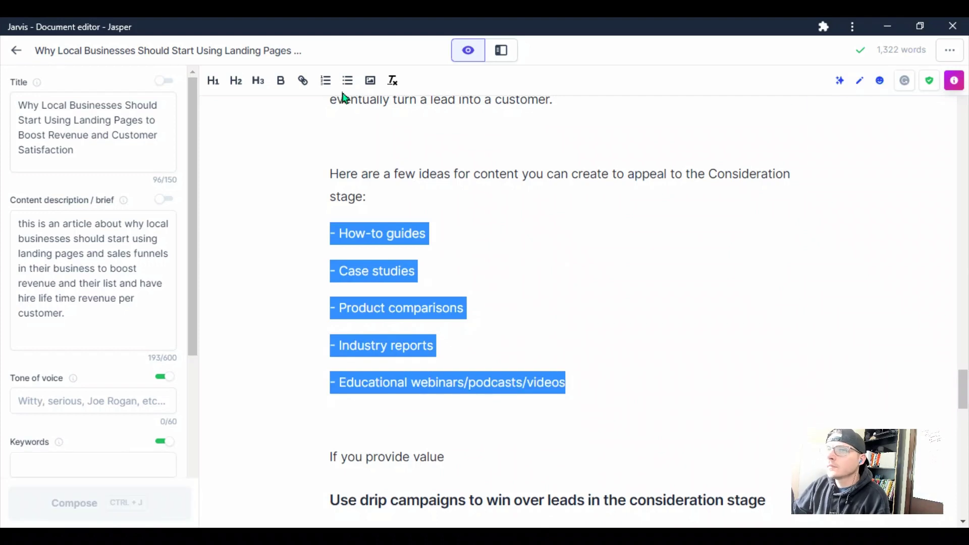
- Format the Consideration stage content ideas, from 'How-to guides' to 'Educational webinars/podcasts/videos', as a bulleted list and delete the leading dashes
left_click(347, 81)
left_click(388, 378)
key("BackSpace")
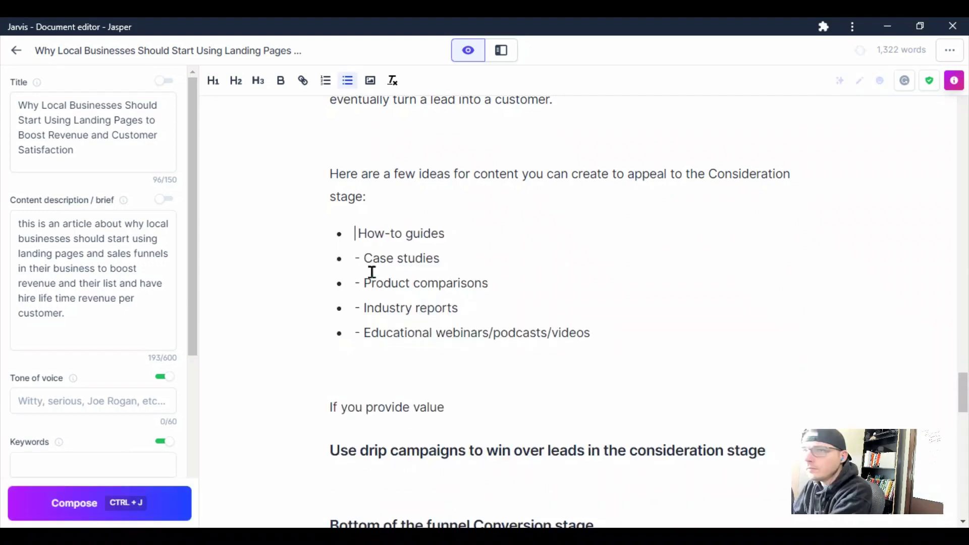
left_click(366, 258)
key("BackSpace")
key("BackSpace")
left_click(364, 283)
key("BackSpace")
key("BackSpace")
left_click(365, 308)
key("BackSpace")
key("BackSpace")
- Remove the blank line above 'The key is to keep providing value' in the Consideration stage section
scroll(373, 370, "up", 6)
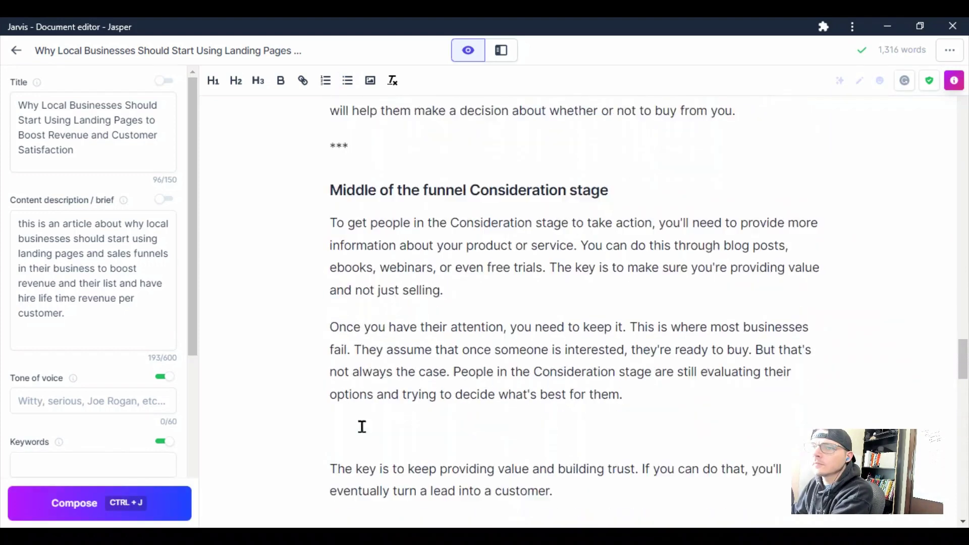
left_click(361, 426)
key("BackSpace")
scroll(374, 476, "down", 3)
left_click(330, 318)
- Compose the text under 'Use drip campaigns to win over leads in the consideration stage', extending it past the 'Test and measure' tip
scroll(331, 320, "down", 8)
scroll(502, 386, "down", 1)
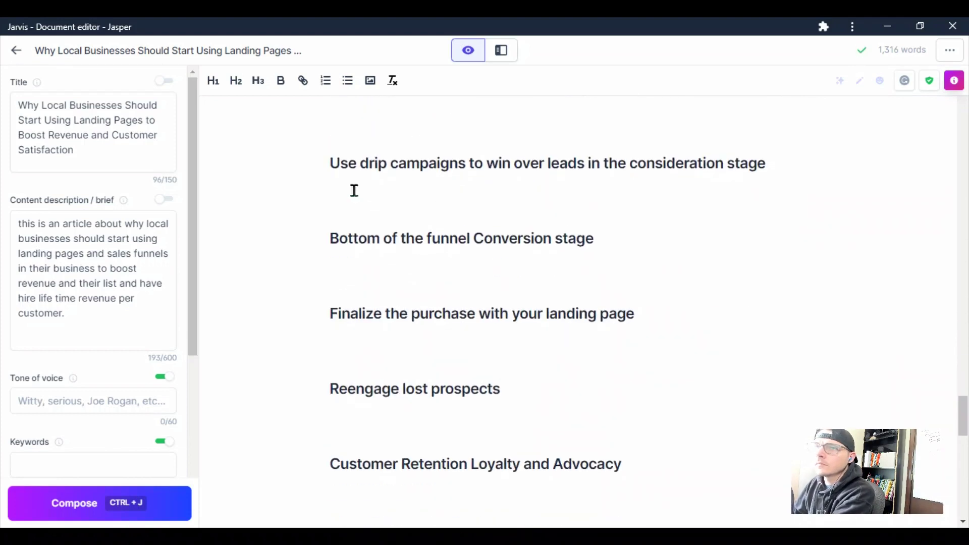
left_click(352, 191)
left_click(75, 503)
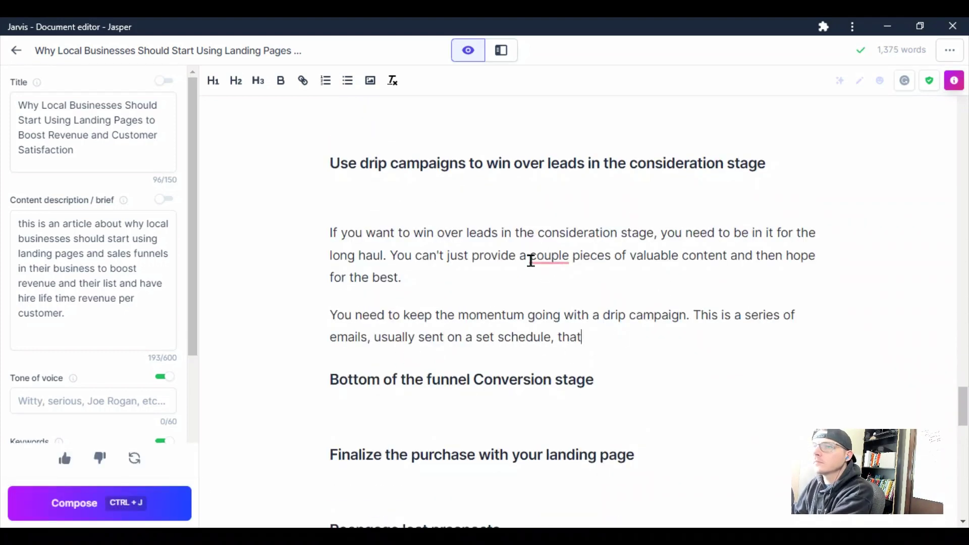
left_click(146, 502)
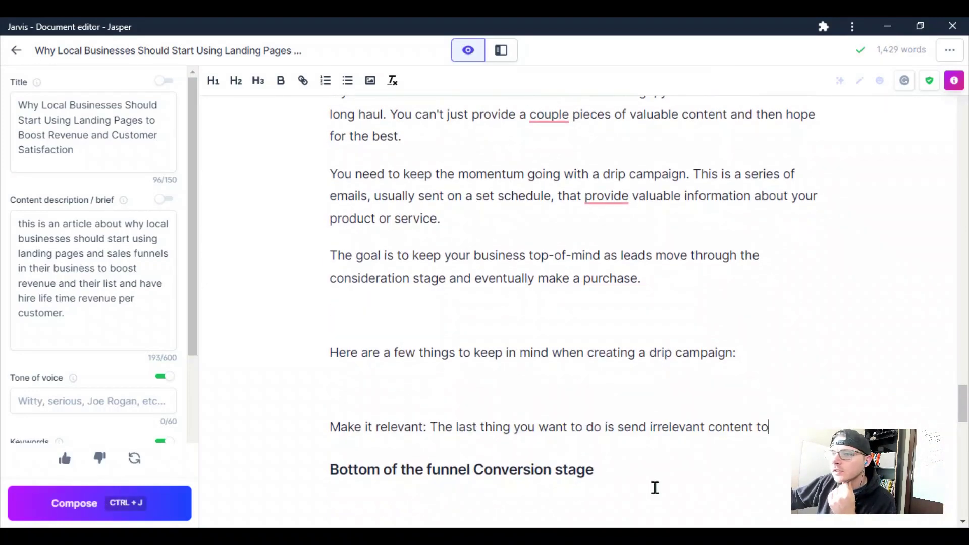
key("ctrl+j")
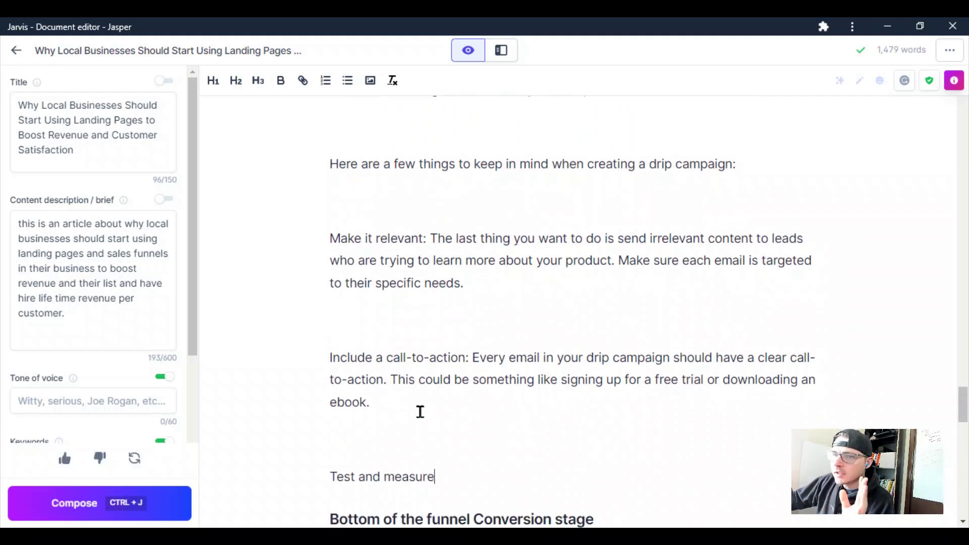
left_click(129, 501)
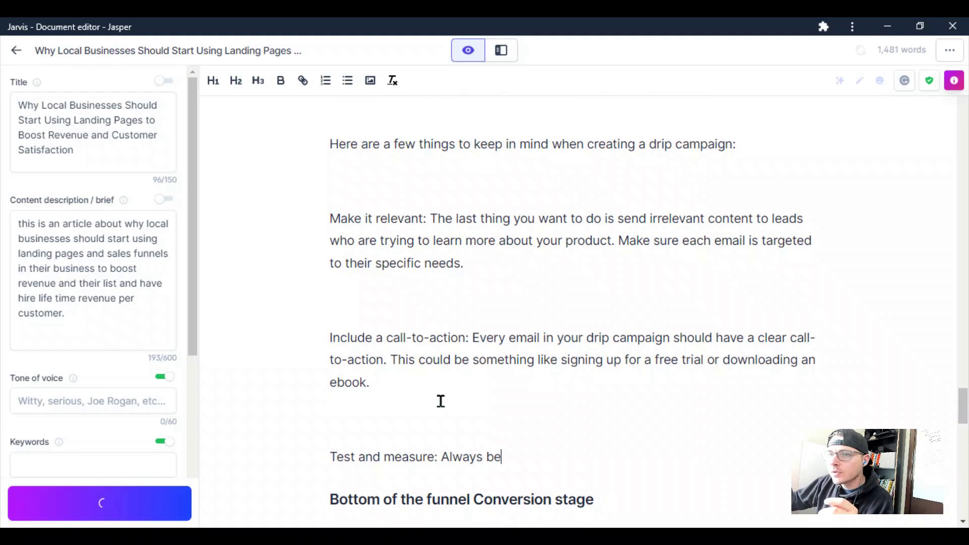
- Bold the 'call-to-action:' and 'Test and measure:' labels in the drip campaign tips and remove the blank line after the last tip
left_click_drag(470, 328, 385, 328)
left_click(281, 81)
left_click(409, 412)
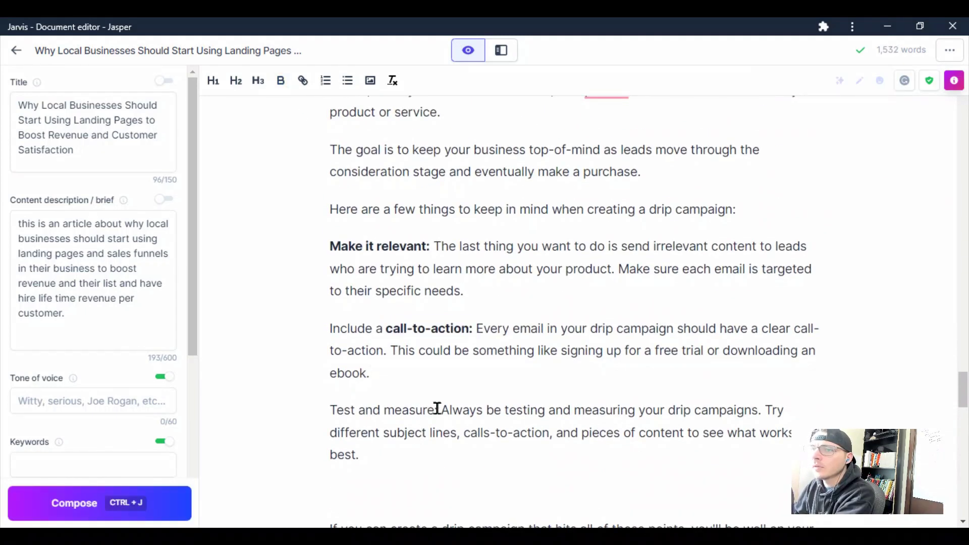
left_click_drag(439, 410, 298, 407)
left_click(280, 80)
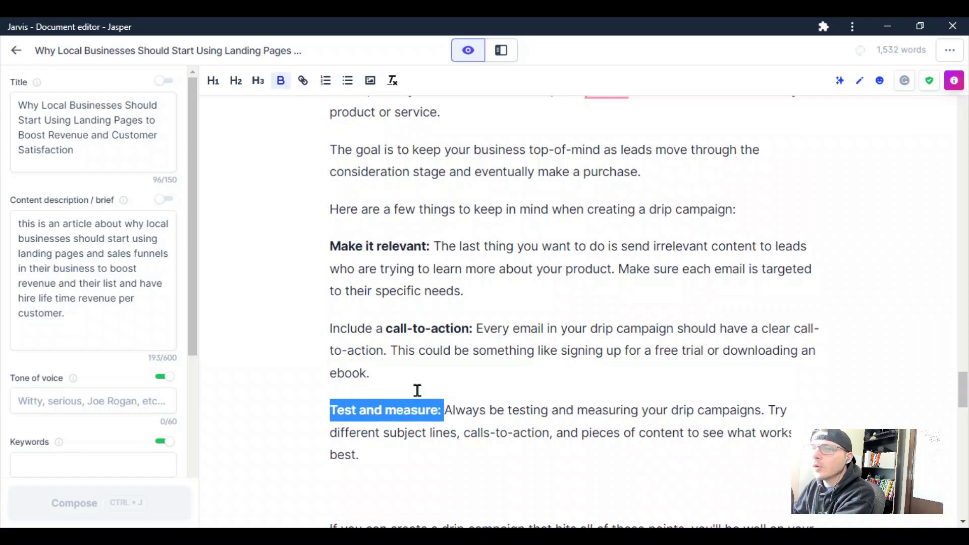
left_click(465, 454)
scroll(469, 454, "down", 1)
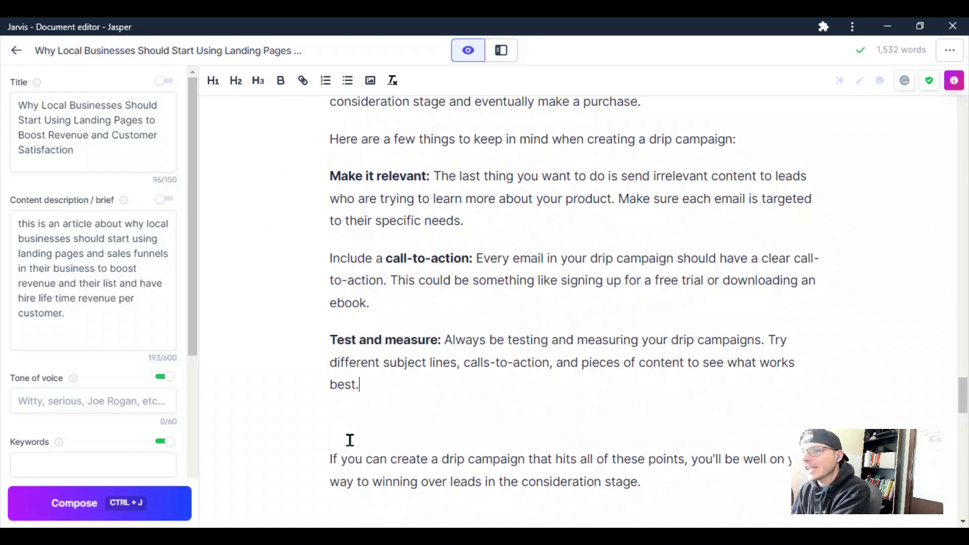
key("BackSpace")
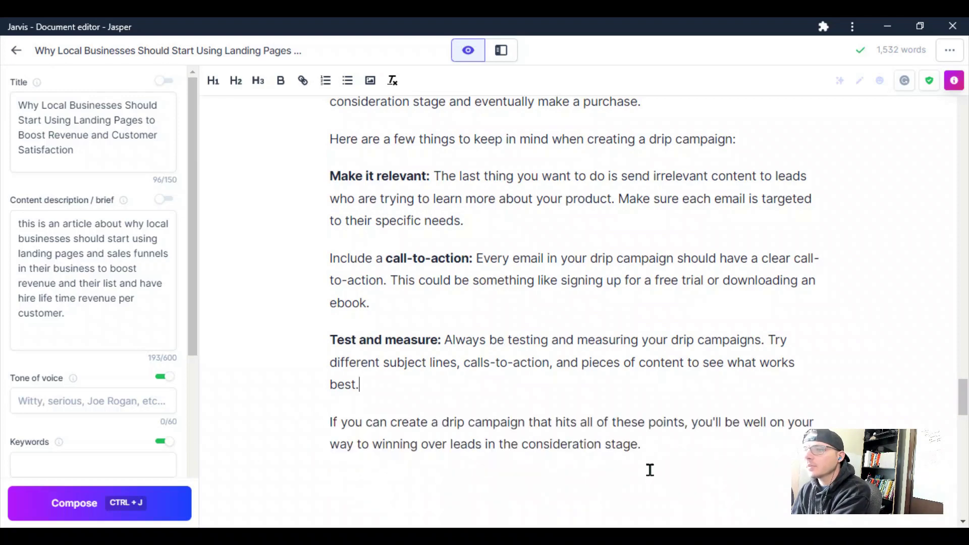
- Compose text under the 'Bottom of the funnel Conversion stage' heading
scroll(676, 403, "down", 1)
scroll(523, 351, "down", 2)
key("ctrl+j")
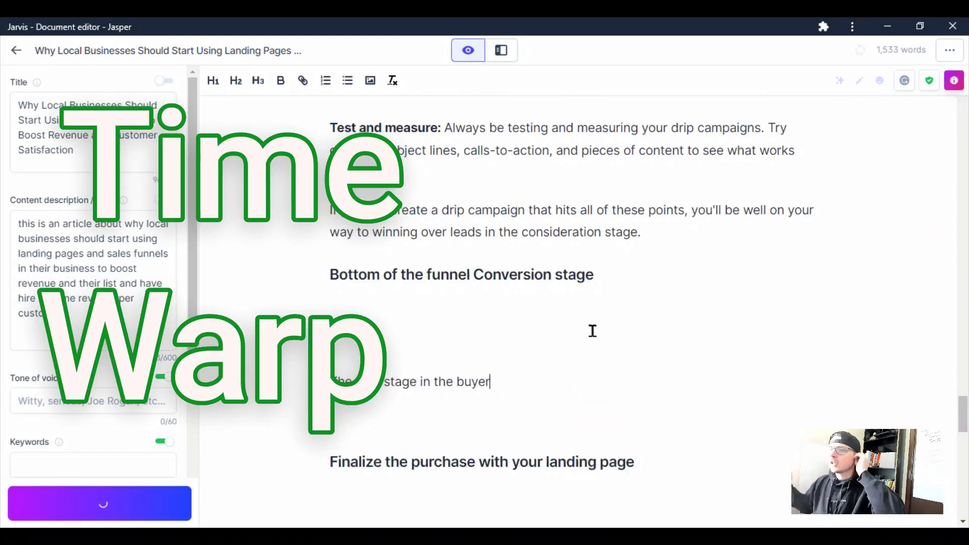
scroll(529, 365, "down", 5)
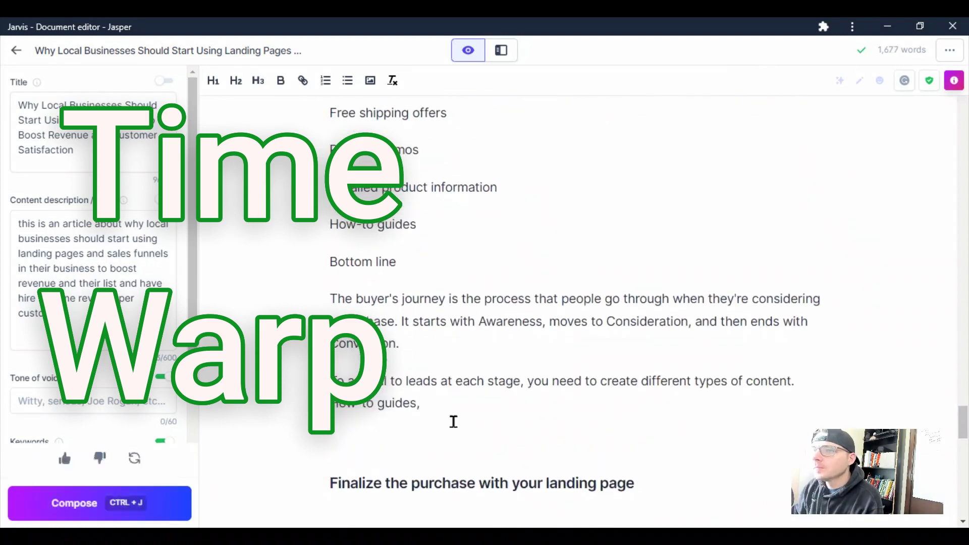
- Format the Conversion stage content ideas, ending with 'How-to guides', as a bulleted list
scroll(529, 365, "up", 3)
left_click_drag(331, 358, 444, 469)
left_click(347, 80)
scroll(308, 280, "up", 5)
scroll(539, 338, "up", 10)
- Compose text under 'Finalize the purchase with your landing page' and remove the excess blank line
key("ctrl+j")
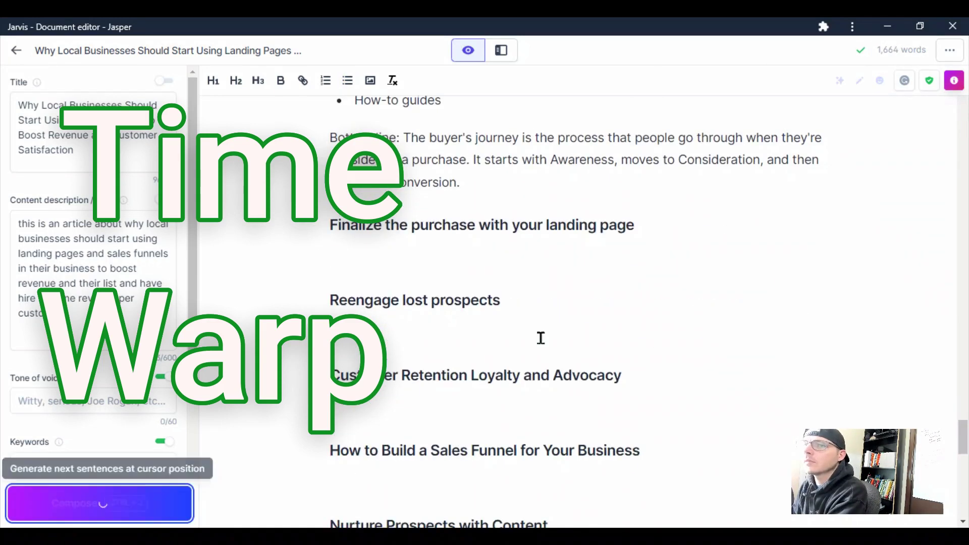
scroll(428, 459, "down", 3)
key("ctrl+j")
key("BackSpace")
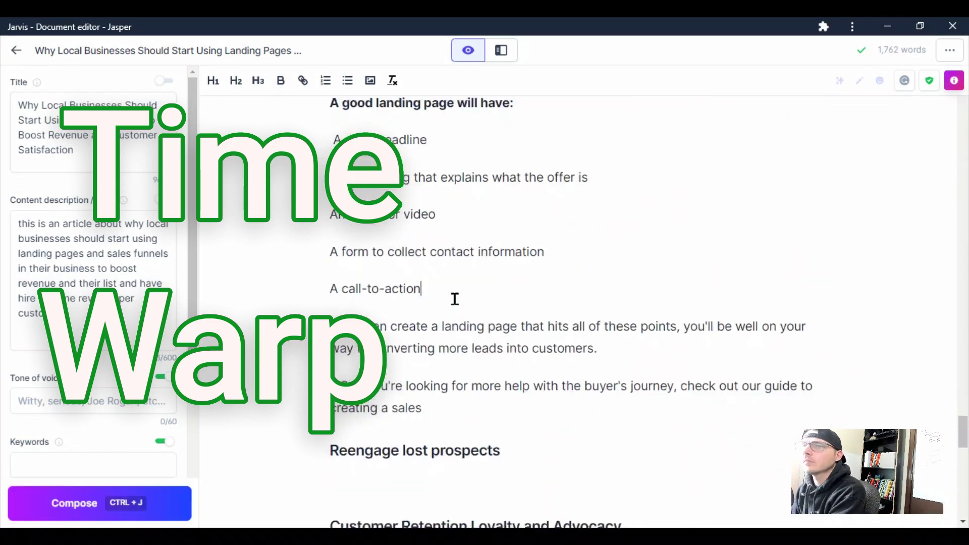
- Add the line 'Social Proof or Testimonials' after 'A call-to-action' in the list of what a good landing page will have
left_click(468, 283)
key("Return")
type("Social Proof or Testimonials")
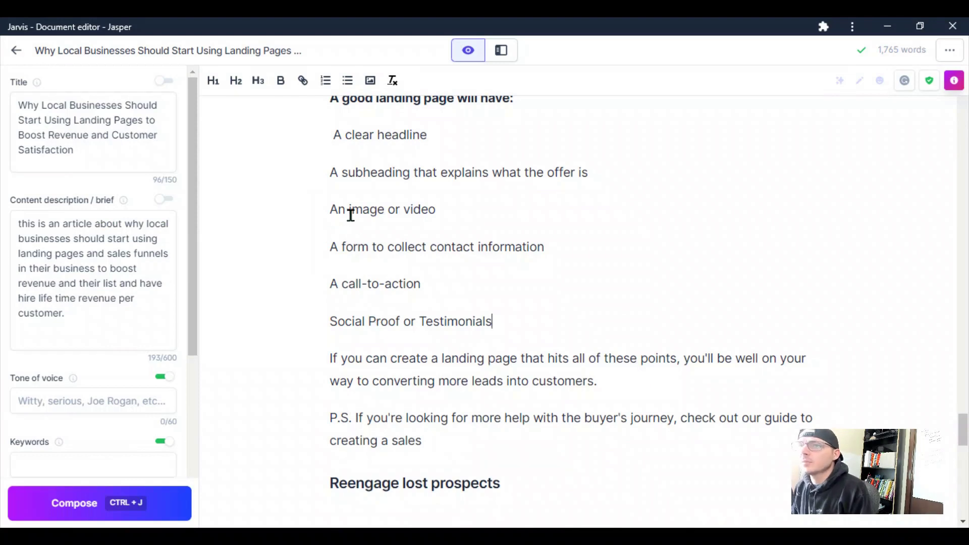
scroll(350, 215, "up", 3)
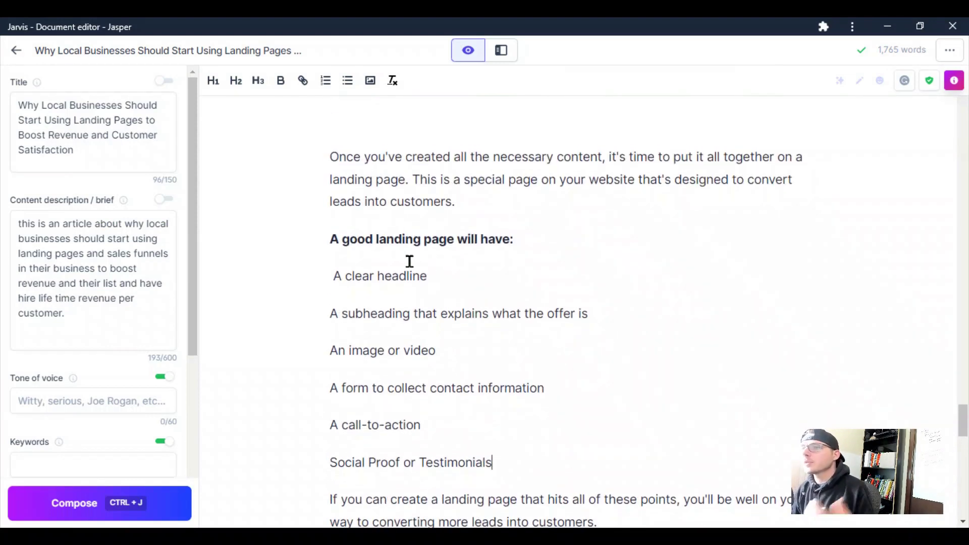
scroll(519, 432, "down", 2)
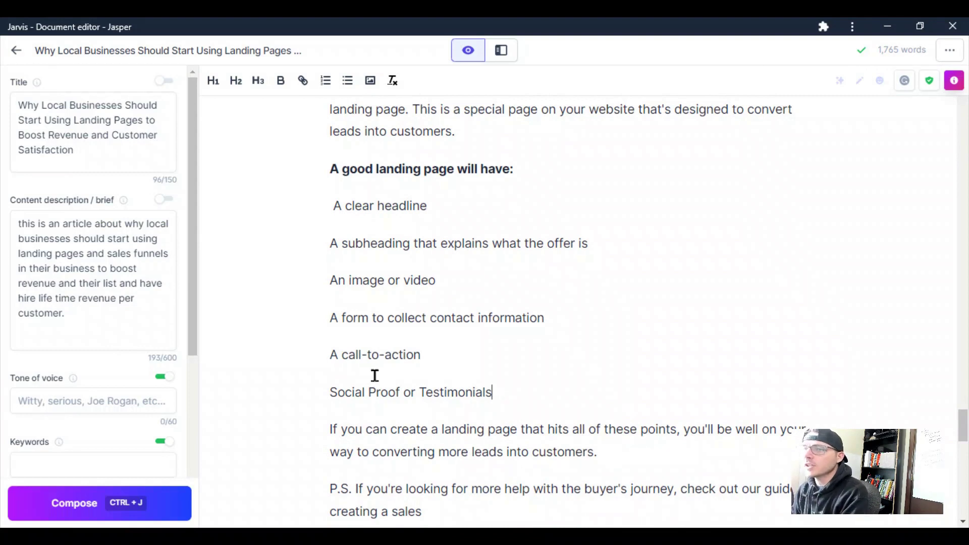
- Bold the 'P.S.' paragraph about the buyer's journey guide above 'Reengage lost prospects'
scroll(368, 361, "down", 3)
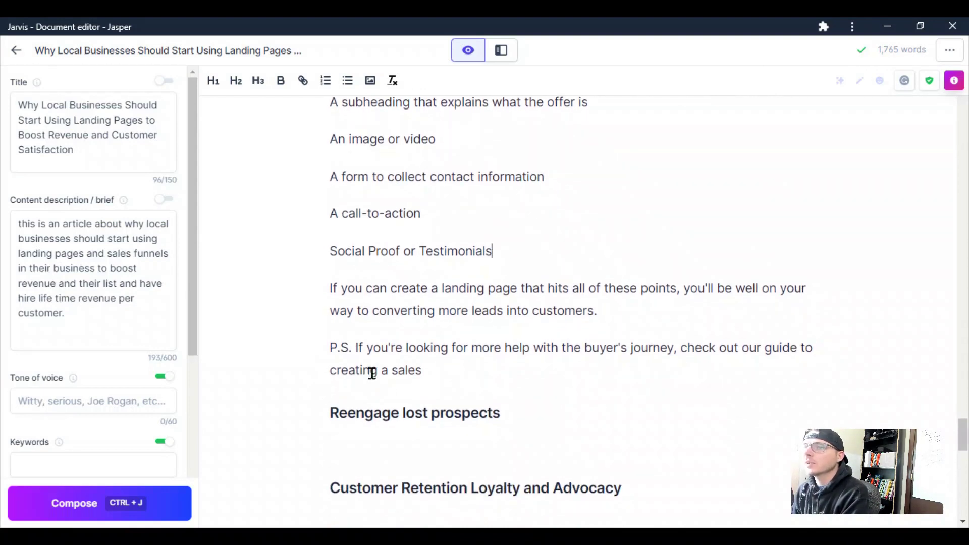
left_click_drag(323, 352, 426, 370)
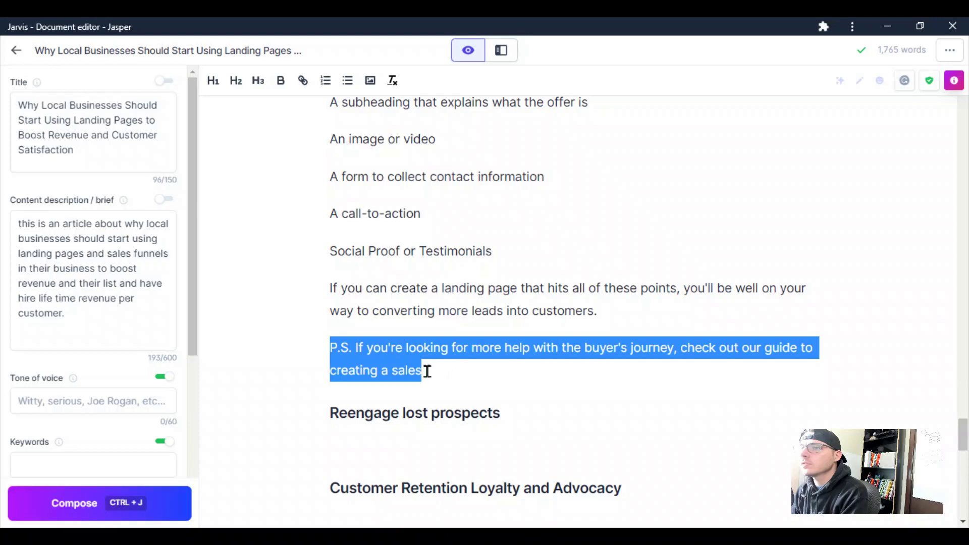
left_click(281, 80)
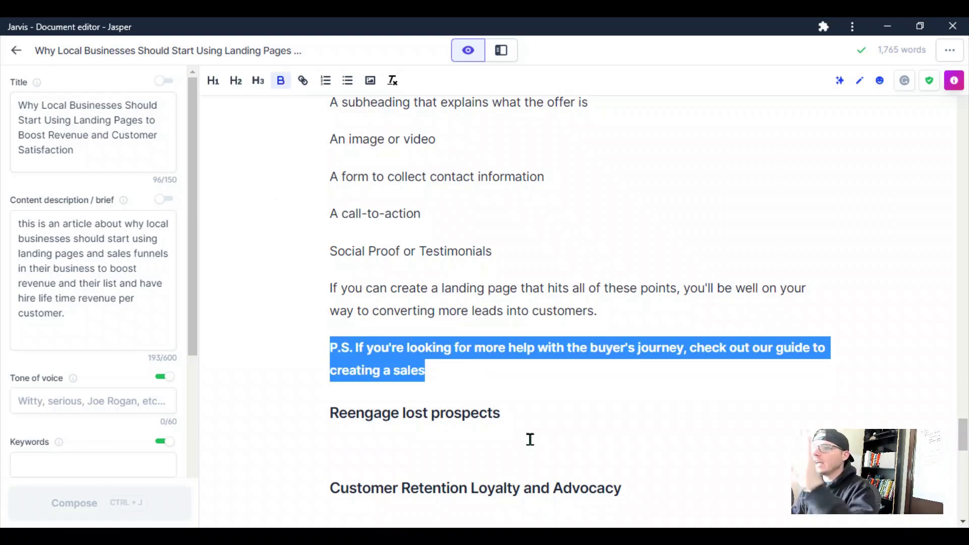
- Compose the 'Reengage lost prospects' text through 'There are a few different ways you can remarket to lost prospects:' and remove the blank line below 'with remarketing'
scroll(486, 392, "down", 3)
left_click(354, 303)
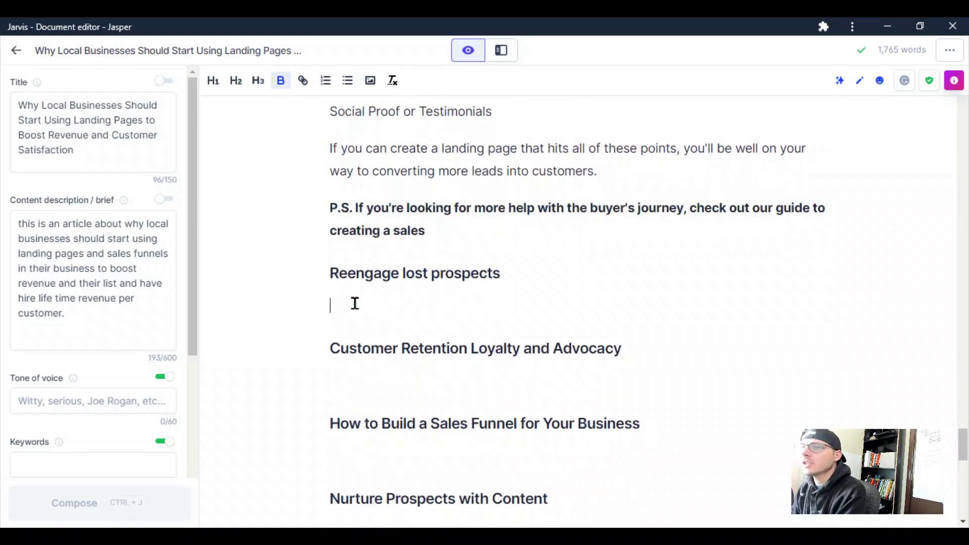
key("ctrl+j")
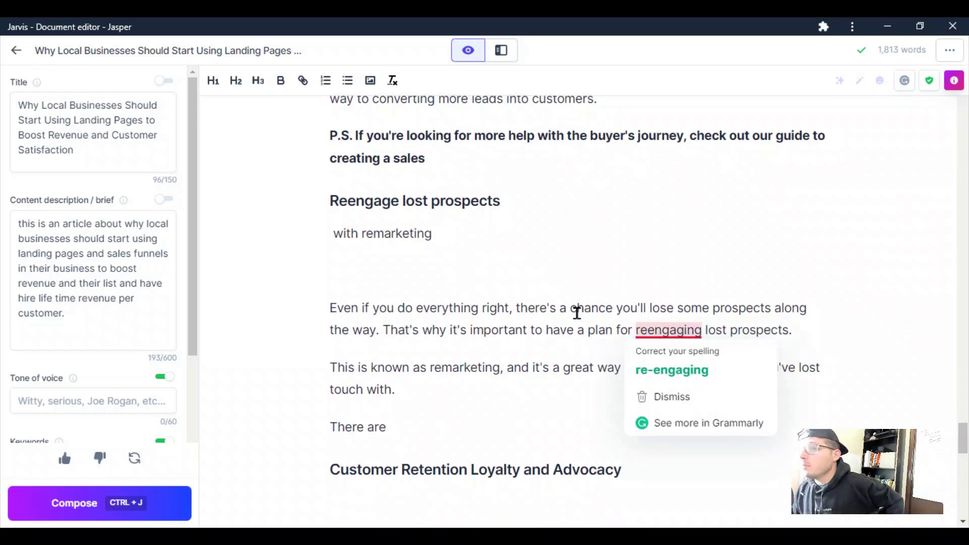
left_click(328, 262)
key("BackSpace")
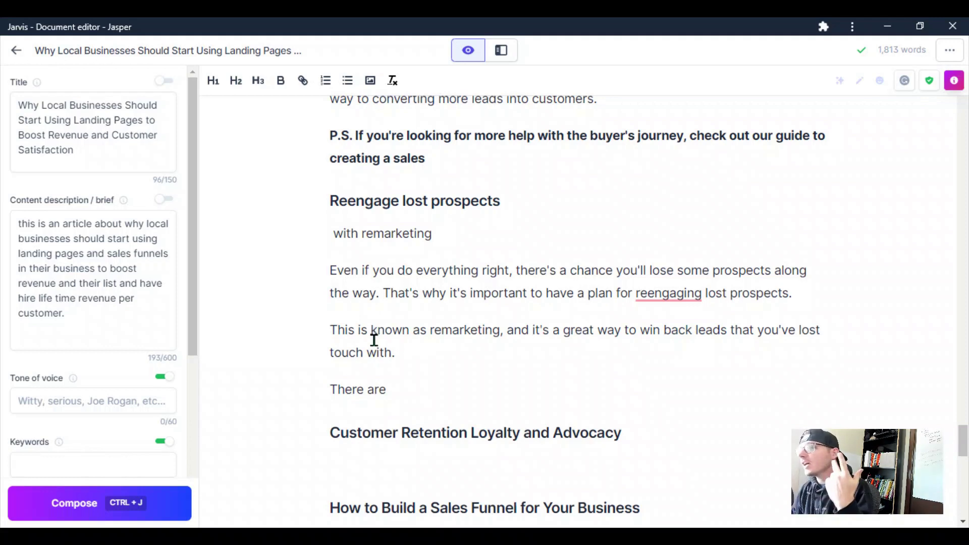
left_click(441, 388)
type("a few different ways you can remarket to lost prospects:")
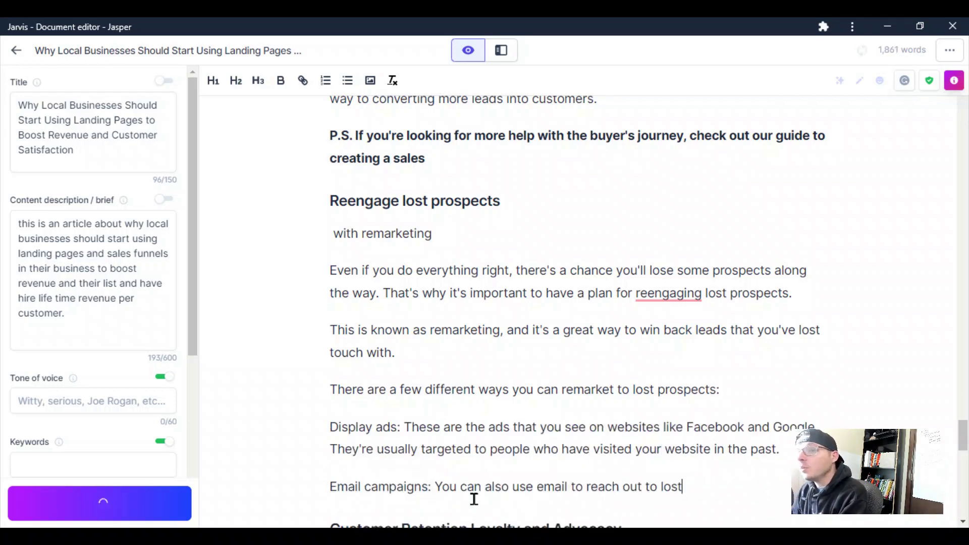
- Compose text under the 'How to Encourage People to Take Action?' heading
scroll(223, 325, "down", 2)
scroll(569, 264, "down", 1)
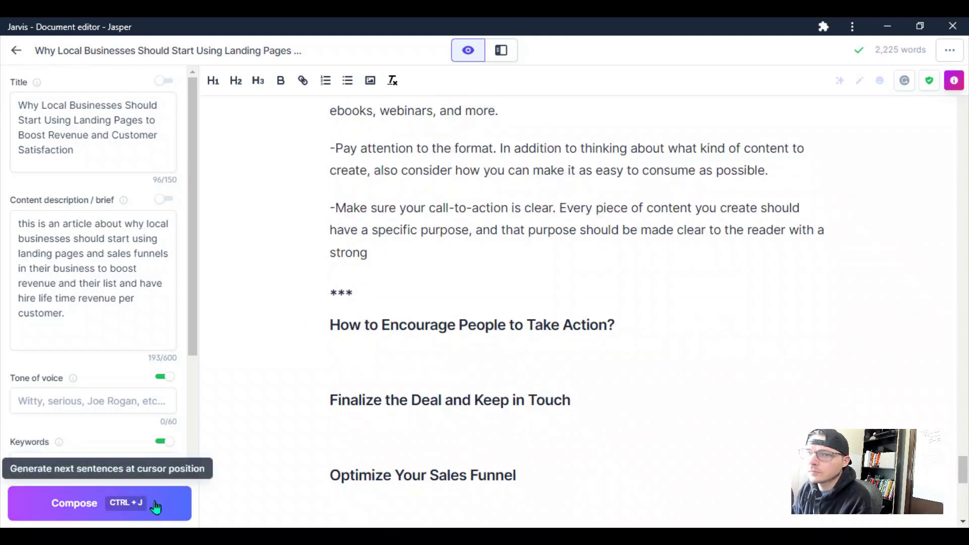
left_click(151, 505)
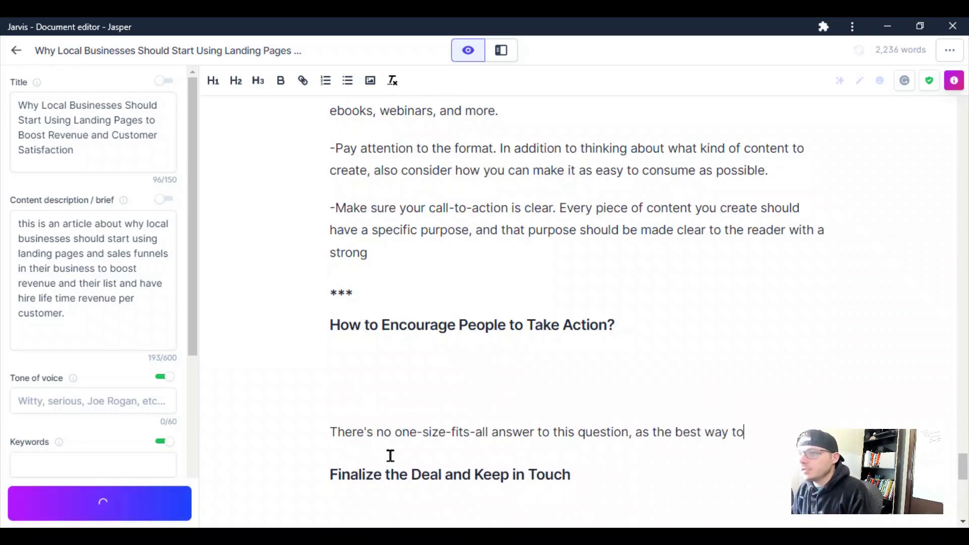
- Continue composing the 'How to Encourage People to Take Action?' text after 'people are more likely to take action if they'
scroll(356, 312, "down", 3)
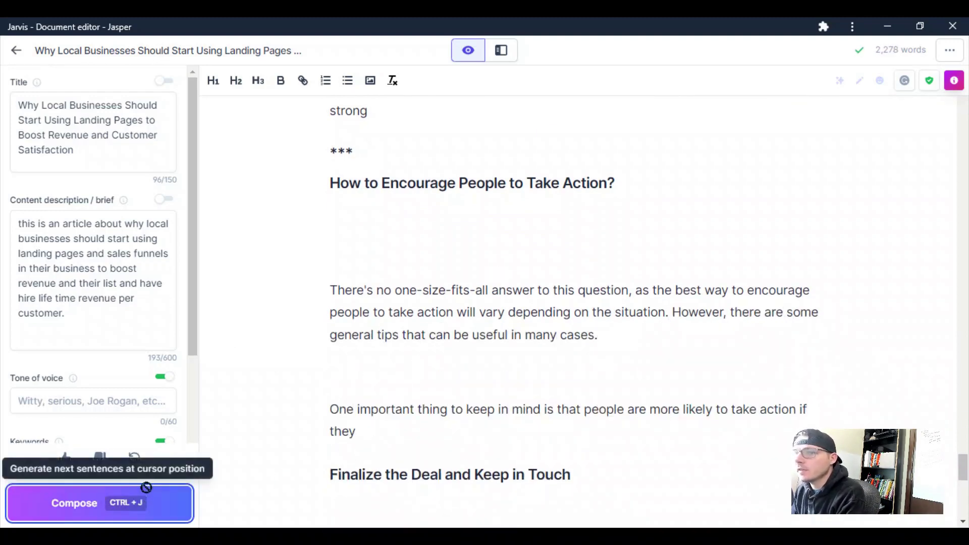
left_click(171, 504)
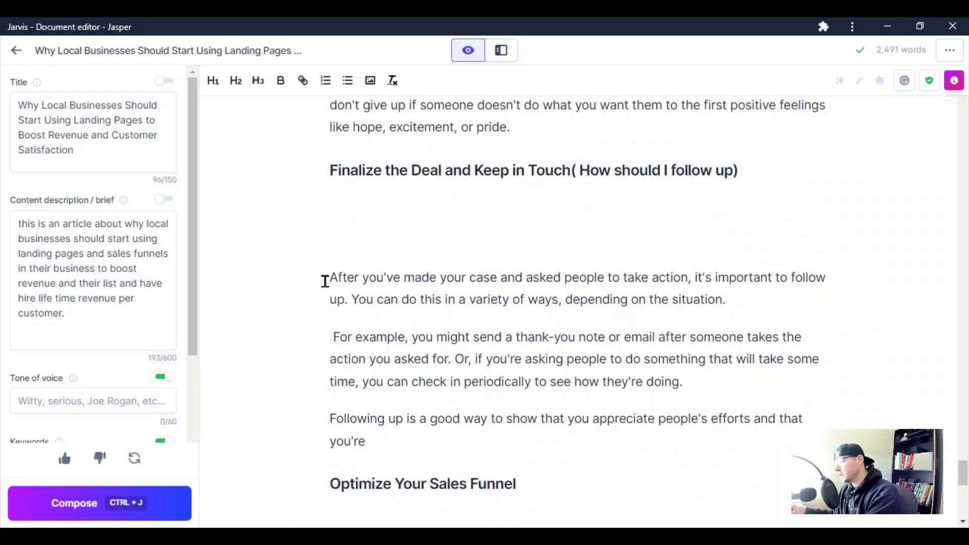
- Remove the blank lines between the 'Finalize the Deal and Keep in Touch( How should I follow up)' heading and the paragraph starting 'After you've made your case'
left_click(328, 277)
key("BackSpace")
key("BackSpace")
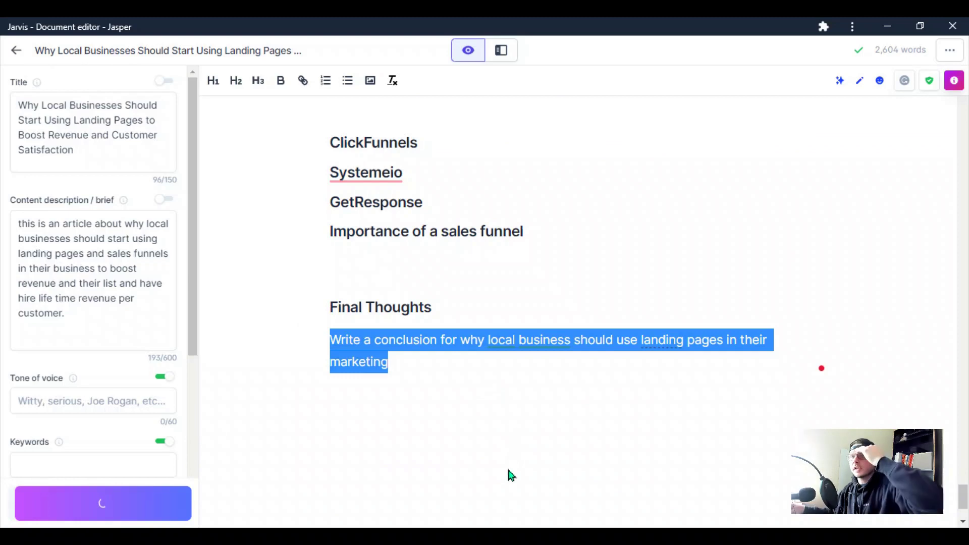
- Continue composing the 'Final Thoughts' conclusion from the unfinished sentence 'So if you're not using landing pages in'
scroll(429, 328, "up", 5)
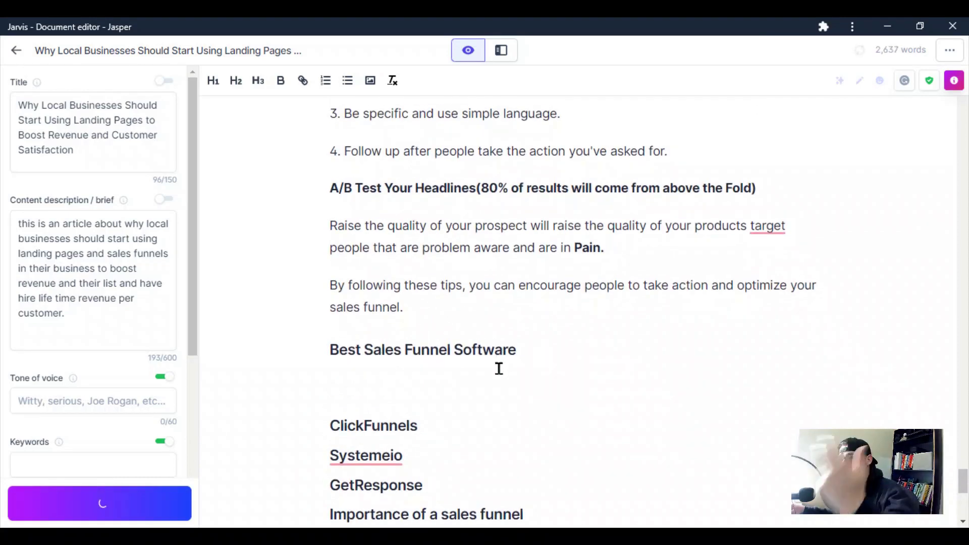
scroll(497, 367, "down", 3)
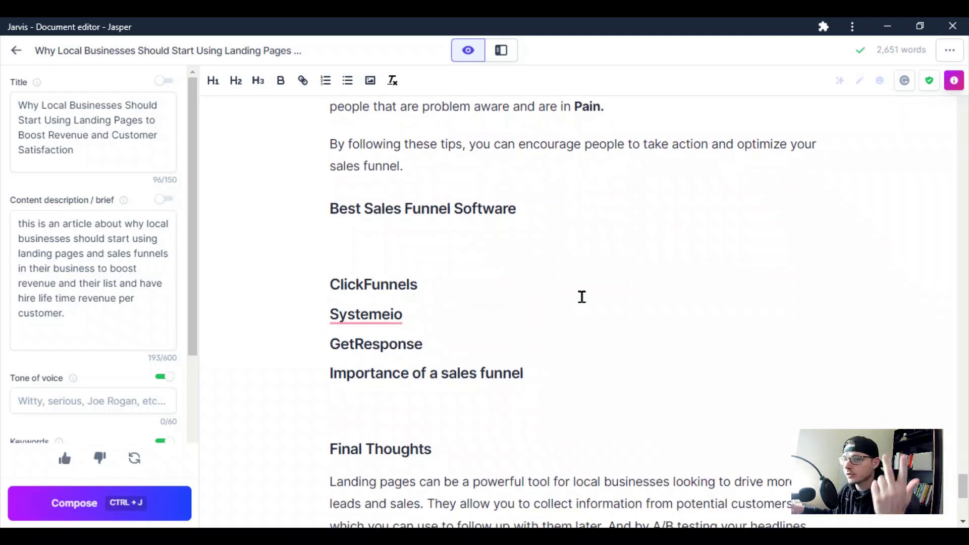
scroll(404, 372, "down", 4)
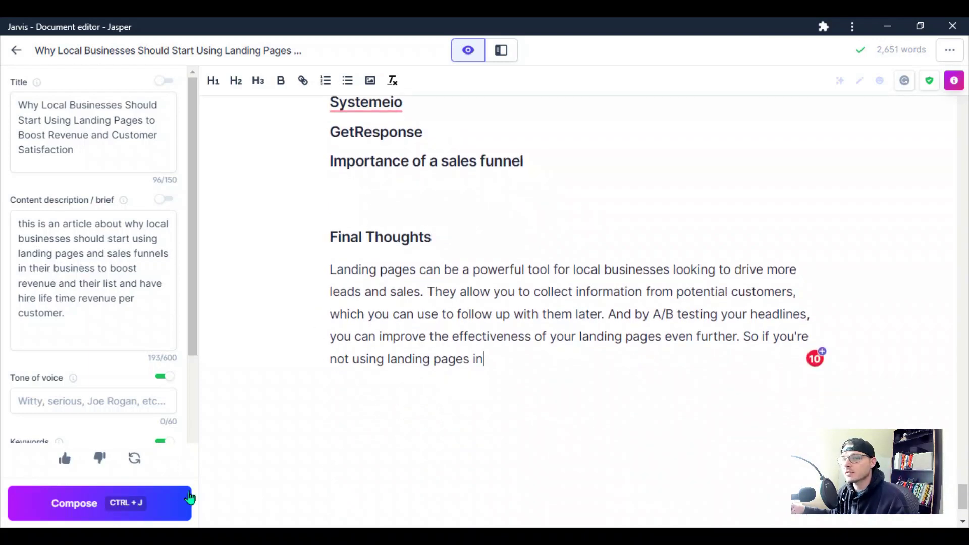
left_click(155, 499)
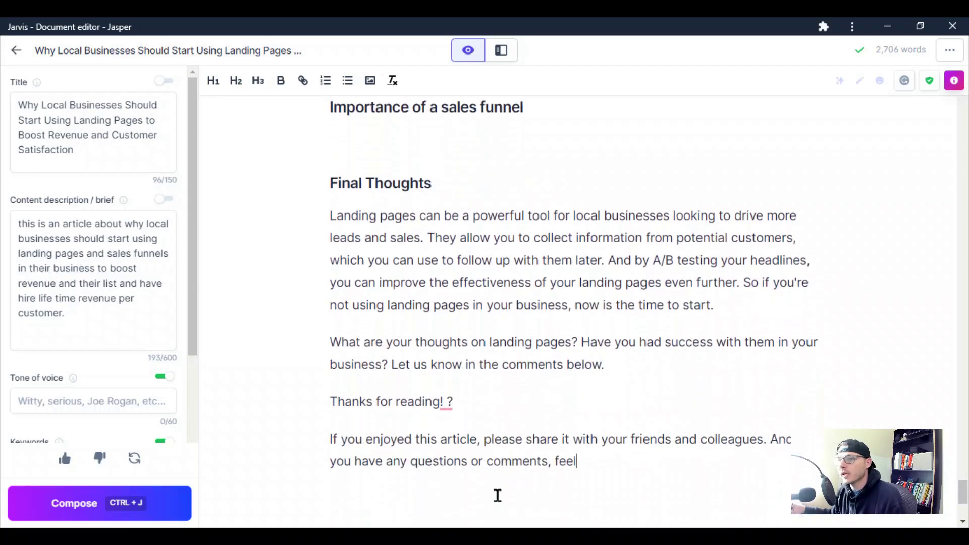
- Select the entire article text, from the opening paragraph 'If you're a local business' through the conclusion
left_click_drag(218, 391, 231, 34)
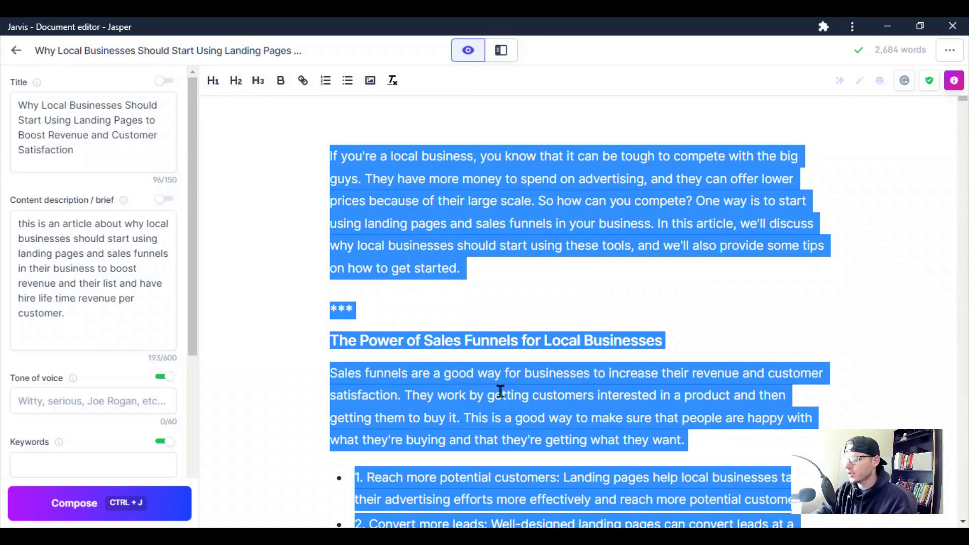